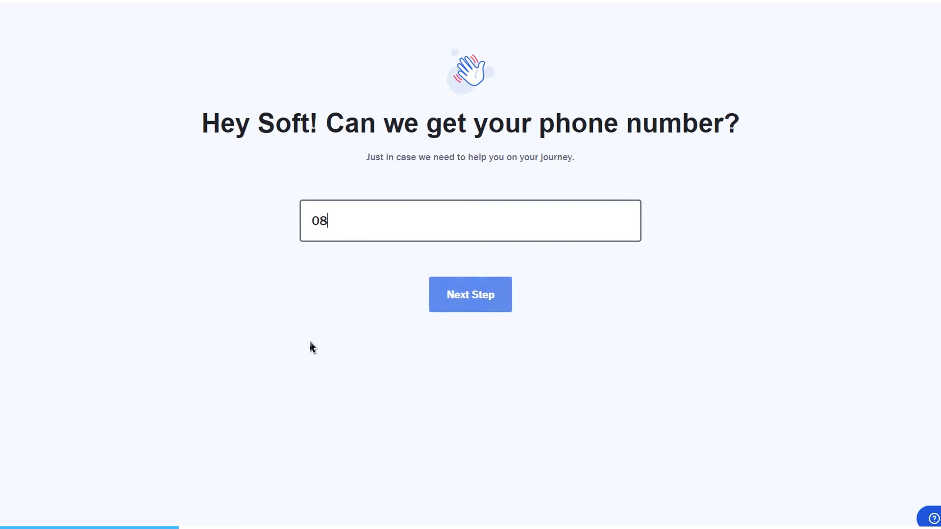
Step: Submit the phone number and describe the business as Media / Publishing with 2-5 employees and 500 - 1,000 contacts
left_click(459, 295)
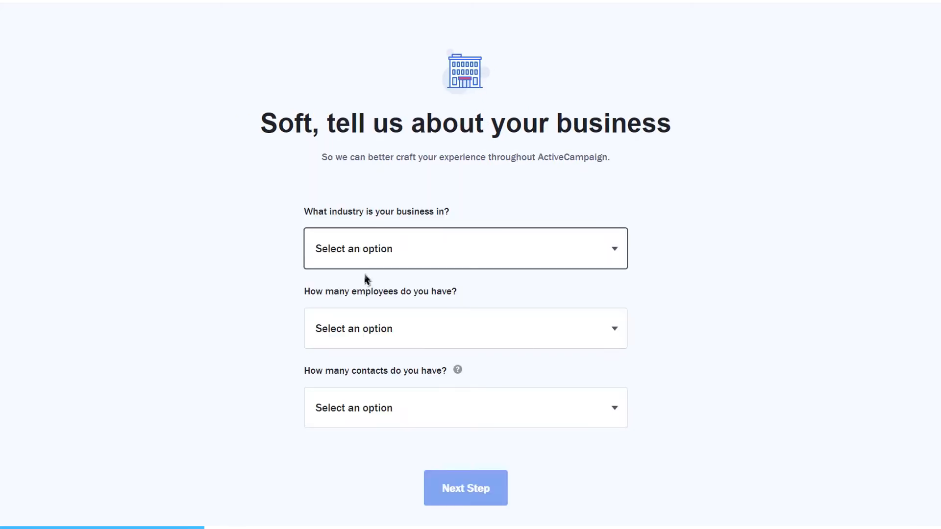
left_click(440, 265)
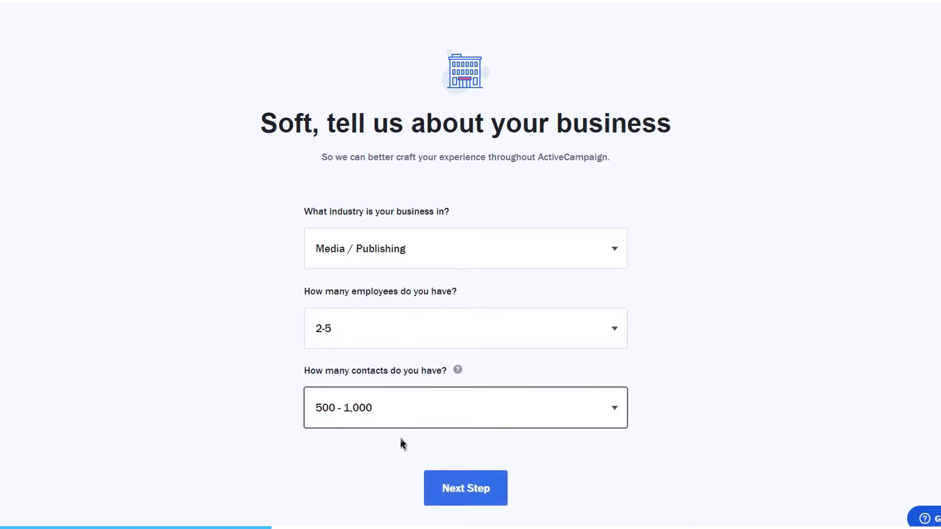
left_click(454, 487)
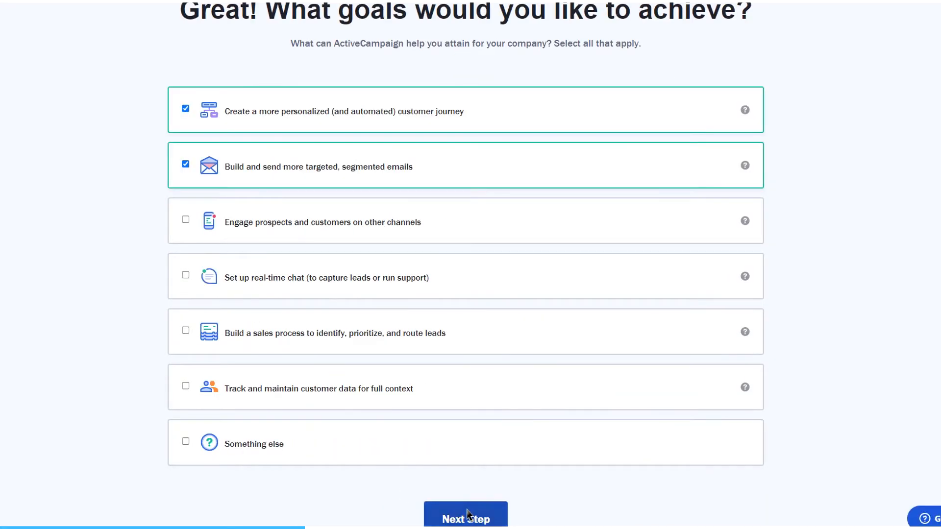
left_click(467, 514)
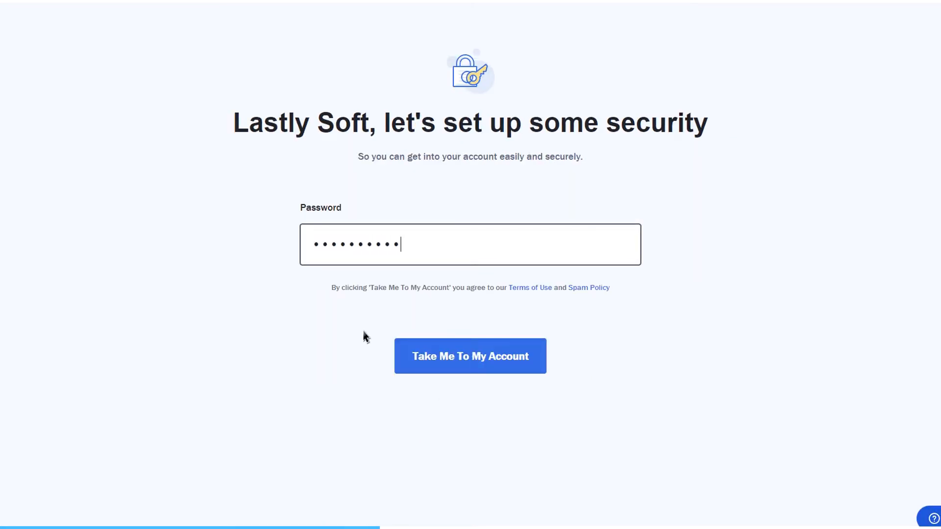
Step: Enter the account password and continue the account setup
type("••")
left_click(470, 356)
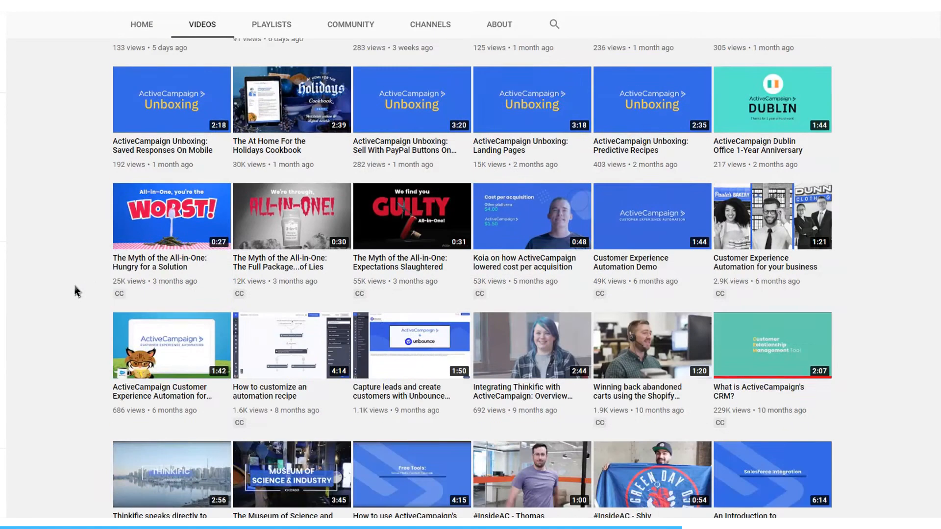
scroll(87, 289, "down", 2)
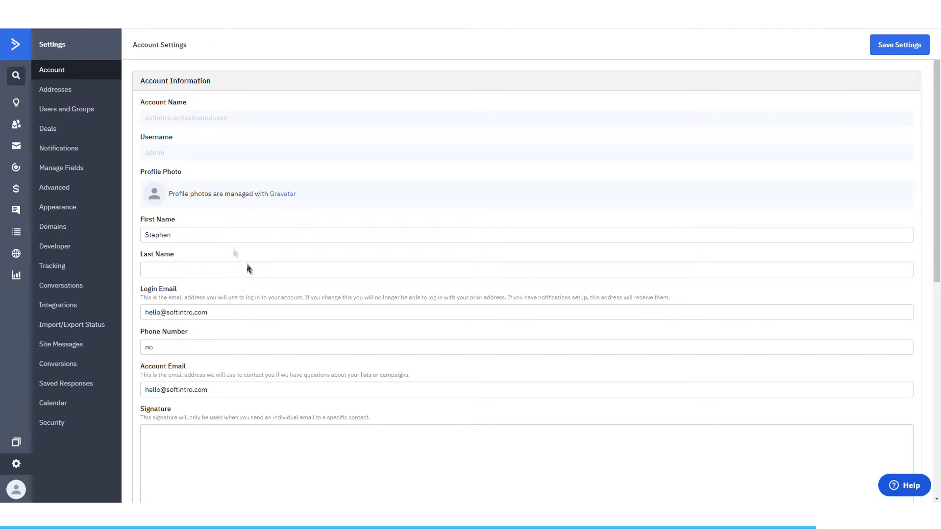
Step: Open the Addresses settings and start adding a new address
left_click(55, 90)
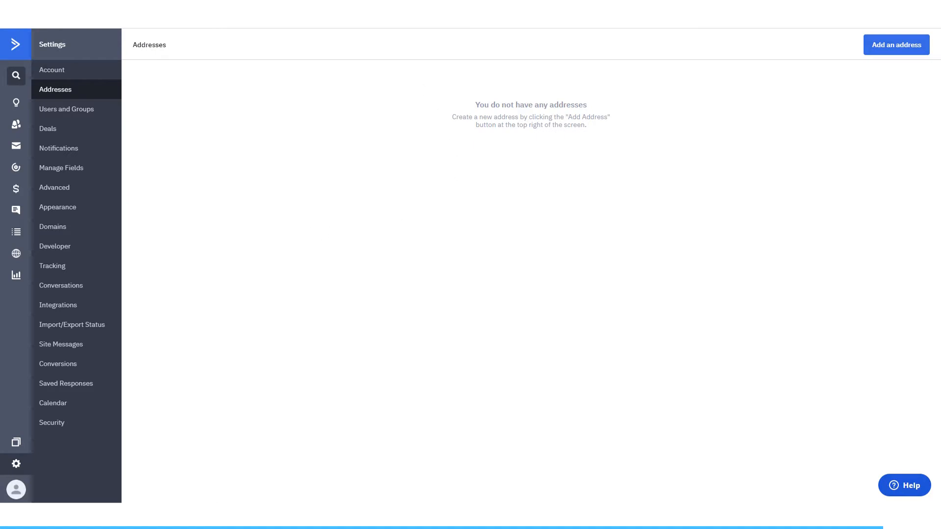
left_click(882, 46)
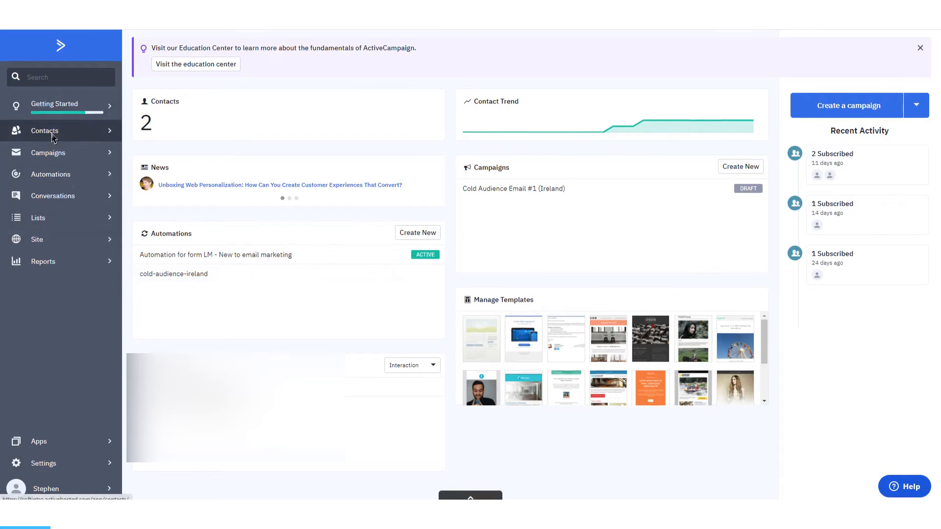
Step: Start a contact import and examine the mapping options for the First name column
left_click(54, 137)
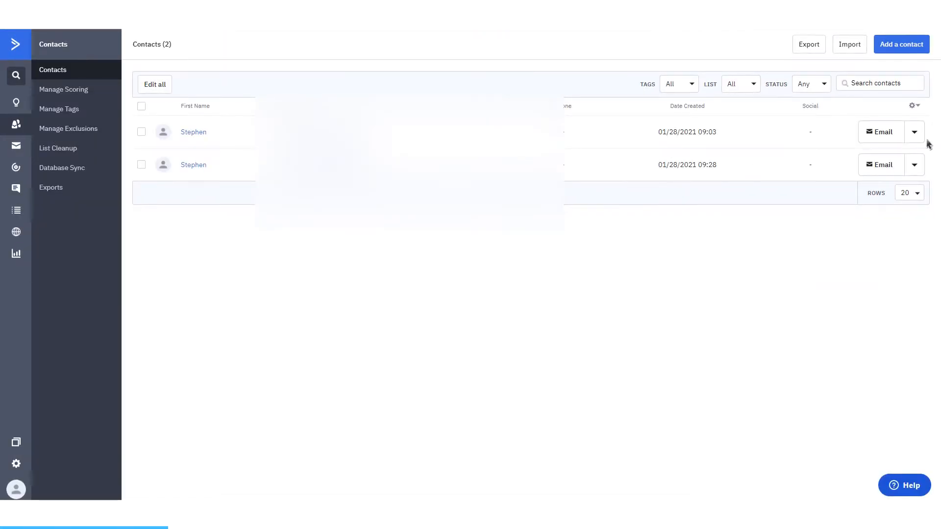
left_click(853, 51)
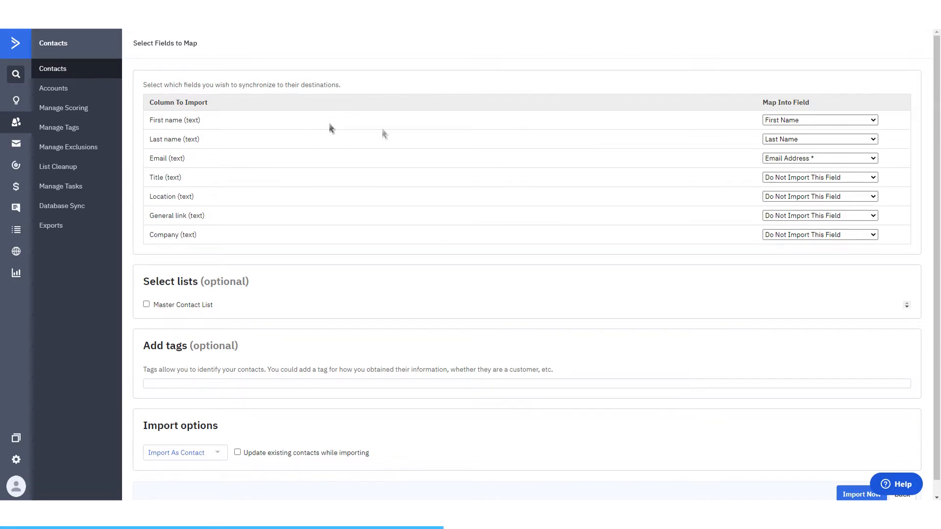
left_click(807, 123)
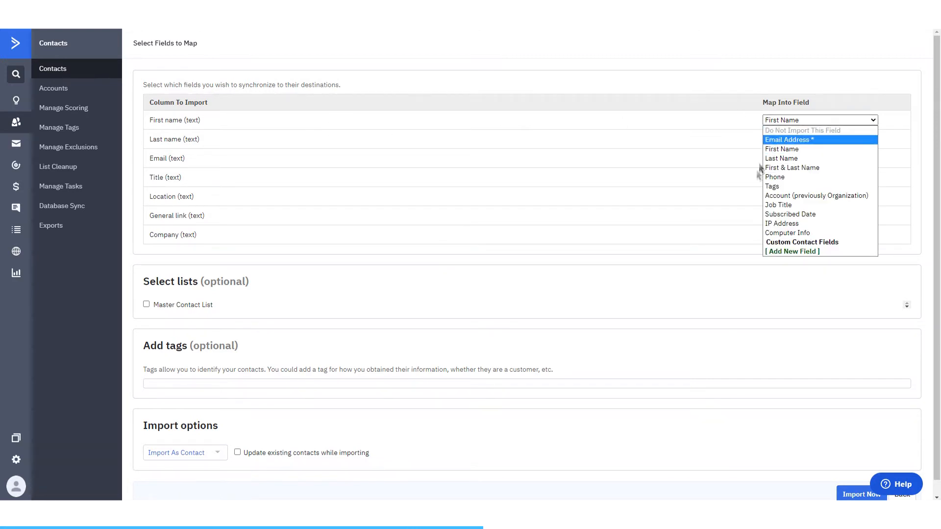
left_click(718, 198)
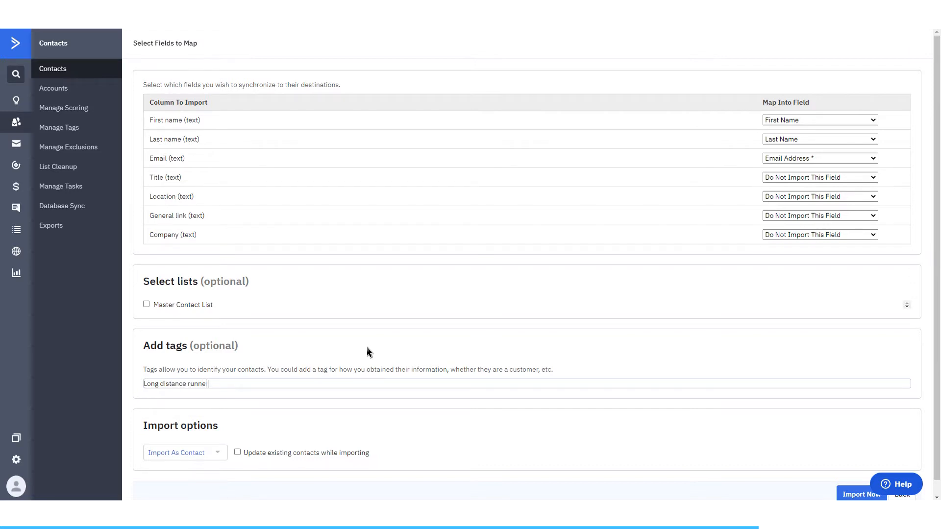
Step: Replace the contact import's tag with "Body building"
key("ctrl+a")
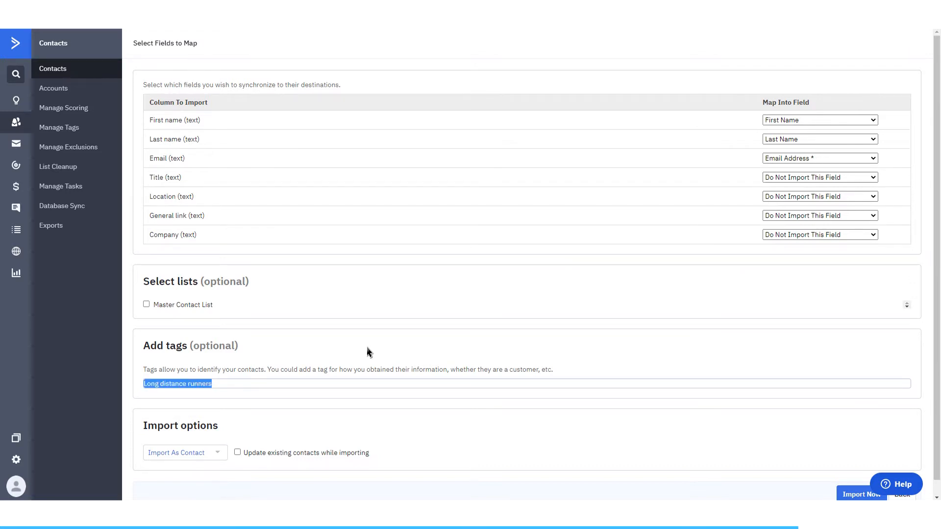
type("Body building")
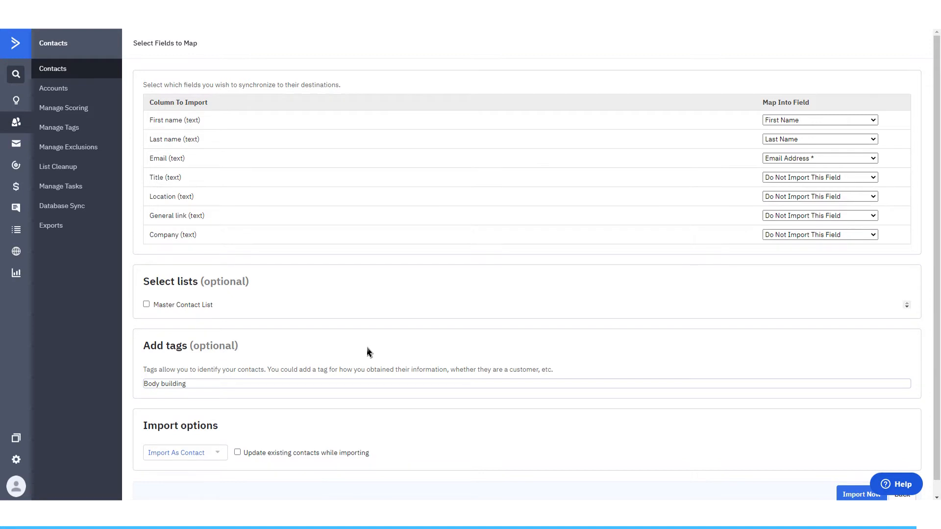
key("ctrl+a")
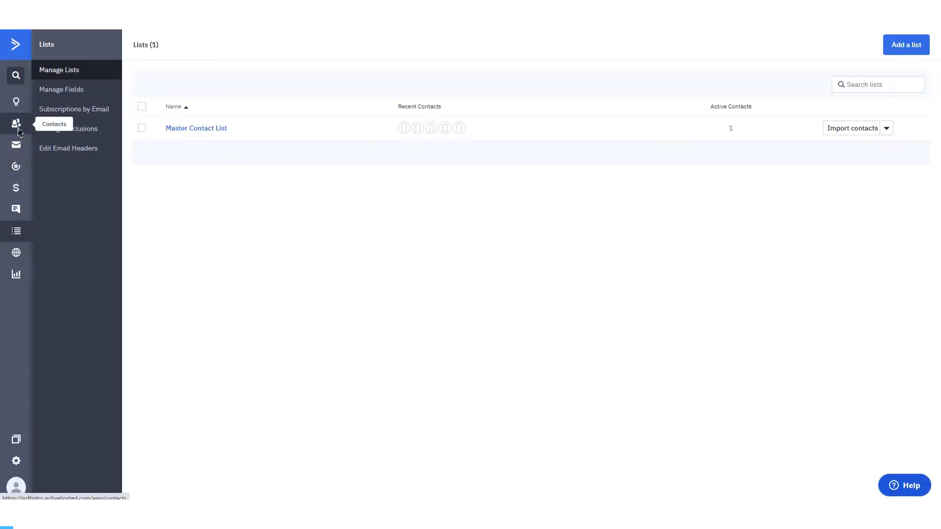
Step: Create an inline form named "LM - New to email marketing" that subscribes to Master Contact List and adds the tag "New to email marketing"
left_click(23, 254)
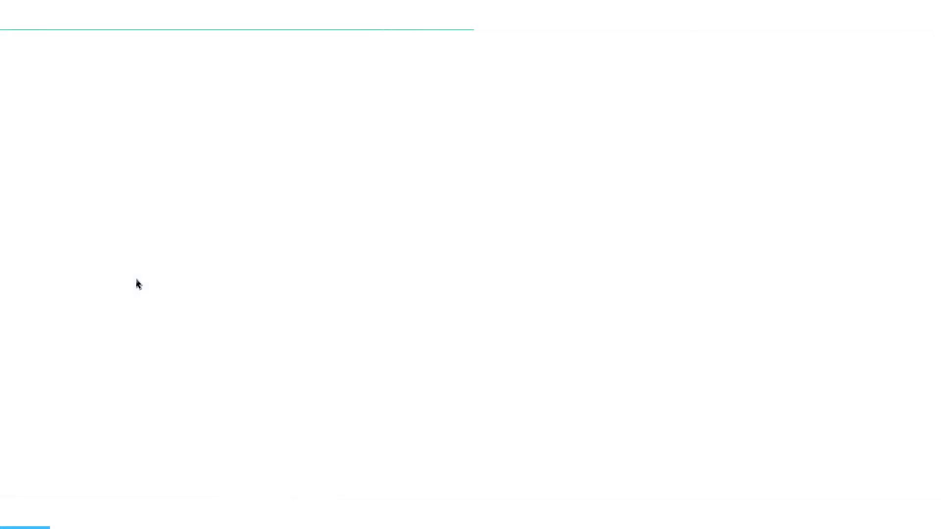
left_click(877, 49)
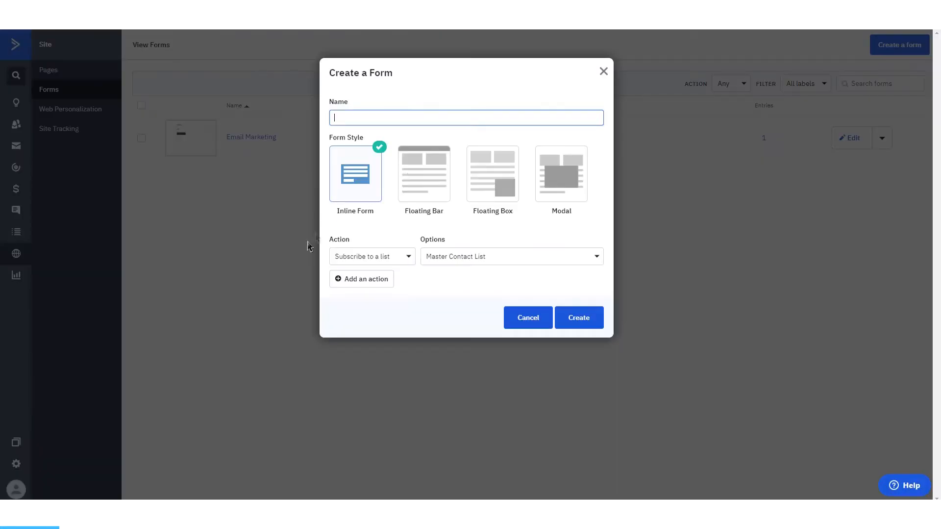
type("LM - New to email marketing")
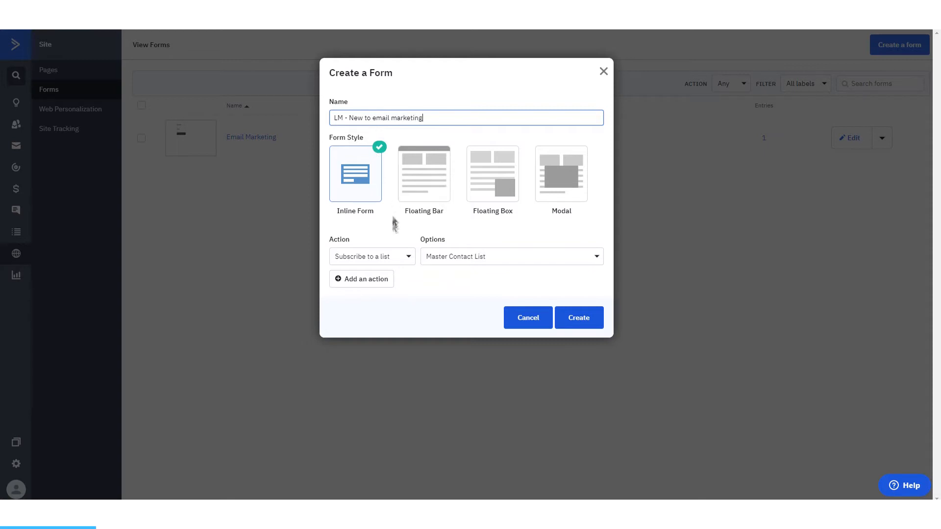
left_click(378, 289)
type("New to email marketing")
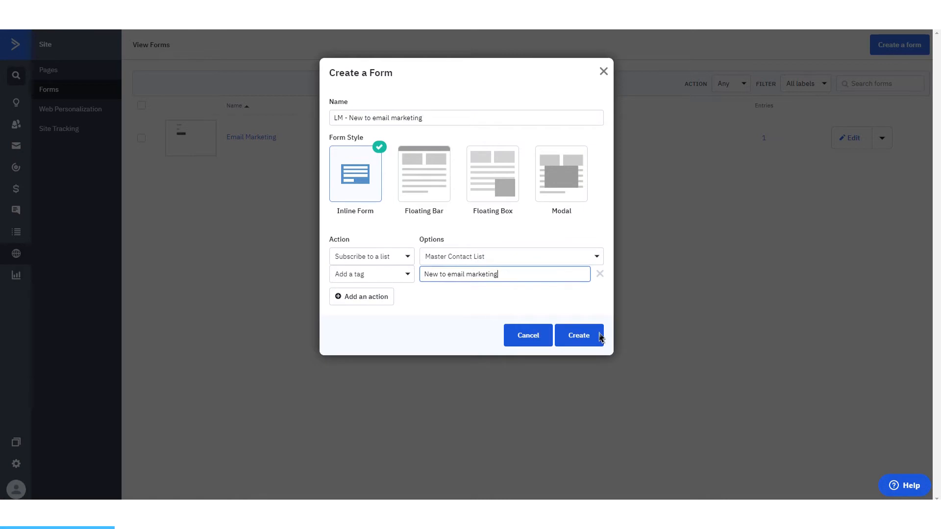
left_click(597, 336)
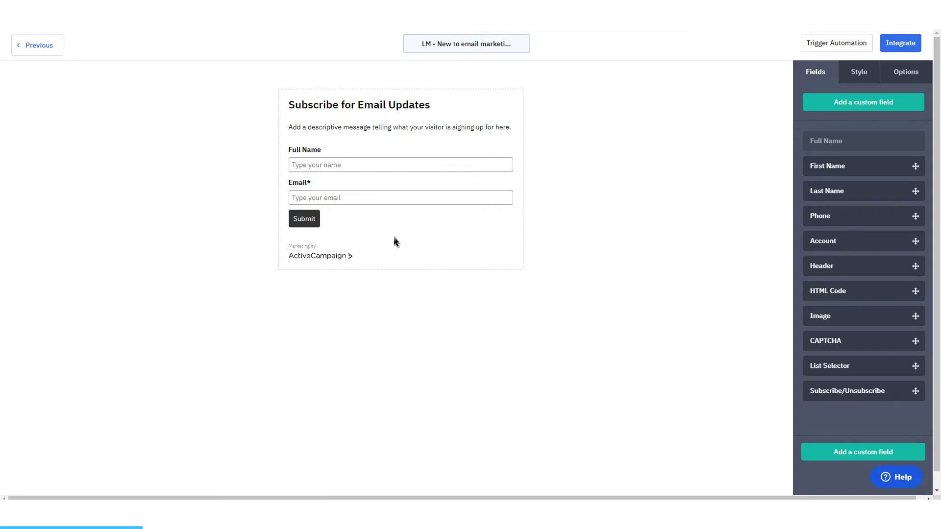
Step: Turn off the AC Branding on the form
left_click(858, 72)
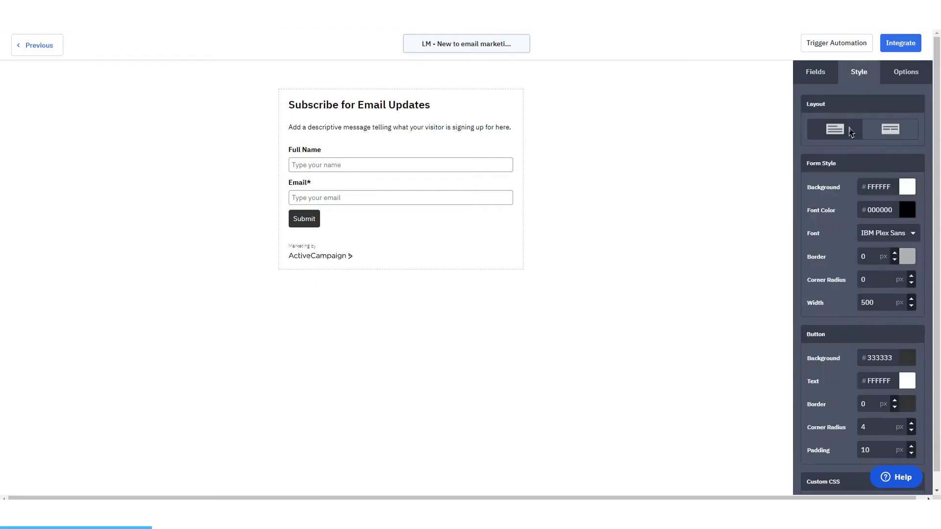
scroll(863, 343, "down", 4)
left_click(900, 416)
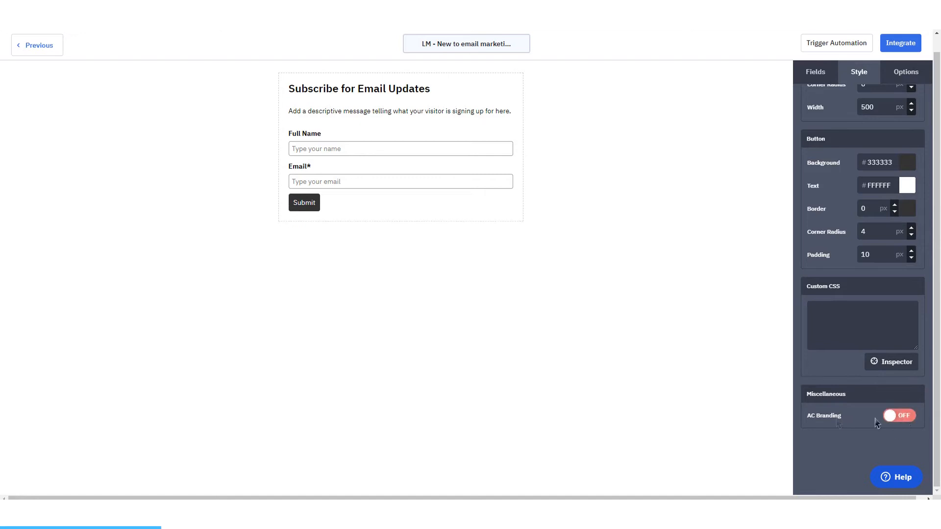
Step: Change the form's heading to "Get access to our email marketing guide" and delete the descriptive message below it
scroll(882, 322, "up", 4)
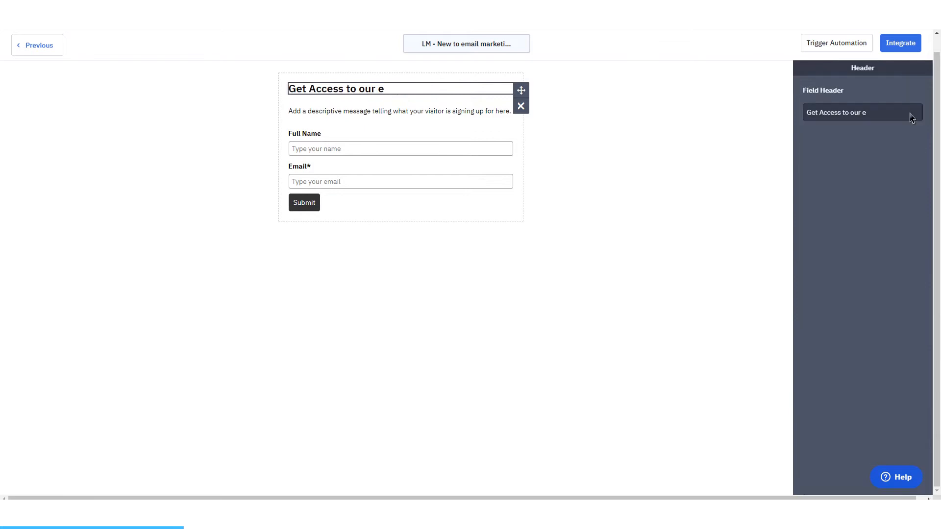
type("mail marketing guide")
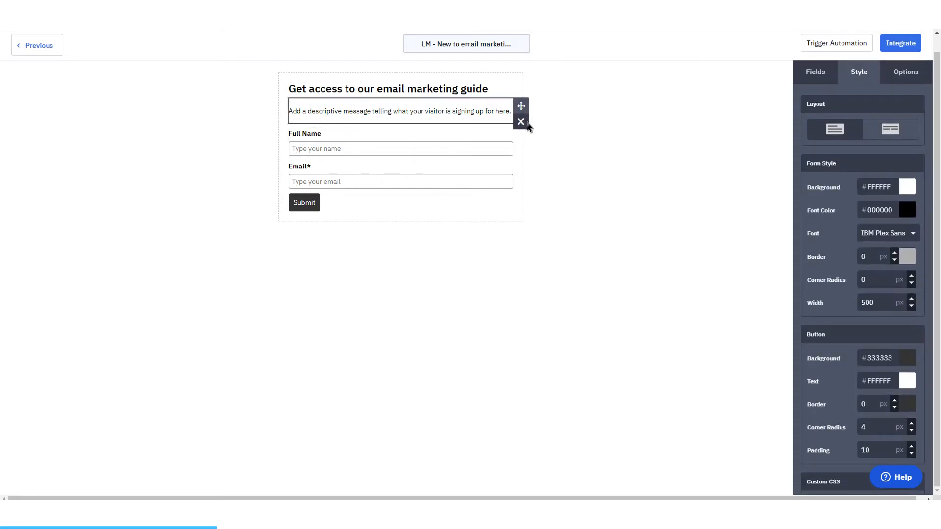
left_click(526, 125)
left_click(584, 139)
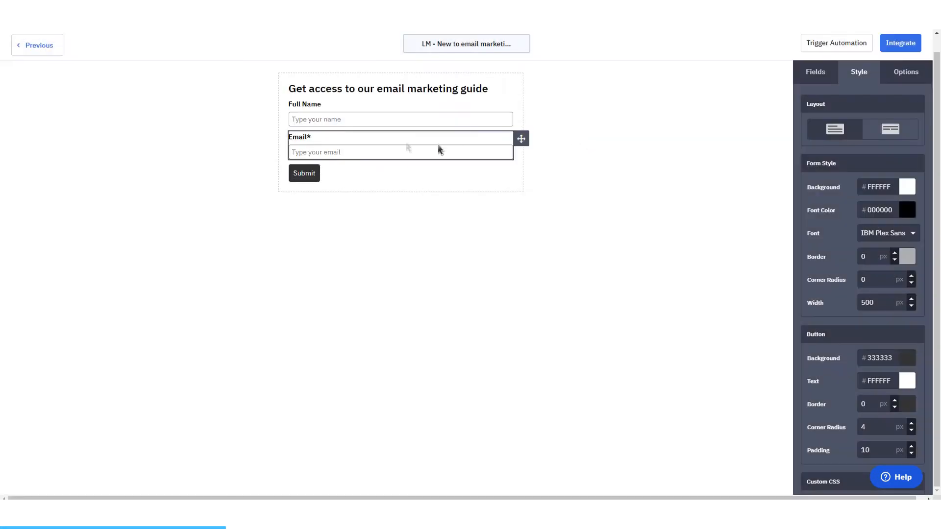
Step: Clear the Full Name field's header text and make the field required
left_click(308, 110)
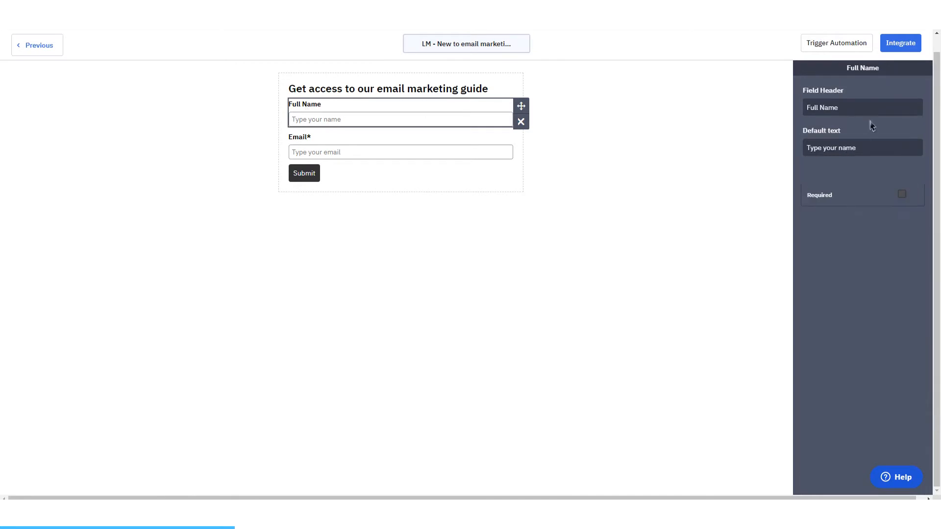
left_click(790, 115)
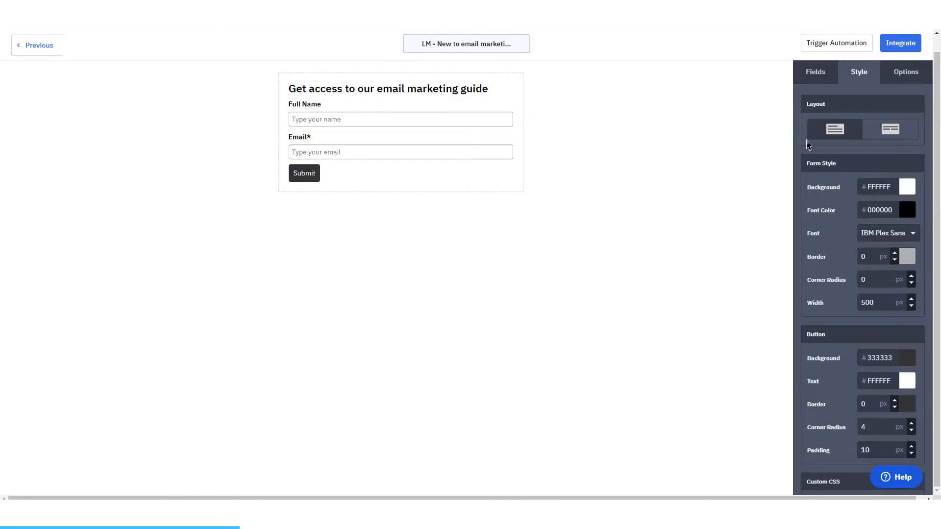
left_click(344, 109)
double_click(828, 114)
key("BackSpace")
key("BackSpace")
key("BackSpace")
key("BackSpace")
key("BackSpace")
key("BackSpace")
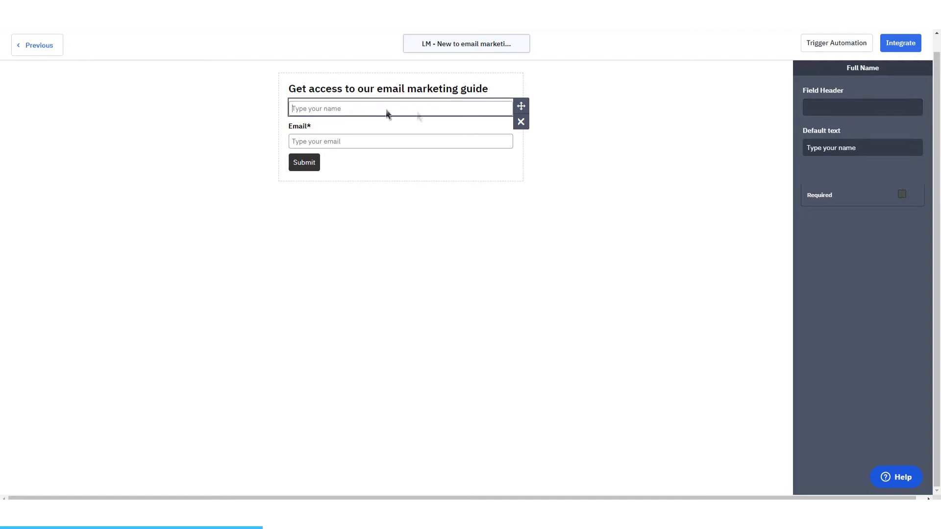
left_click(745, 168)
left_click(424, 109)
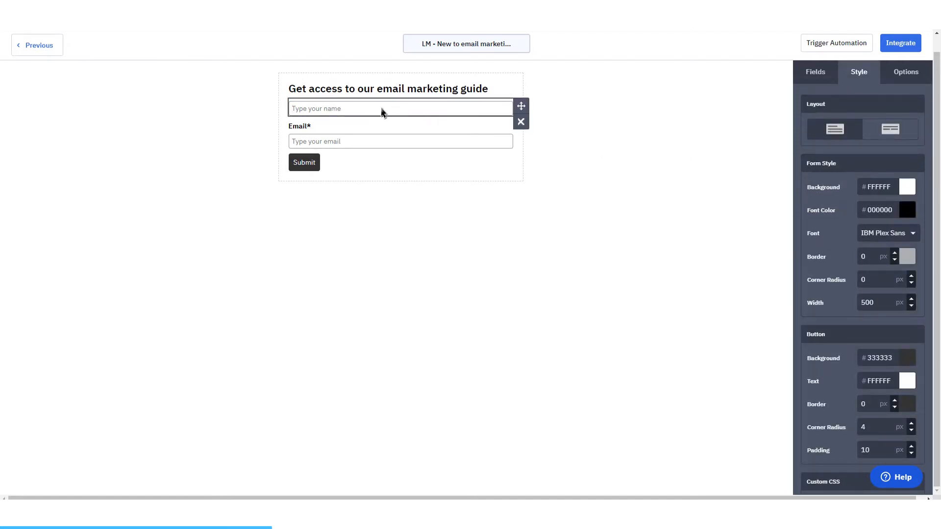
left_click(902, 195)
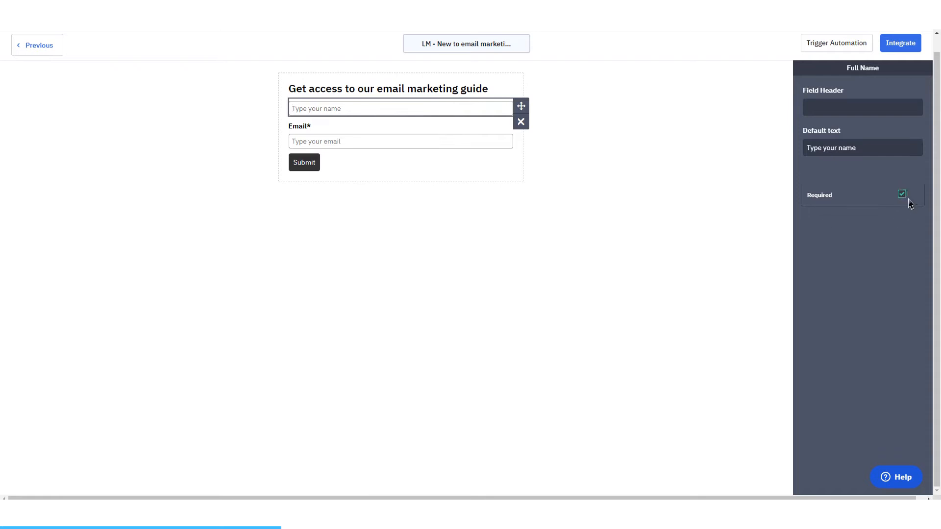
Step: Clear the Email field's header text so only its placeholder labels the field
left_click(319, 138)
double_click(823, 108)
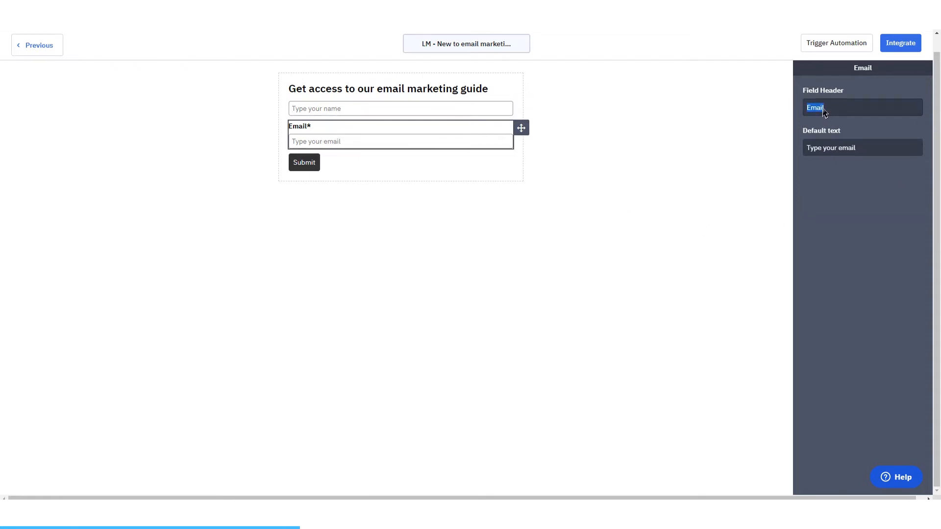
key("BackSpace")
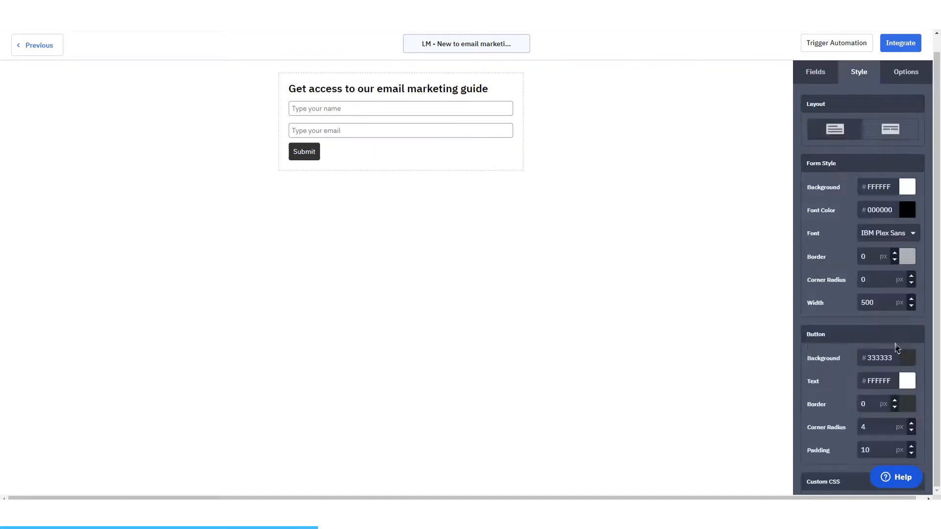
Step: Pick the name input with the CSS Inspector and add "text-align: center;" to its custom CSS rule
scroll(898, 348, "down", 4)
left_click(887, 367)
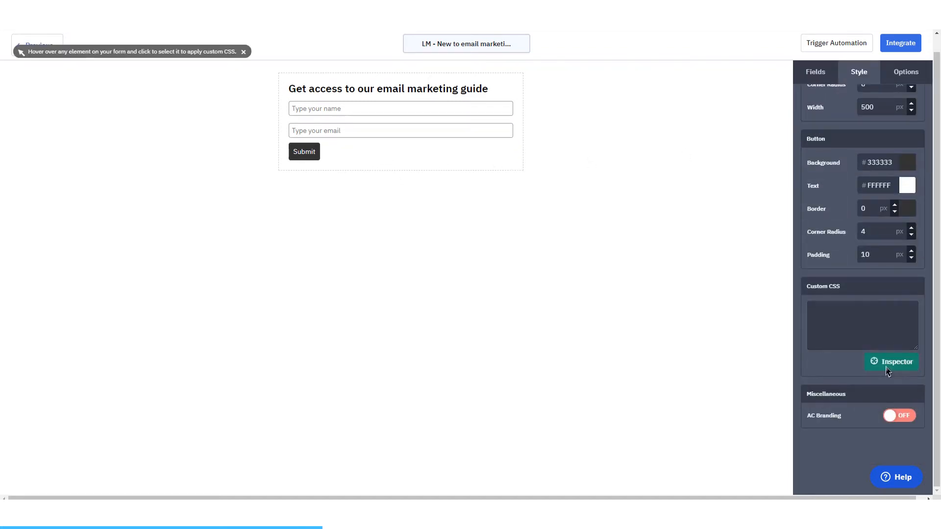
left_click(324, 114)
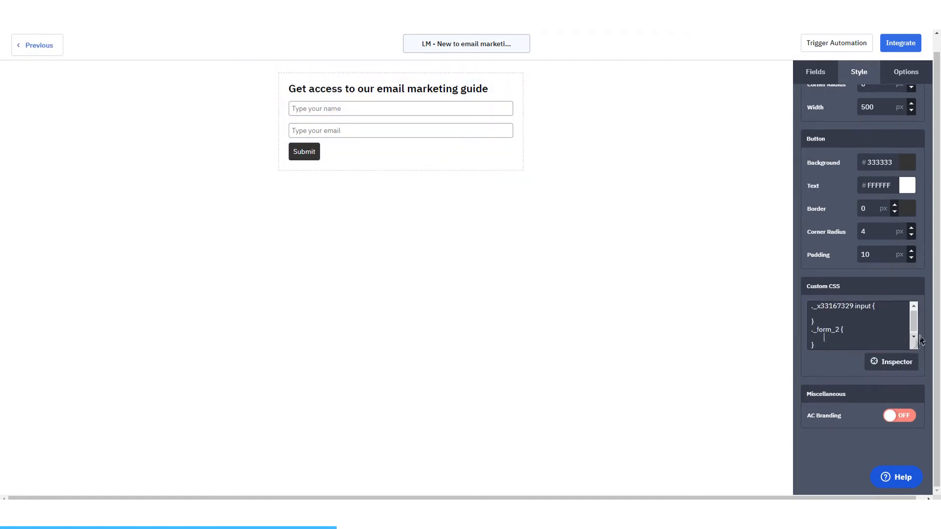
left_click(835, 314)
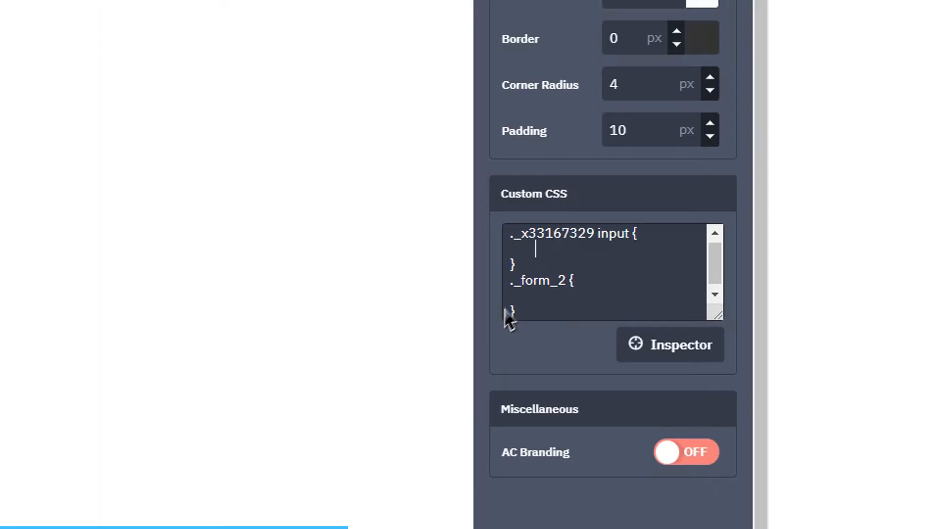
type("text-align: center;")
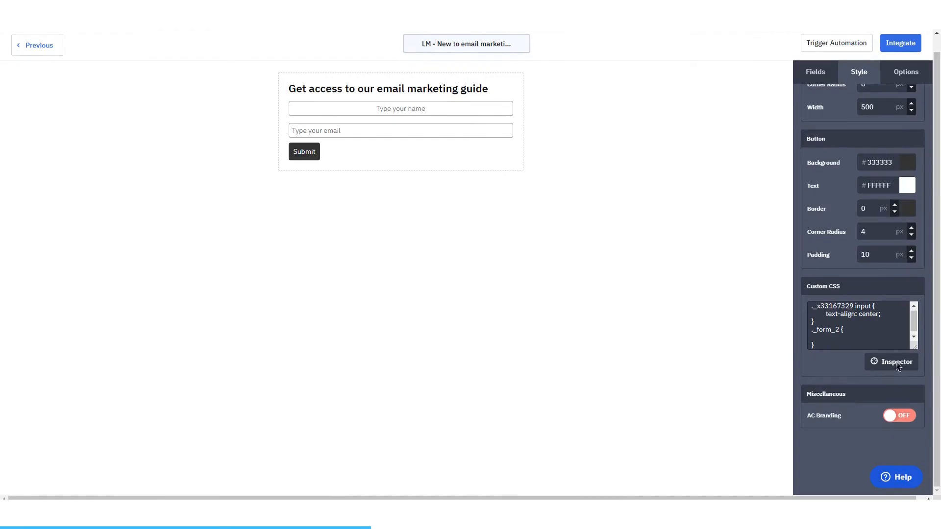
Step: Pick the email input with the CSS Inspector and add "text-align: center;" to its custom CSS rule
left_click(897, 363)
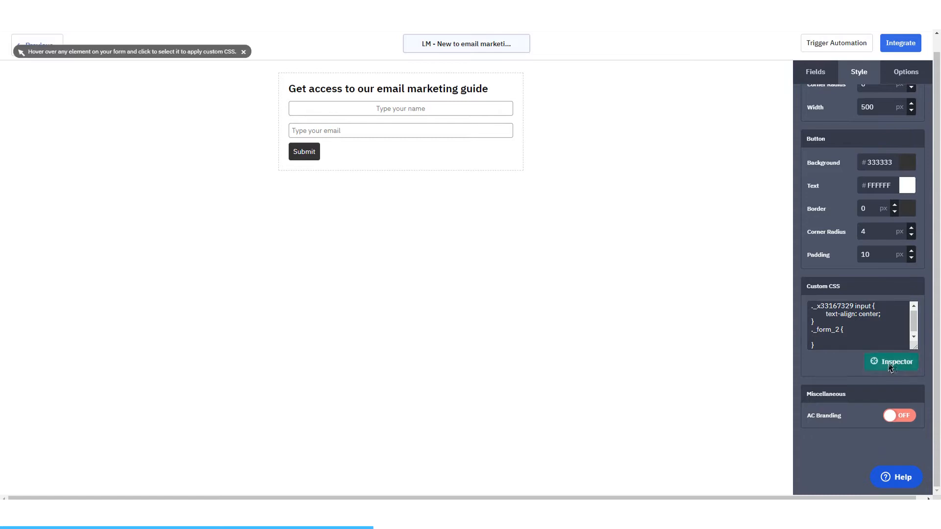
left_click(351, 138)
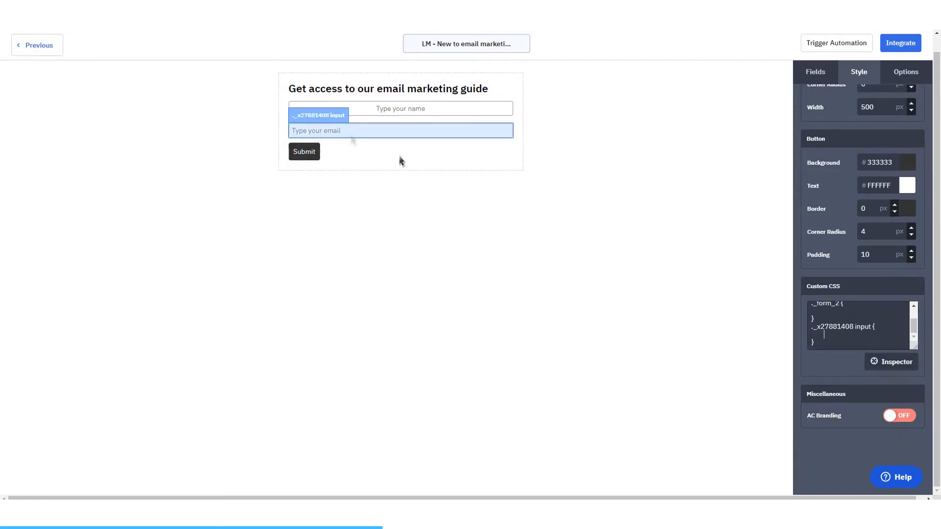
type("text-align: center;")
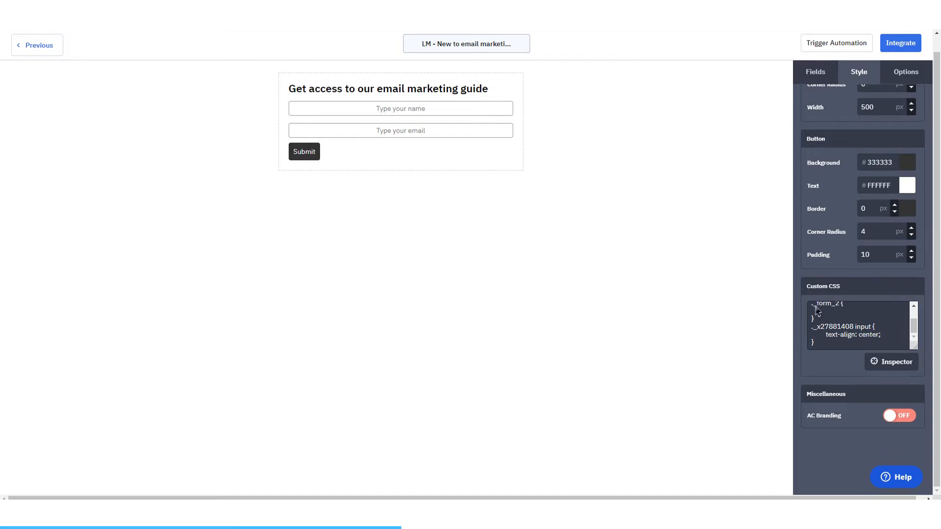
scroll(888, 339, "up", 2)
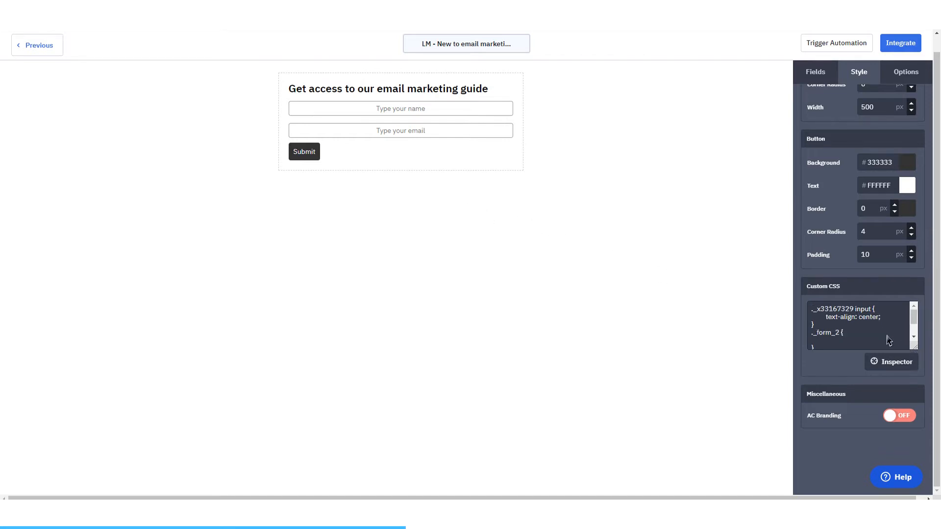
Step: Change the Full Name field's default text to "First name"
left_click(398, 109)
left_click(849, 115)
scroll(851, 115, "up", 4)
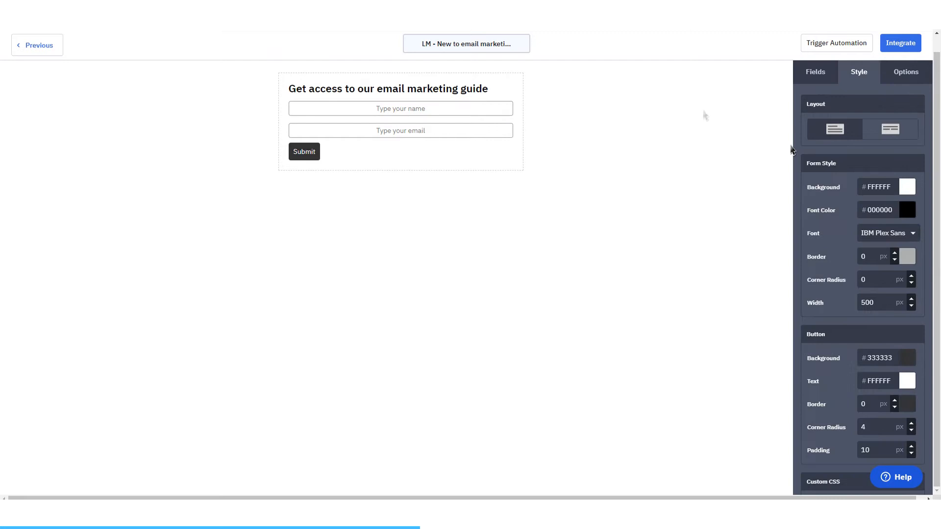
left_click(471, 109)
triple_click(836, 149)
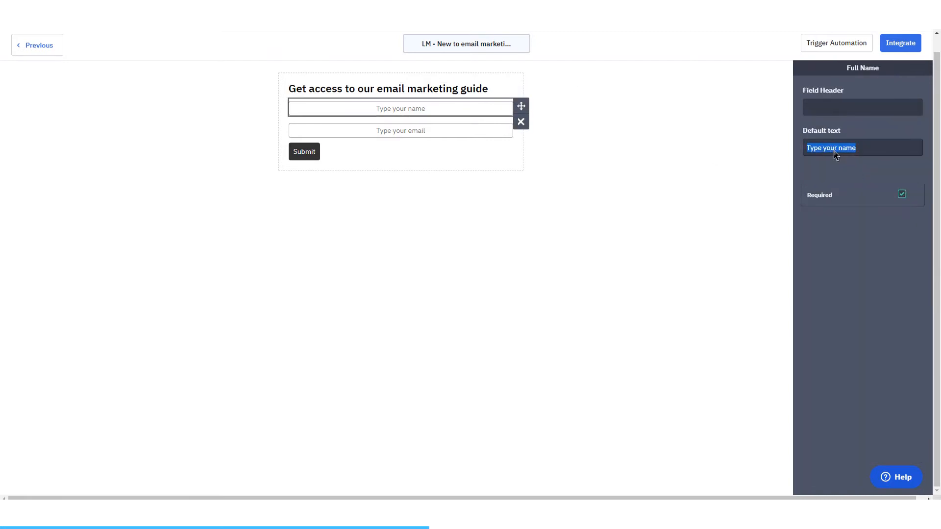
type("First name")
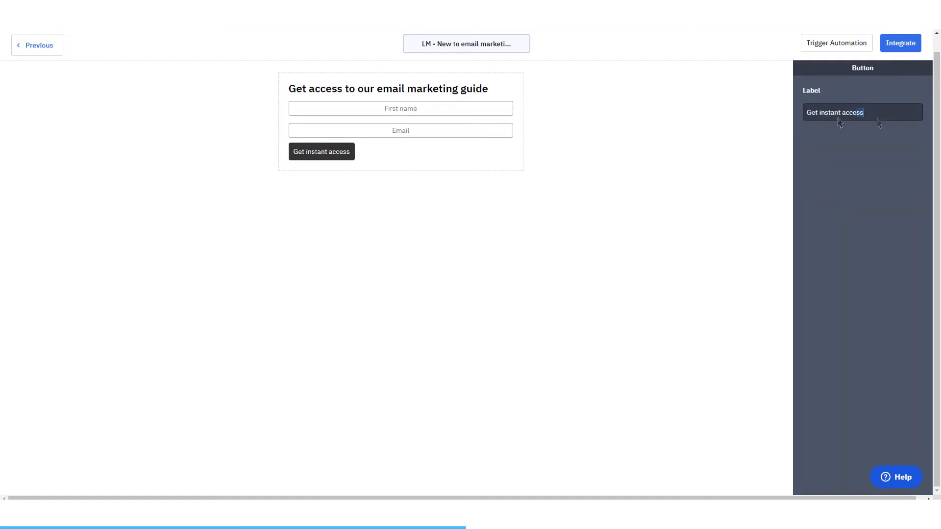
Step: Replace the submit button's label with "GET INSTANT ACCESS" in capitals
left_click_drag(878, 123, 811, 121)
type("GET")
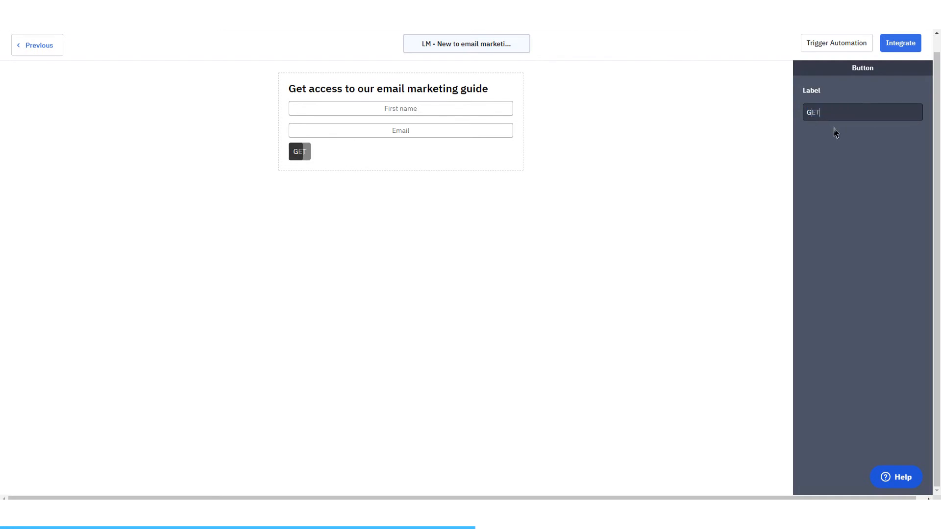
type(" INSTANT AC")
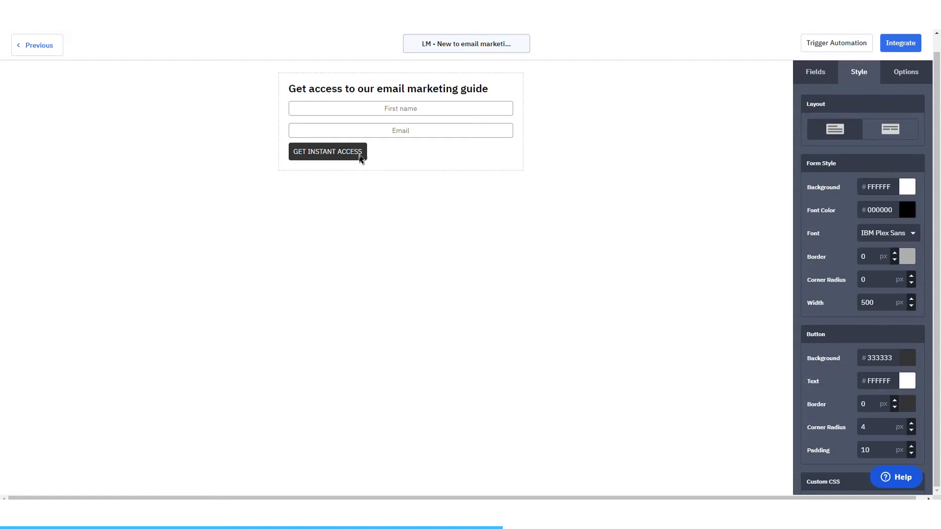
Step: Pick the submit button with the CSS Inspector and add "width: 100%" to its custom CSS rule
scroll(871, 366, "down", 4)
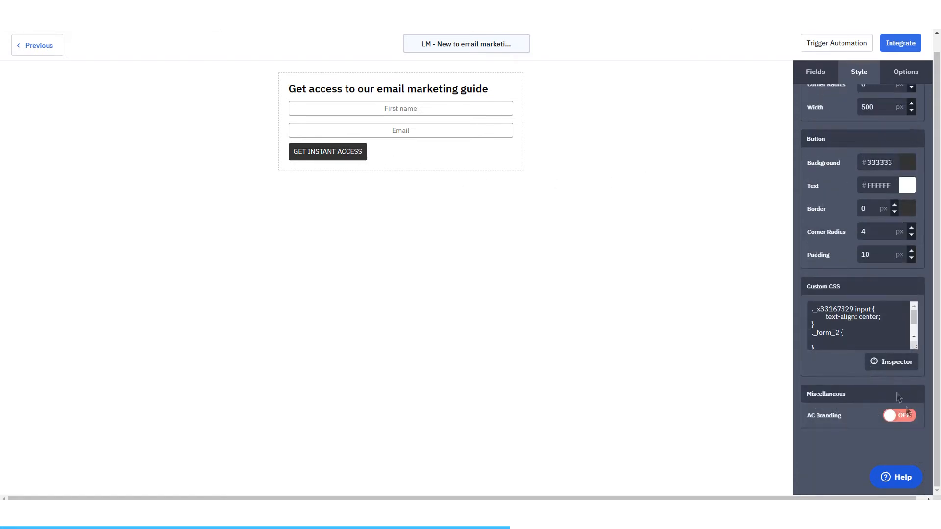
left_click(890, 362)
left_click(331, 152)
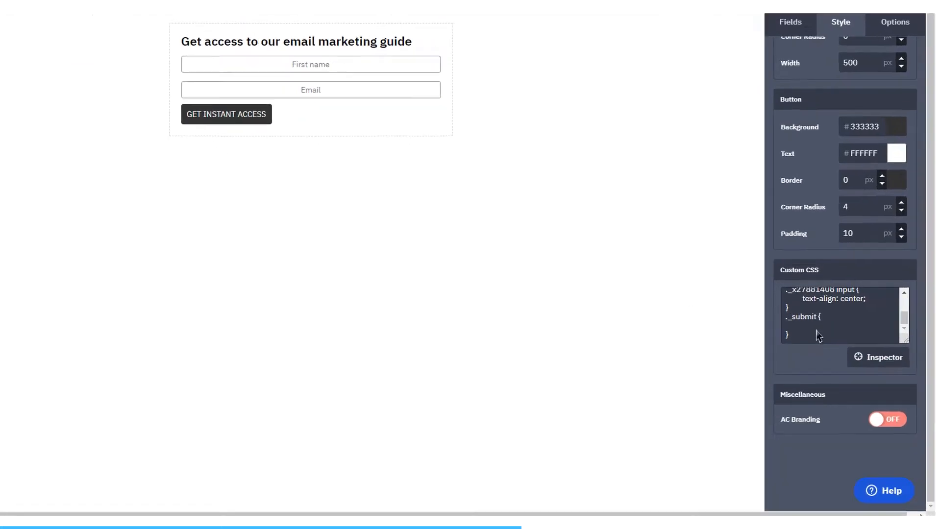
type("width: 100%")
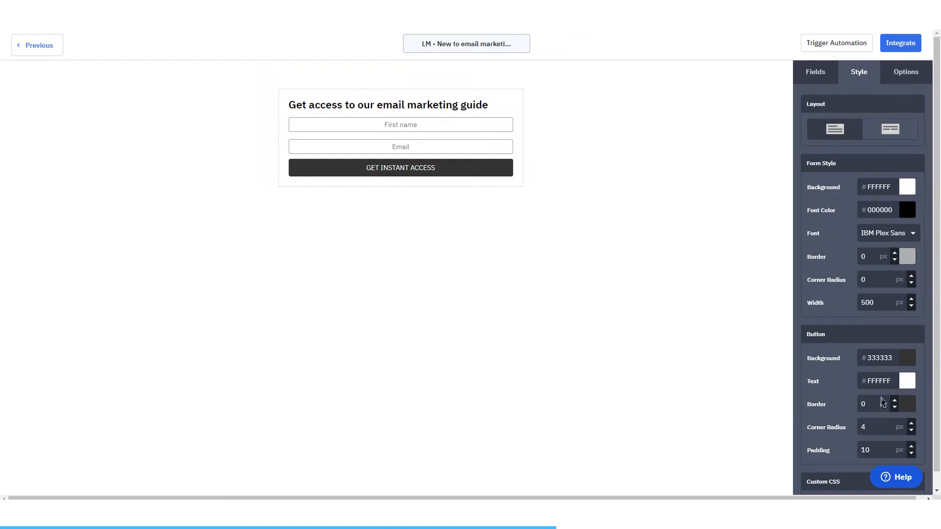
Step: Set the submit button's background to the green color 017D12
scroll(880, 378, "down", 2)
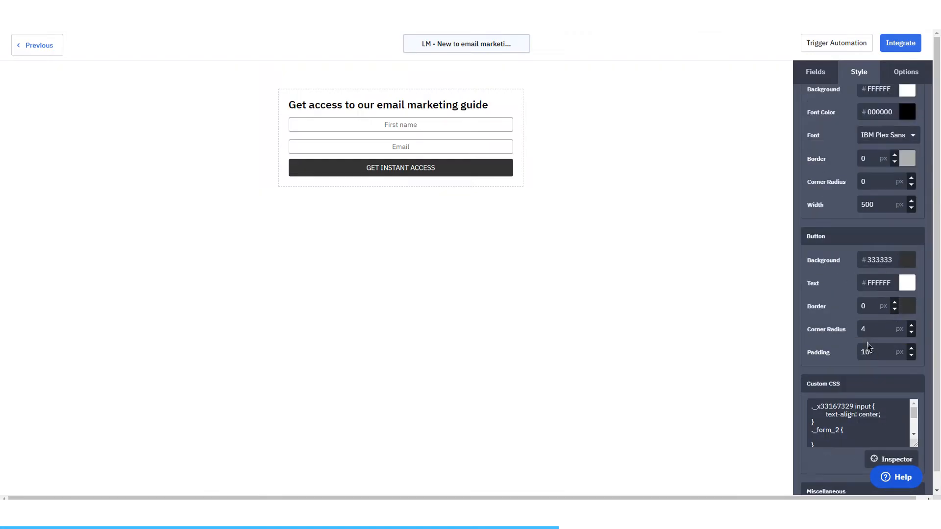
left_click(907, 259)
left_click(869, 311)
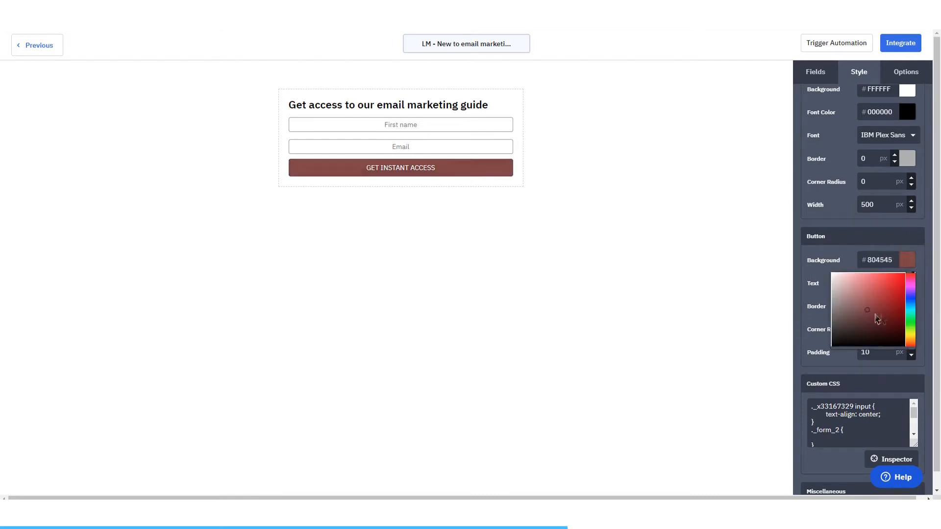
left_click(912, 322)
left_click_drag(897, 322, 914, 315)
left_click(842, 257)
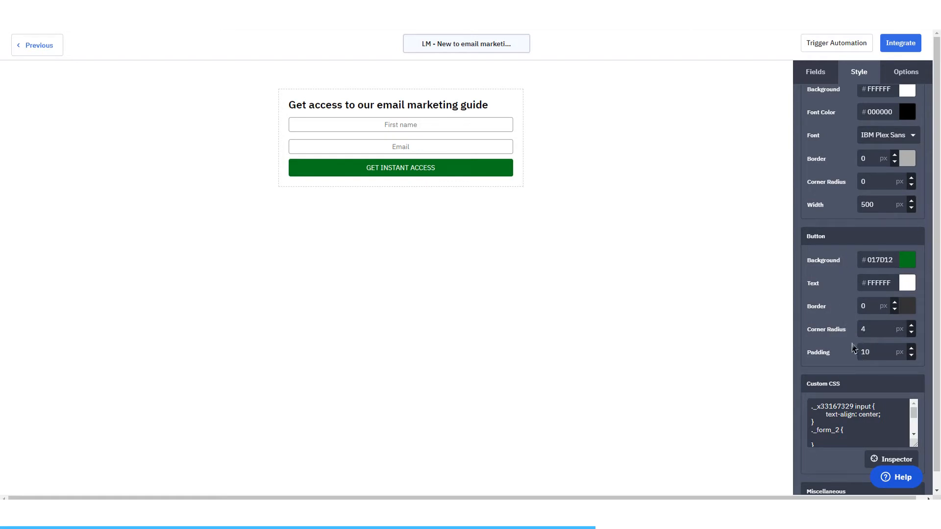
Step: Add "font-weight: bold;" on a new line below the width in the submit button's custom CSS rule
scroll(872, 294, "down", 2)
scroll(871, 333, "down", 1)
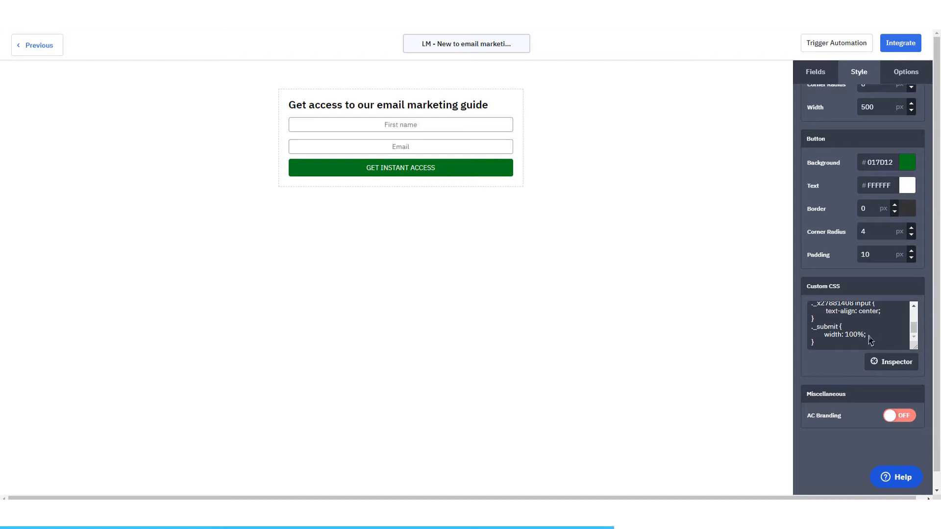
left_click(874, 335)
key("Return")
key("Return")
key("Up")
type("font-we")
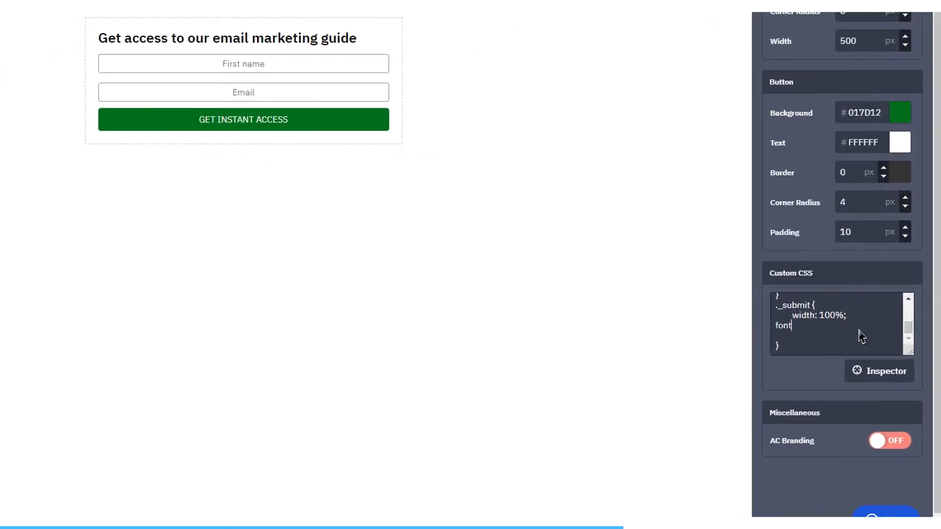
type("ight:")
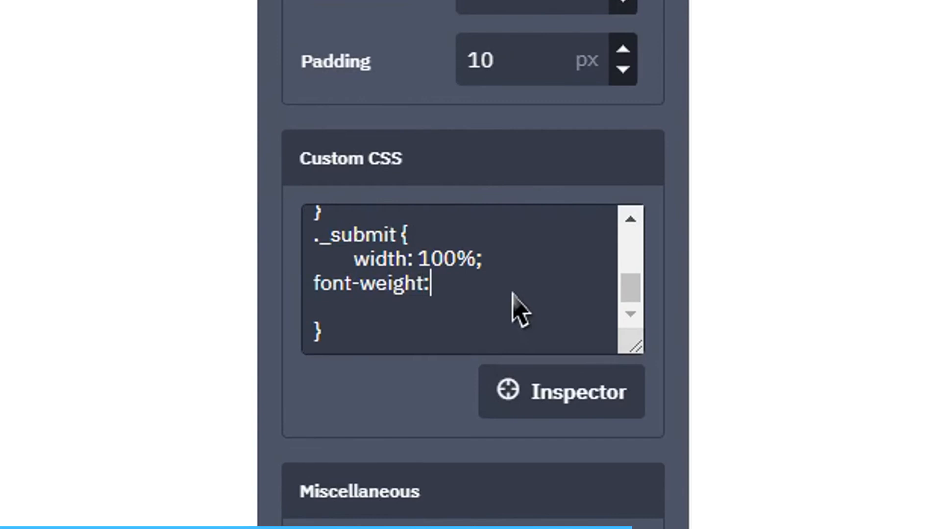
type(" bold;")
key("Return")
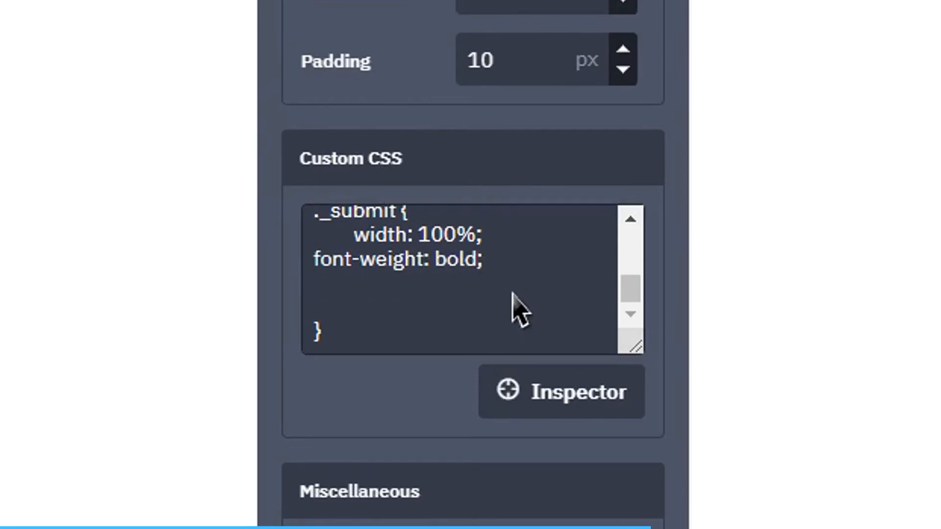
key("Return")
key("Return")
key("BackSpace")
key("BackSpace")
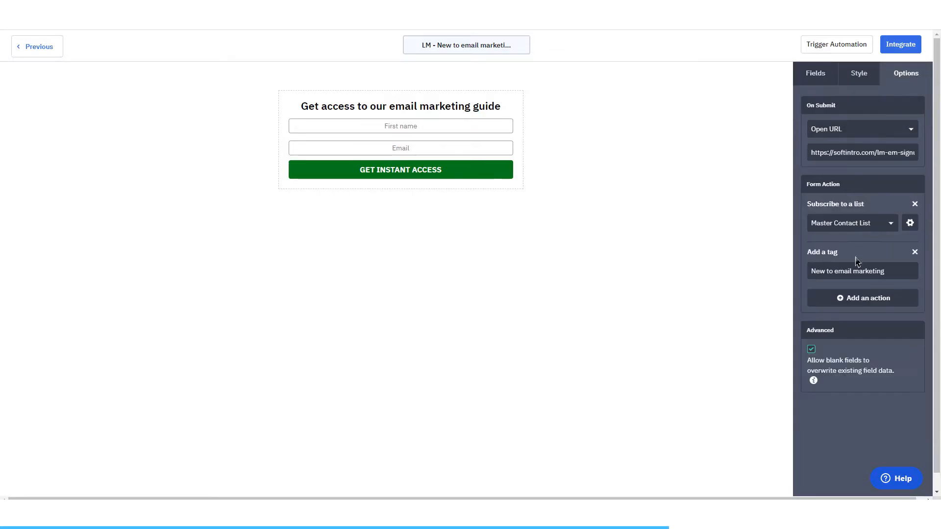
Step: Turn off the opt-in confirmation for the form's Master Contact List subscription action and save it
left_click(912, 225)
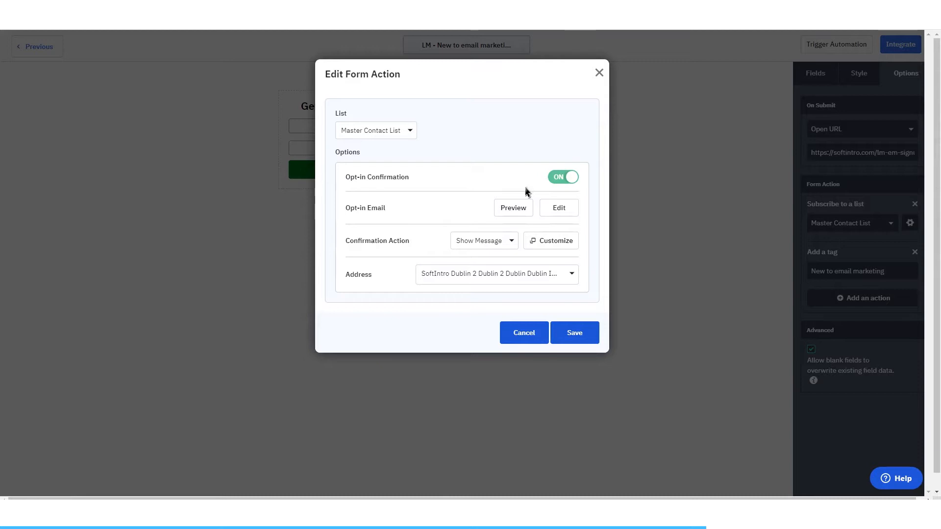
left_click(570, 178)
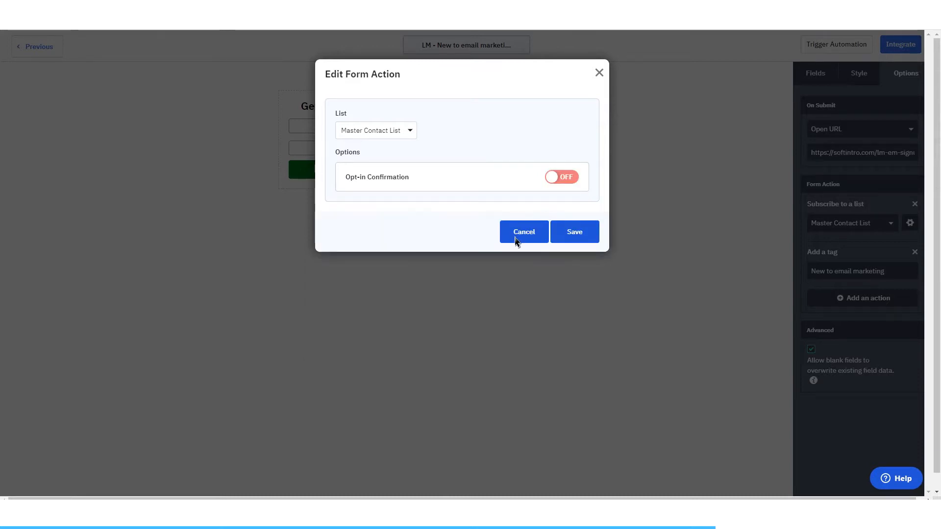
left_click(584, 239)
Step: Set the form's on-submit behavior to Open URL instead of showing the thank-you message
left_click(809, 76)
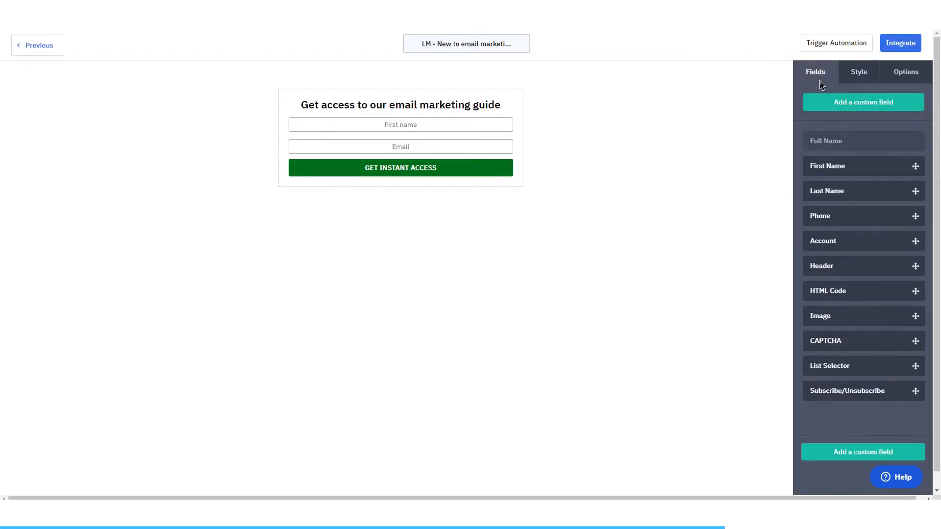
left_click(858, 70)
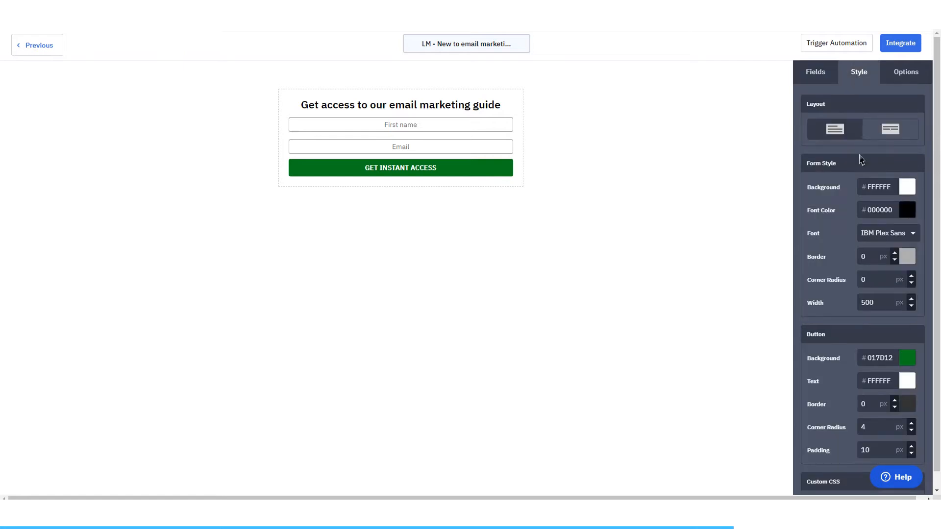
left_click(912, 77)
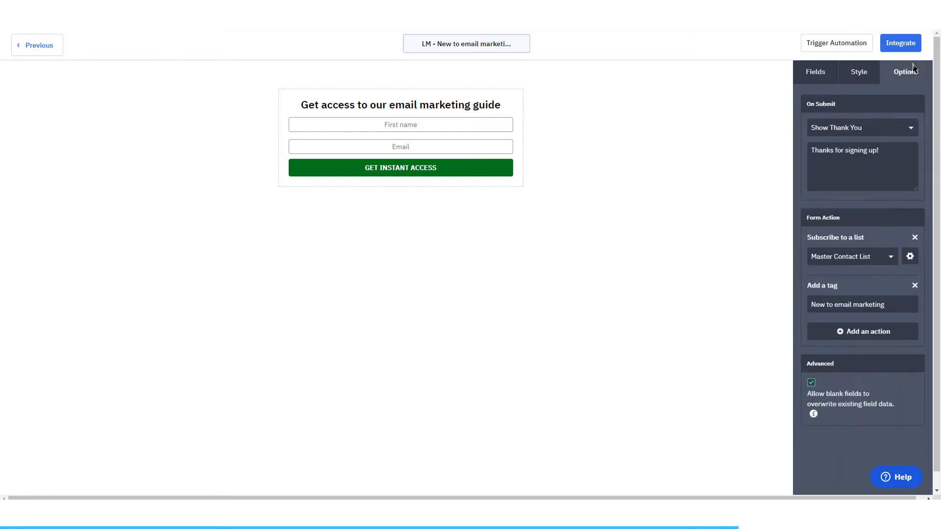
left_click(847, 169)
left_click(837, 153)
left_click(856, 130)
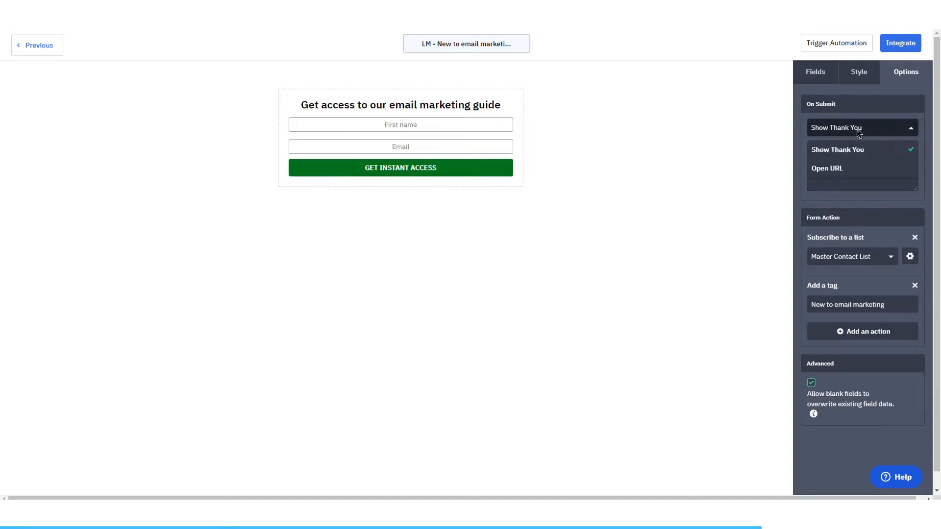
left_click(845, 168)
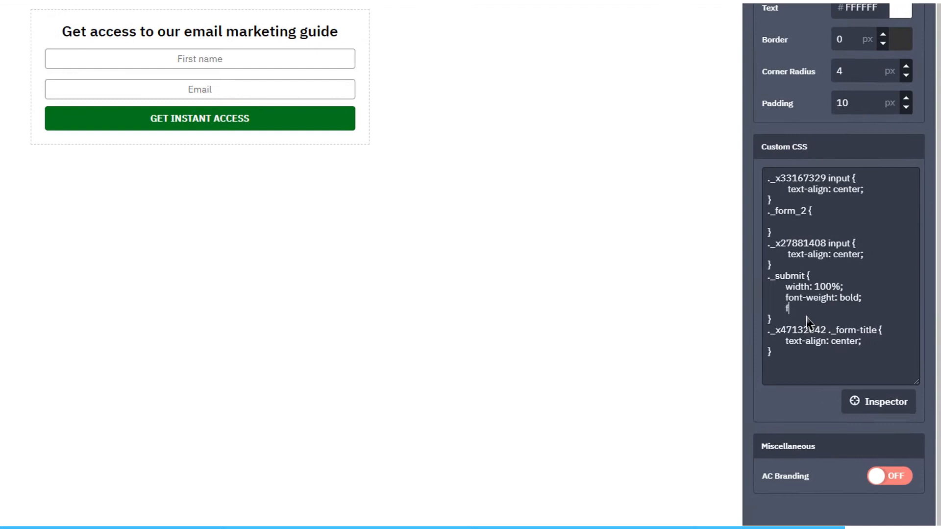
Step: Add "font-size: 16px;" below the font weight in the submit button's custom CSS rule
type("font-si")
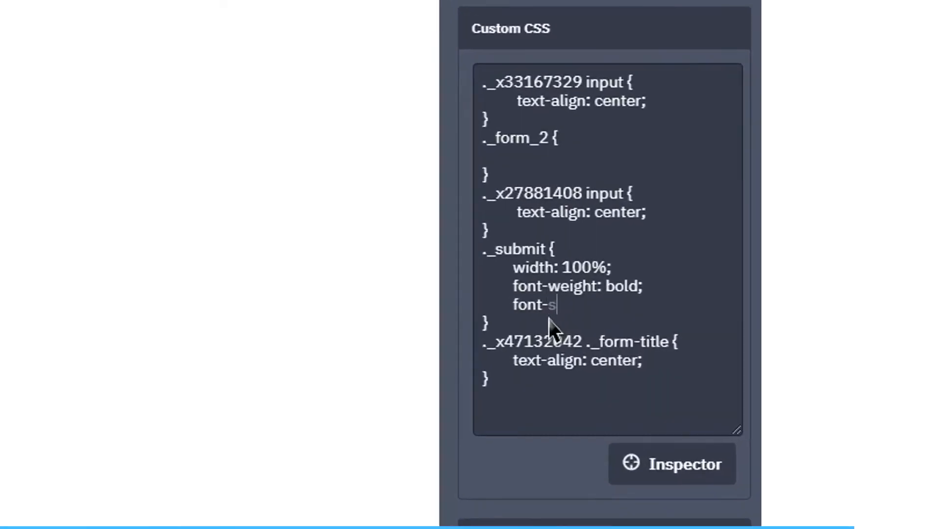
type("ze:16px")
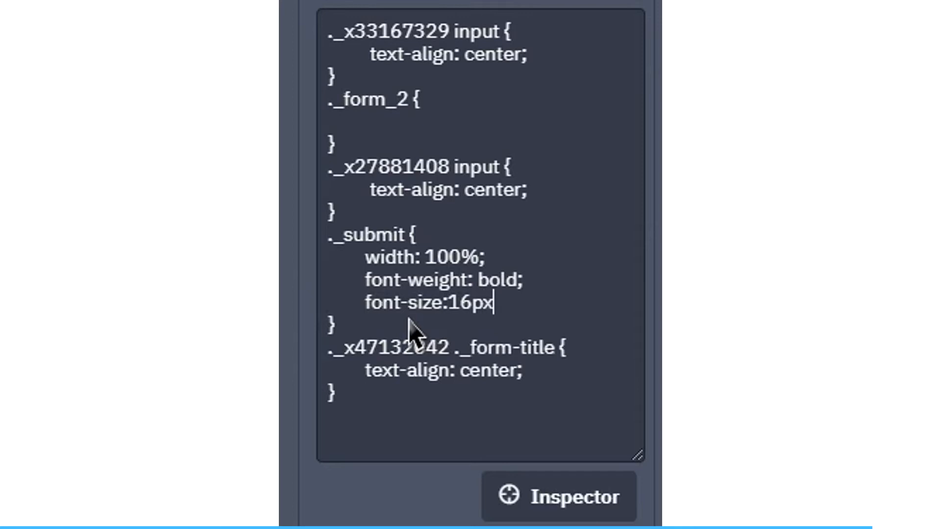
type(";")
key("Left")
key("Left")
key("Left")
key("Left")
key("Left")
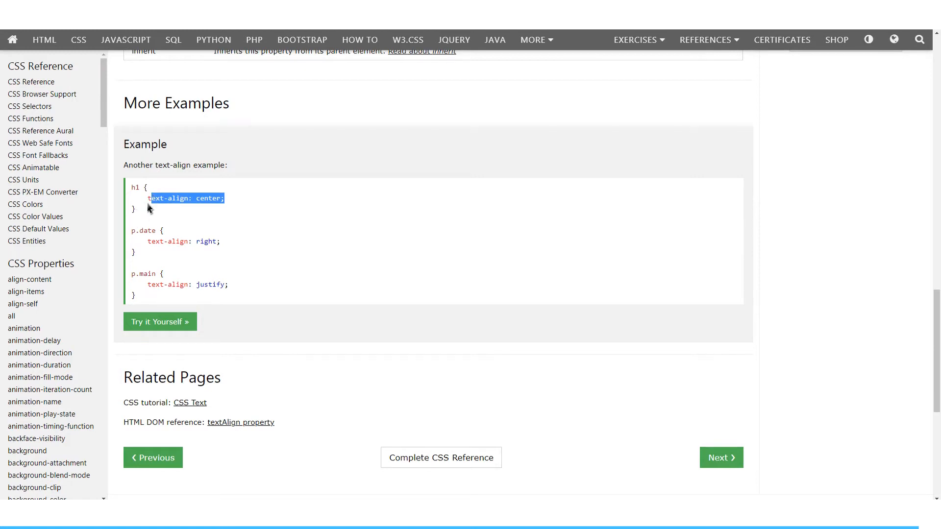
scroll(199, 237, "up", 20)
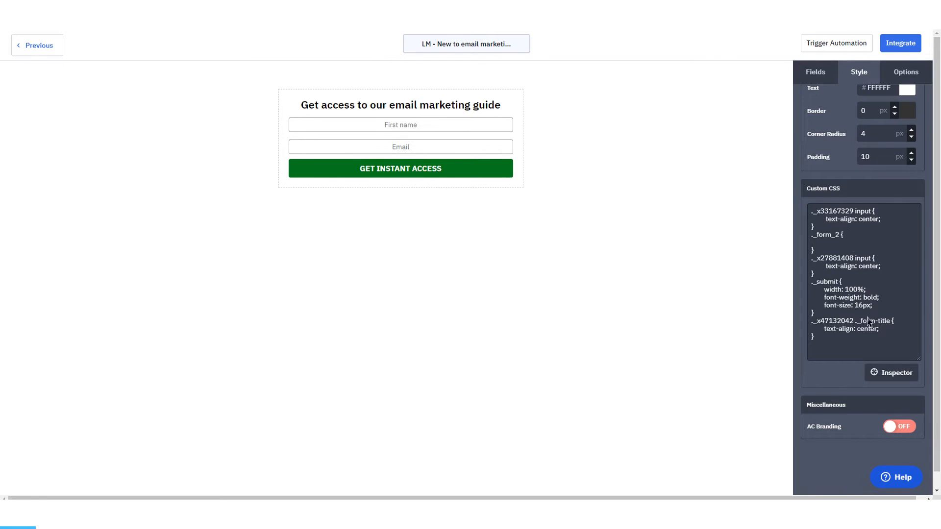
scroll(867, 321, "up", 6)
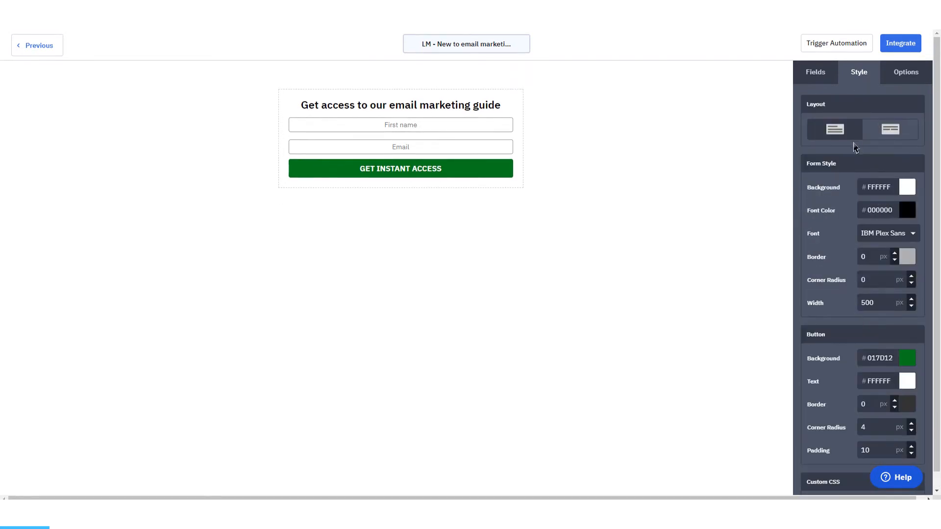
left_click(894, 82)
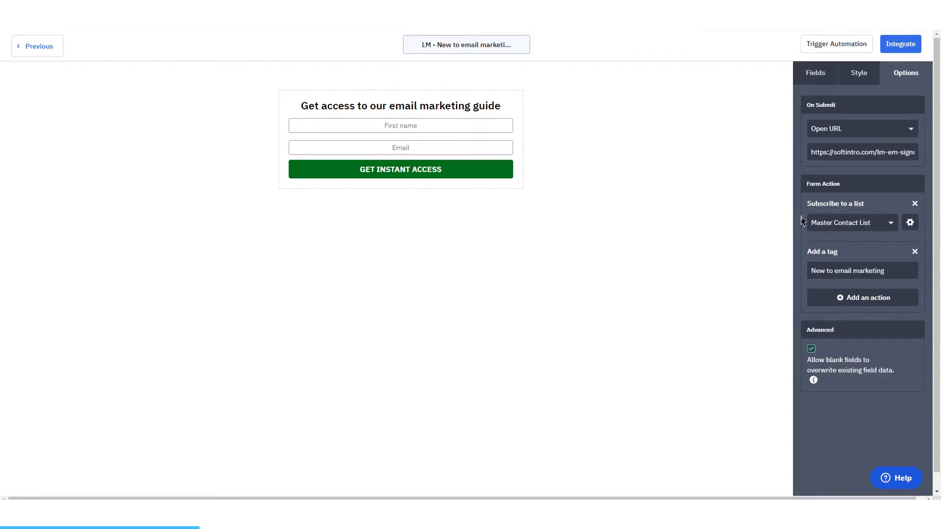
Step: Open the form's integration page, look over the embed code, and show the WordPress integration option
left_click(894, 47)
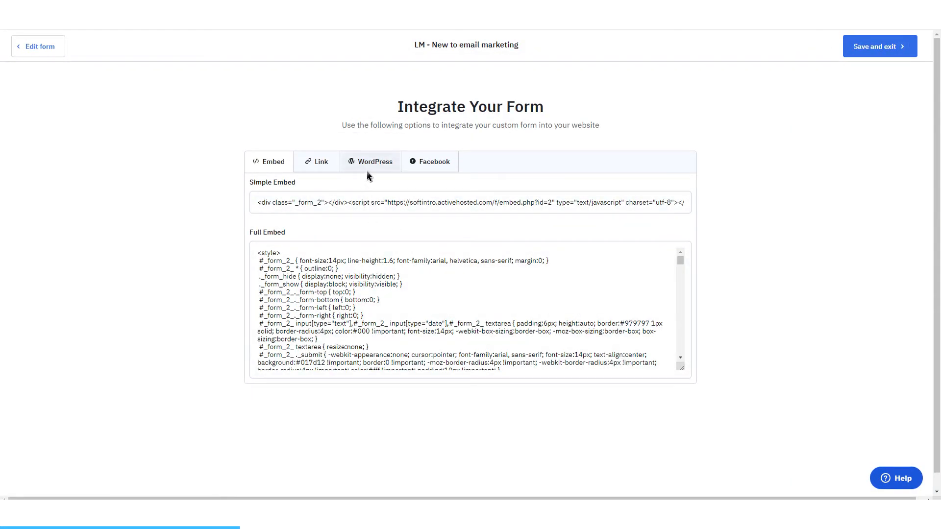
scroll(401, 299, "down", 5)
scroll(402, 299, "up", 5)
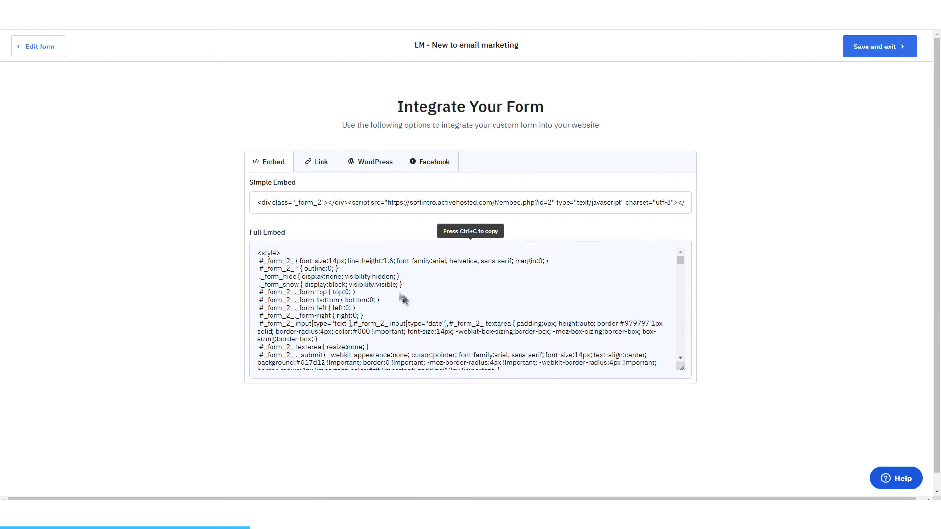
left_click(373, 166)
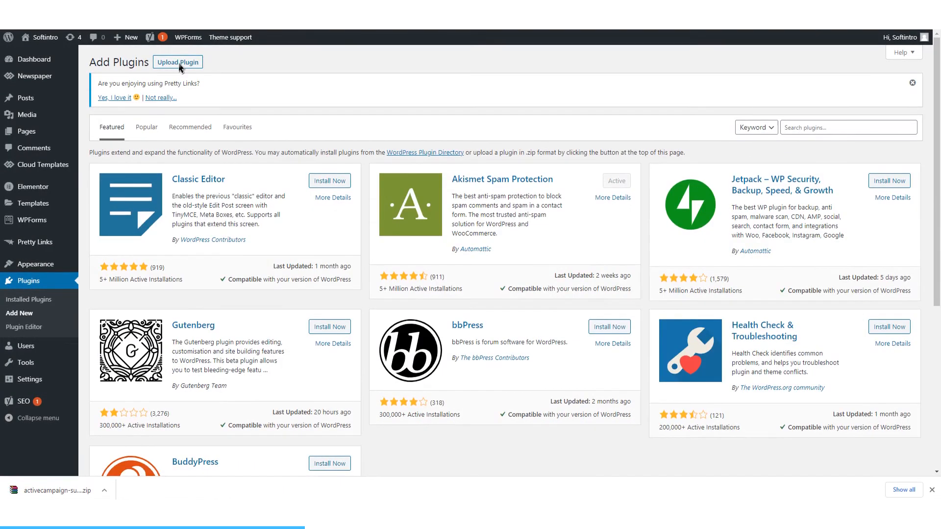
Step: Open the WordPress plugin upload form, and bring up the ActiveCampaign plugin settings and the ActiveCampaign account's Developer settings needed to connect them
left_click(178, 63)
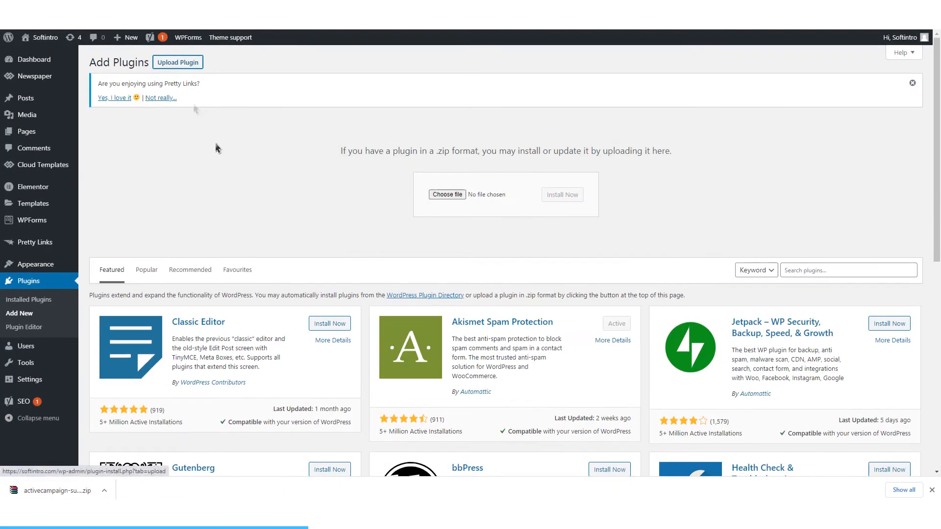
mouse_move(31, 379)
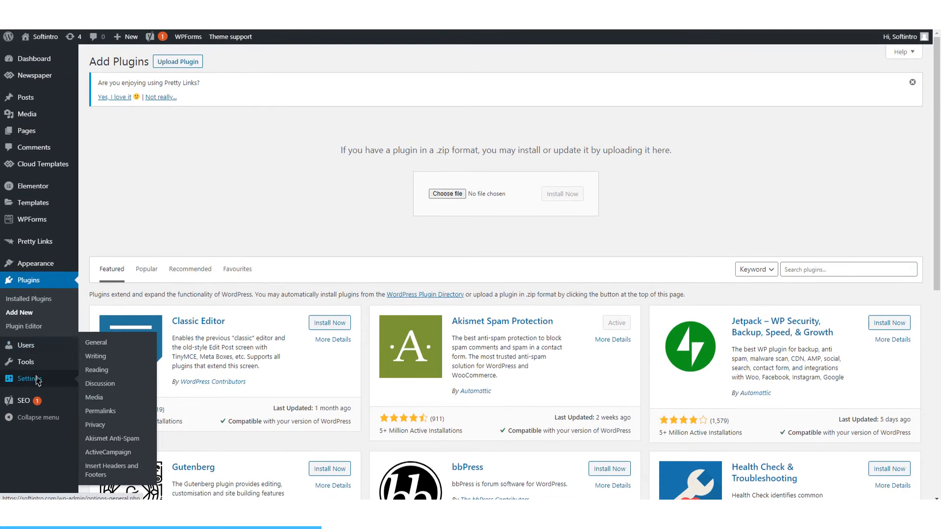
left_click(106, 453)
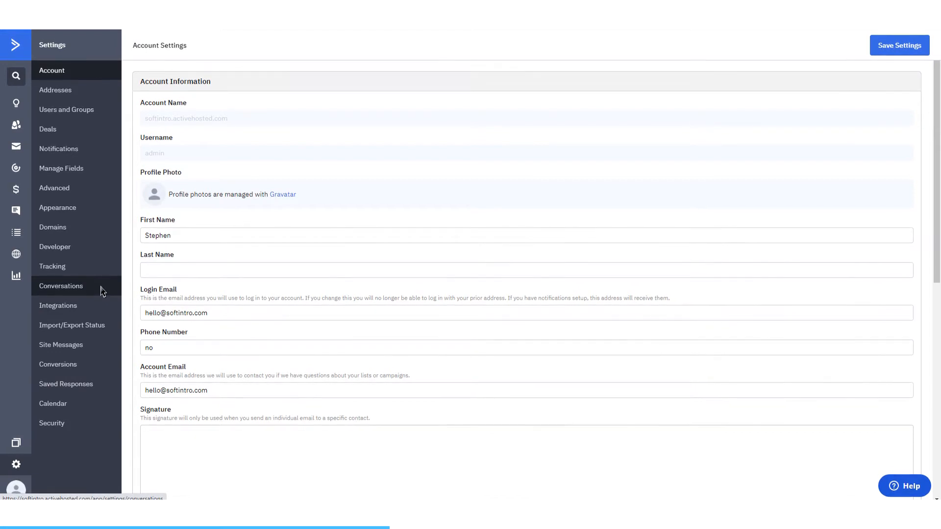
left_click(85, 254)
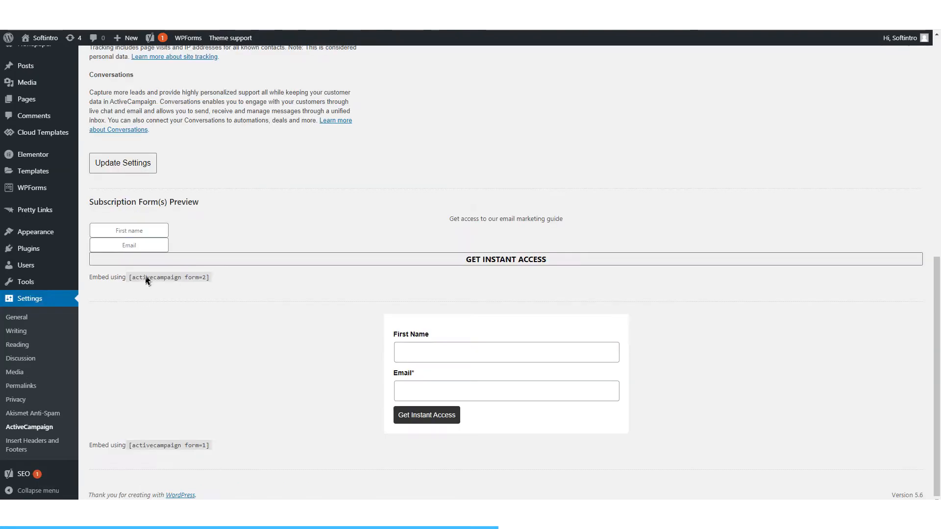
Step: Copy the [activecampaign form=2] shortcode and paste it below the image in the post "Free Video: How email marketing can help you get new customers"
left_click_drag(130, 278, 225, 280)
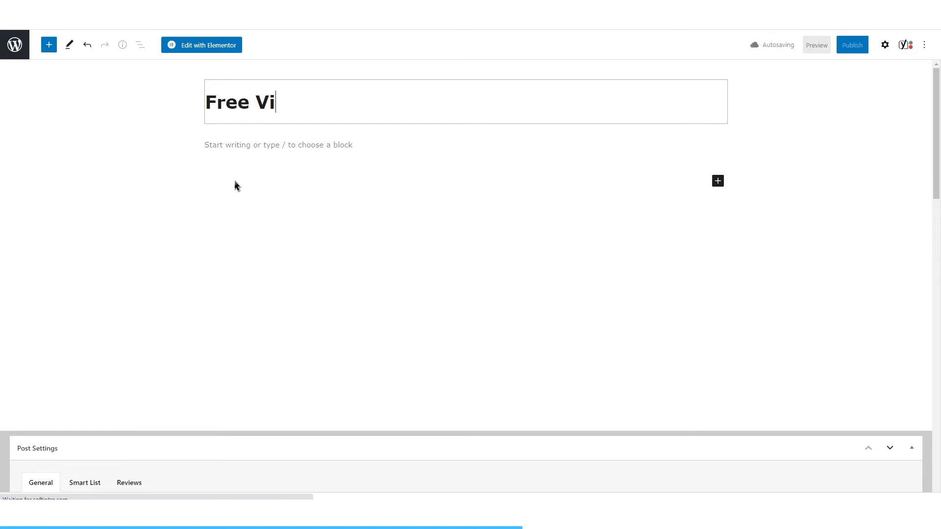
type("deo: How email marketing can help you get new customers")
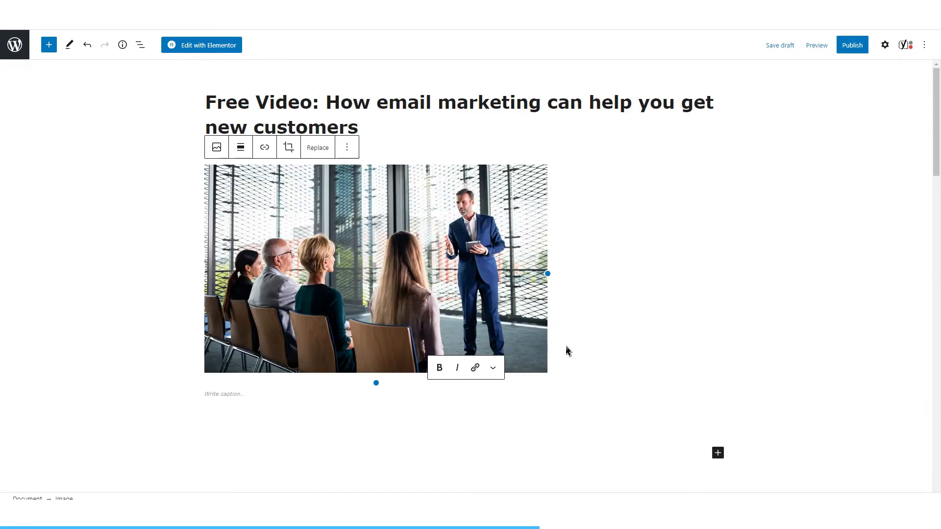
left_click(258, 414)
scroll(351, 367, "down", 2)
scroll(338, 362, "up", 2)
left_click(581, 372)
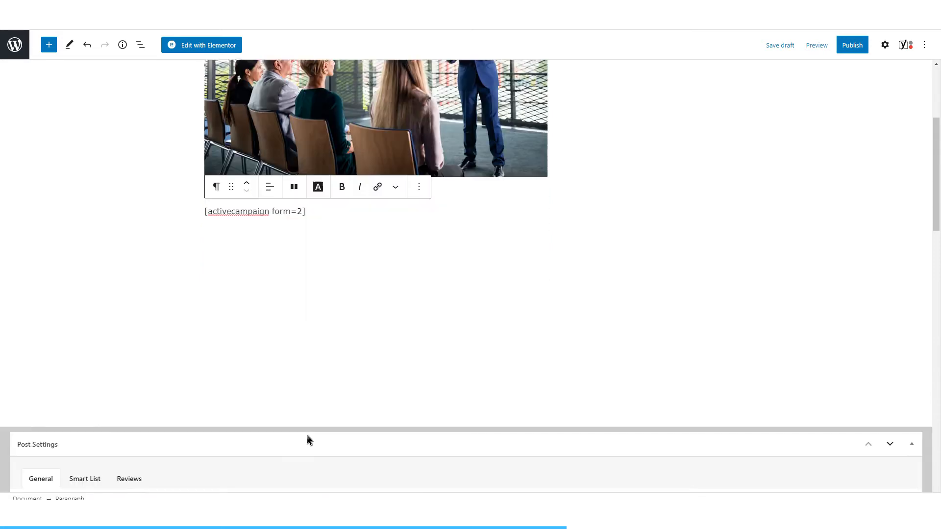
Step: Preview the post with the form shortcode in a new tab
scroll(308, 435, "down", 2)
scroll(312, 428, "up", 4)
left_click(817, 46)
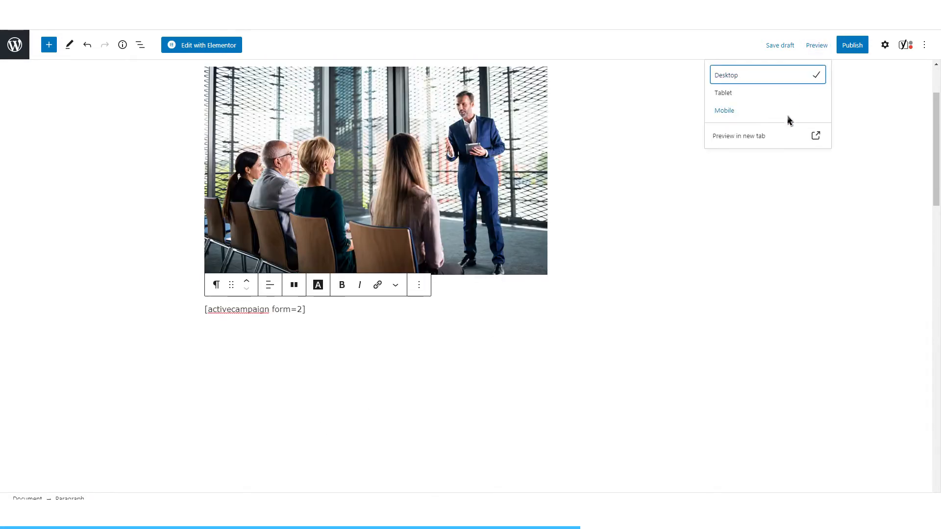
left_click(773, 138)
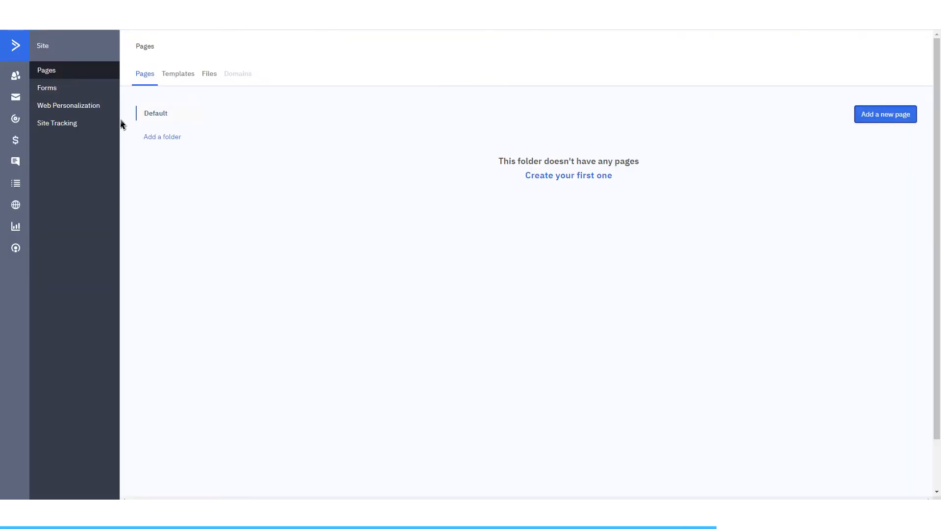
Step: Open the email marketing lead-magnet form in ActiveCampaign's site forms and go to its integration page for the embed code
left_click(51, 91)
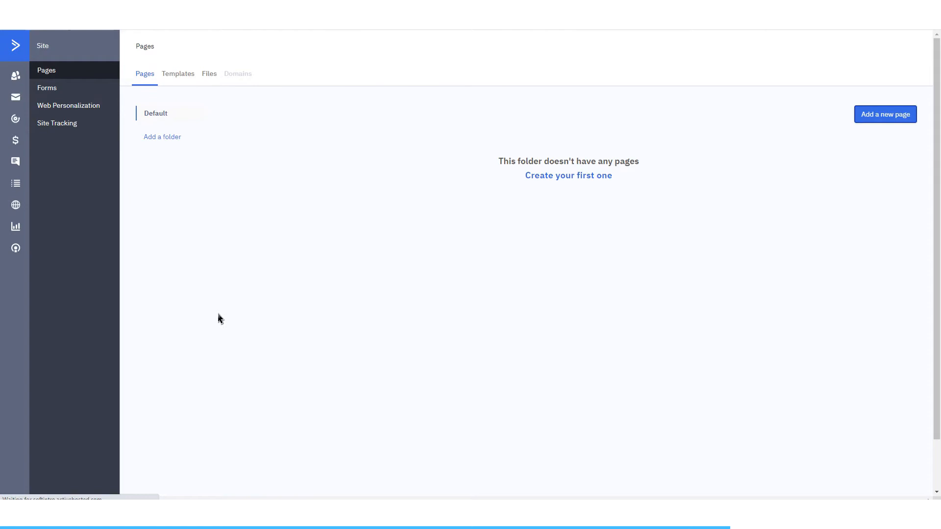
left_click(289, 194)
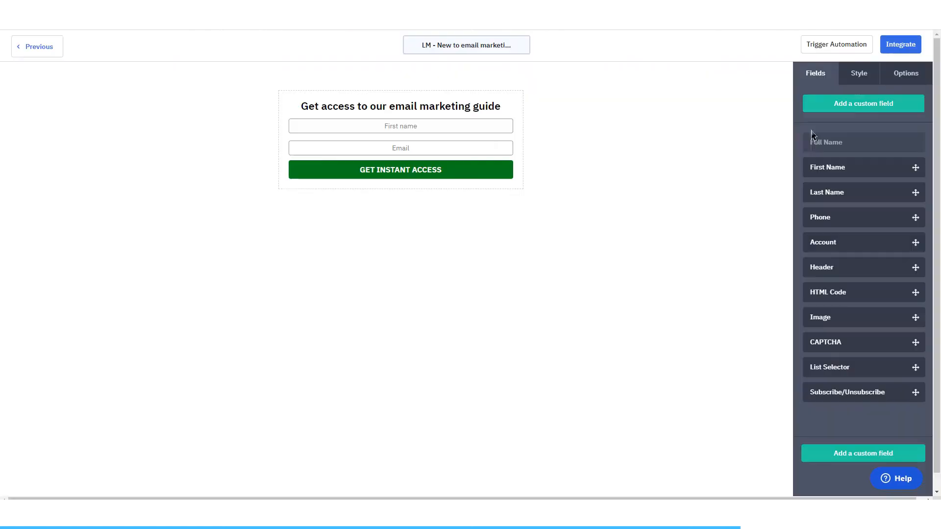
left_click(925, 45)
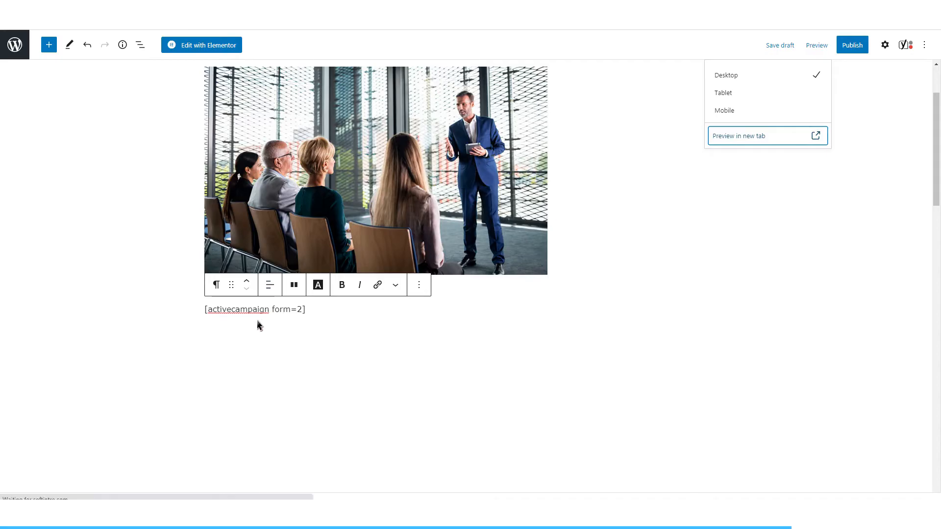
Step: Remove the ActiveCampaign shortcode block below the image in the WordPress post
left_click(301, 313)
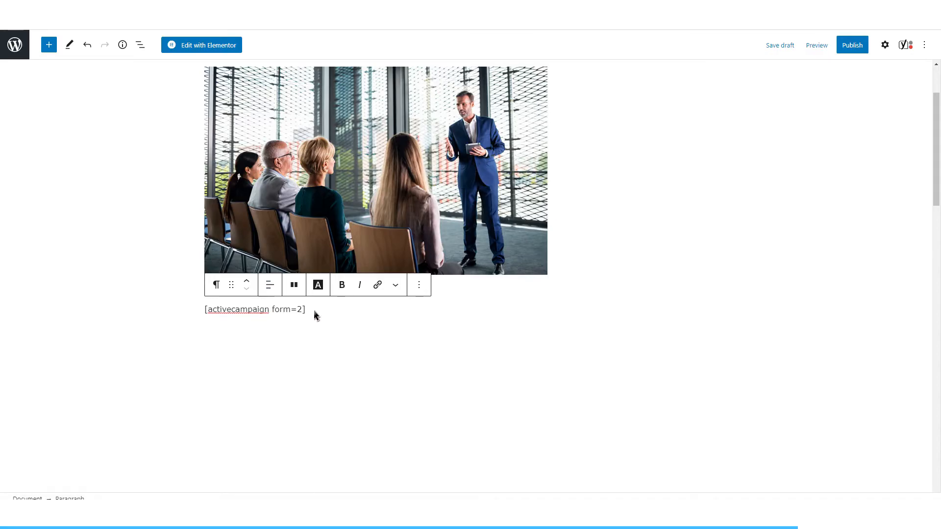
left_click(418, 284)
left_click(431, 251)
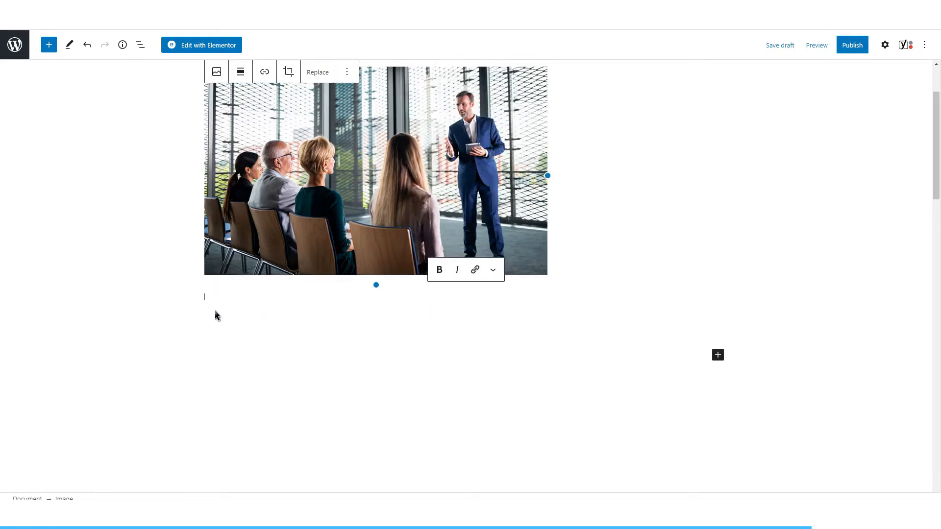
Step: Insert a Custom HTML block below the post's image and paste the form's embed code into it
left_click(49, 45)
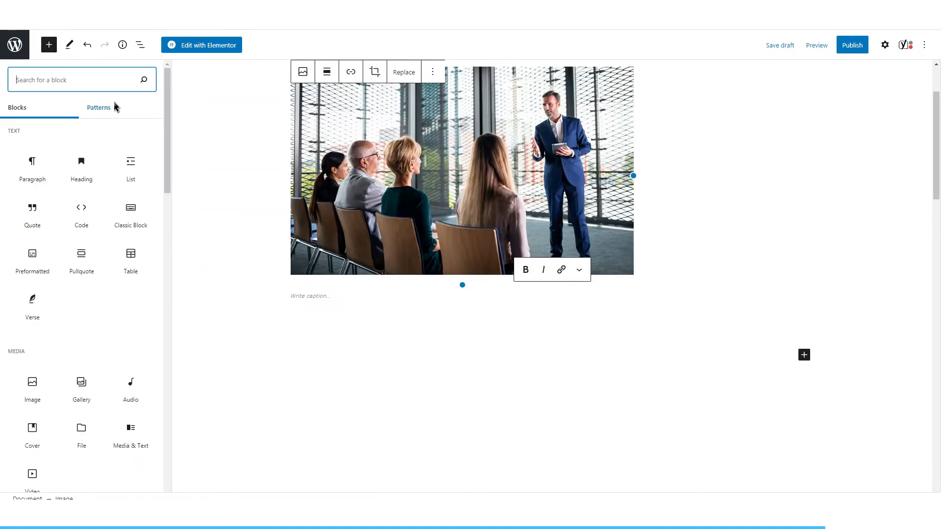
type("html")
left_click(51, 184)
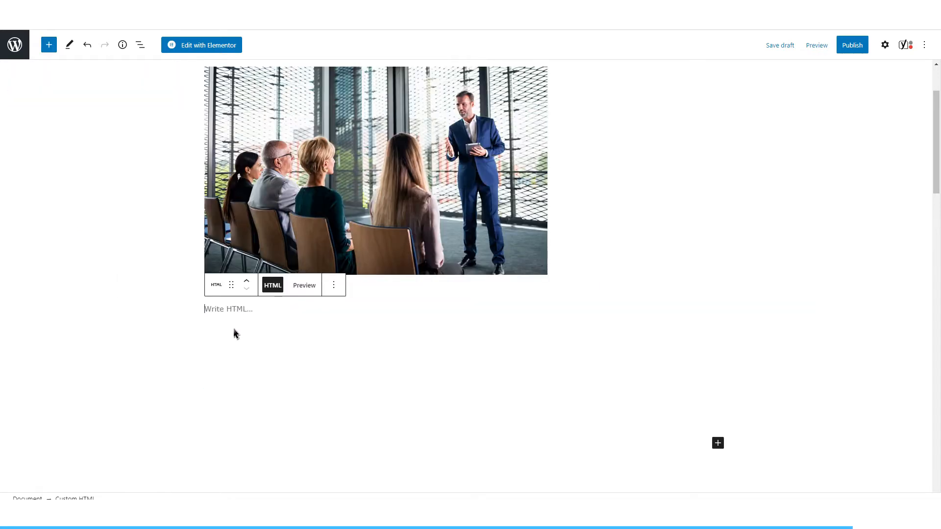
type("<div class=\"_form_2\"></div><script src=\"https://softintro.activehosted.com/f/embed.php?id=2\" type=\"text/javascript\" charset=\"utf-8\"></script>")
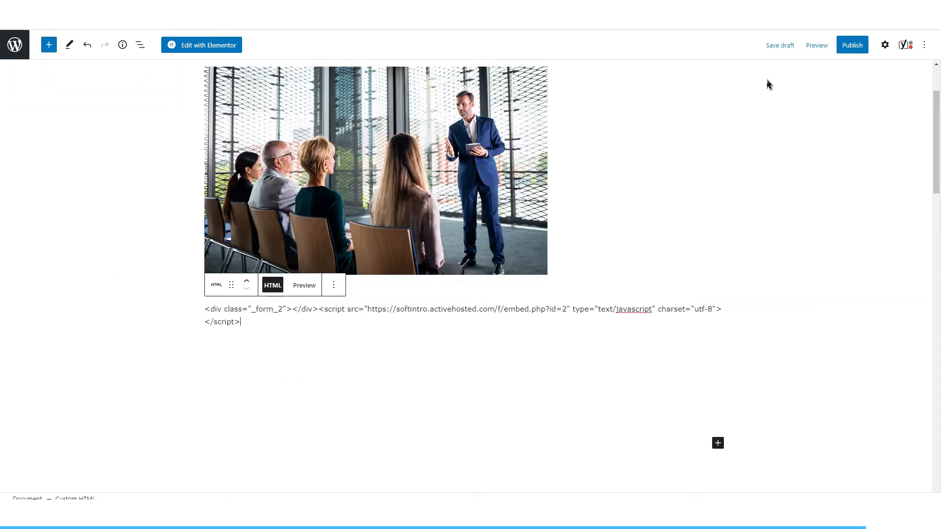
Step: Preview the post in a new tab and examine how the embedded form looks below the image
left_click(817, 45)
left_click(730, 135)
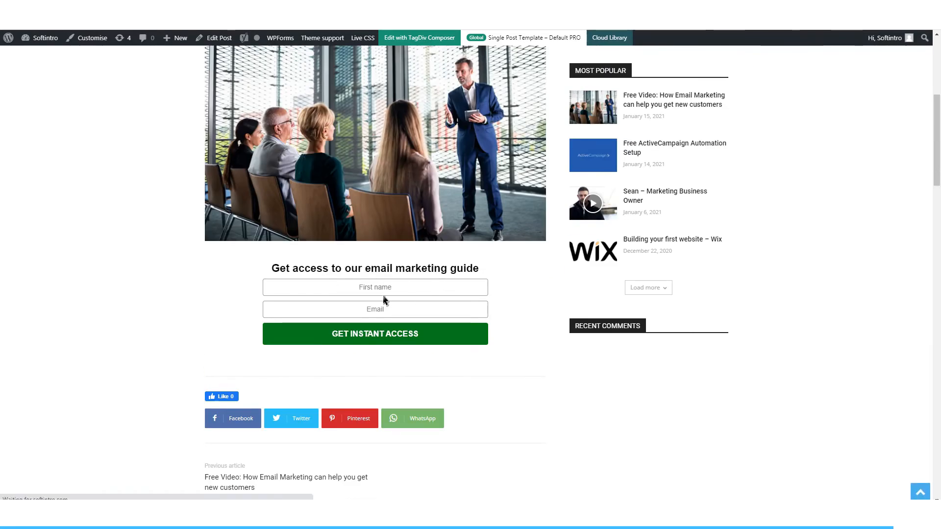
scroll(345, 319, "up", 2)
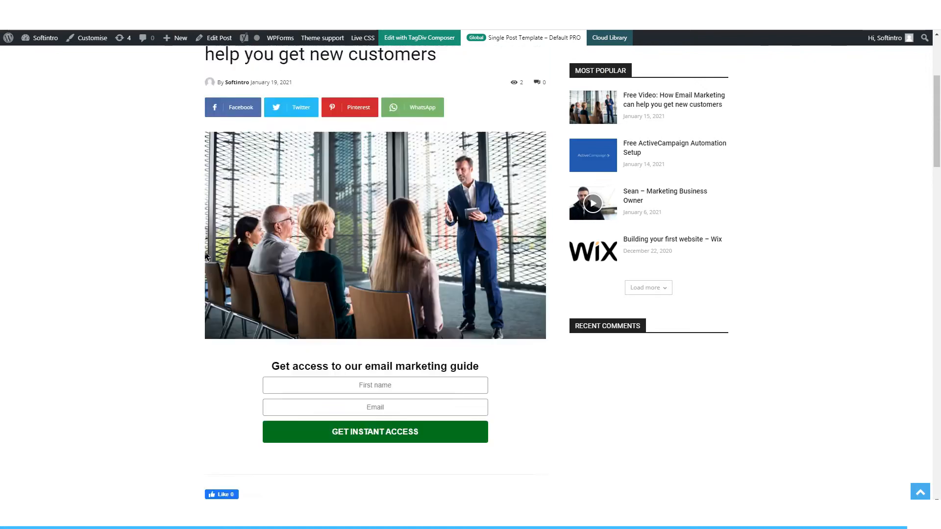
scroll(204, 259, "down", 2)
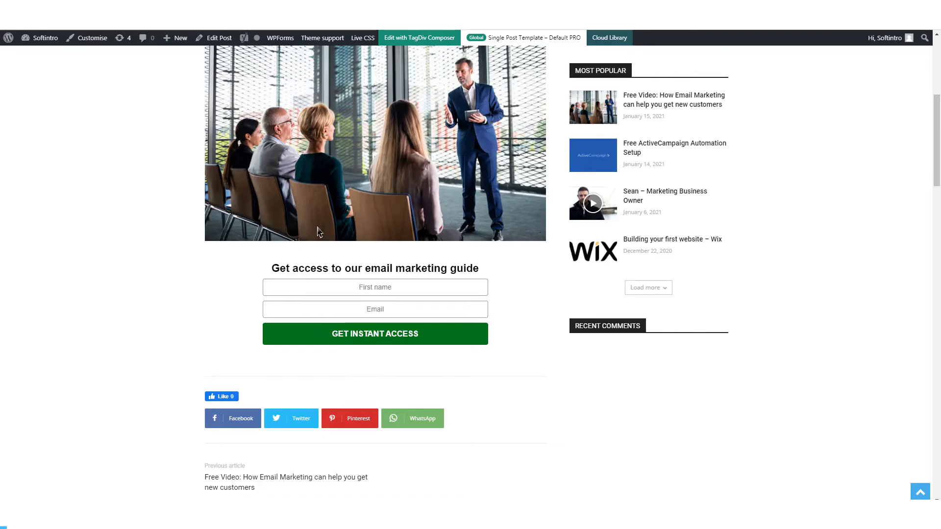
Step: Set the template of the page "How to find new customers with email marketing" to Elementor Canvas and save the draft
scroll(300, 247, "up", 2)
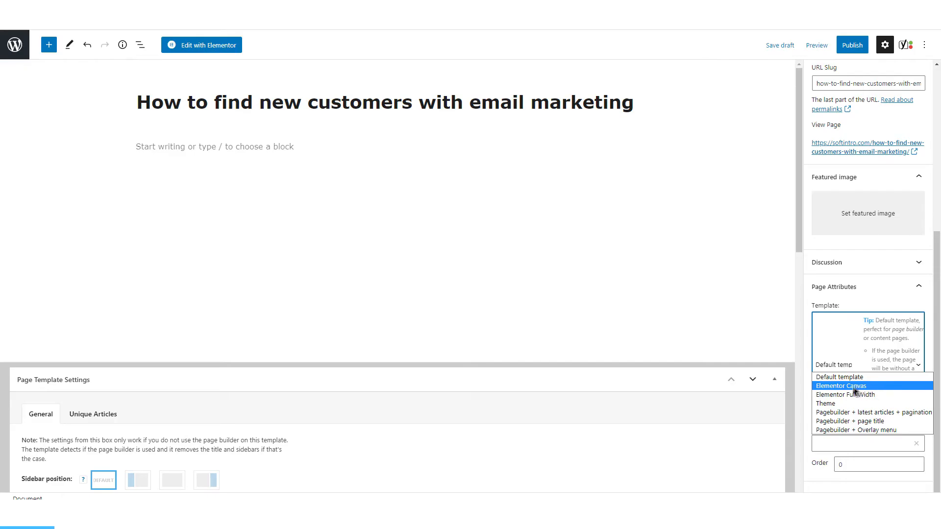
left_click(847, 395)
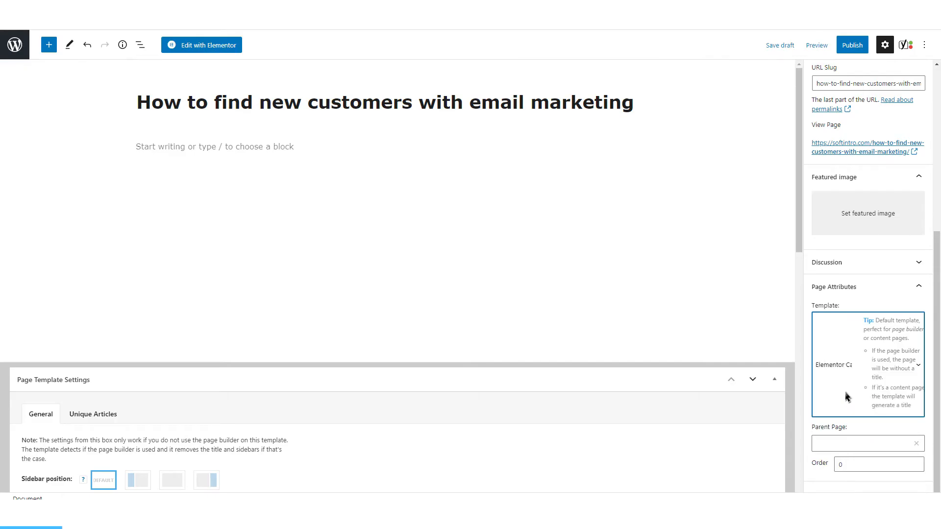
left_click(833, 365)
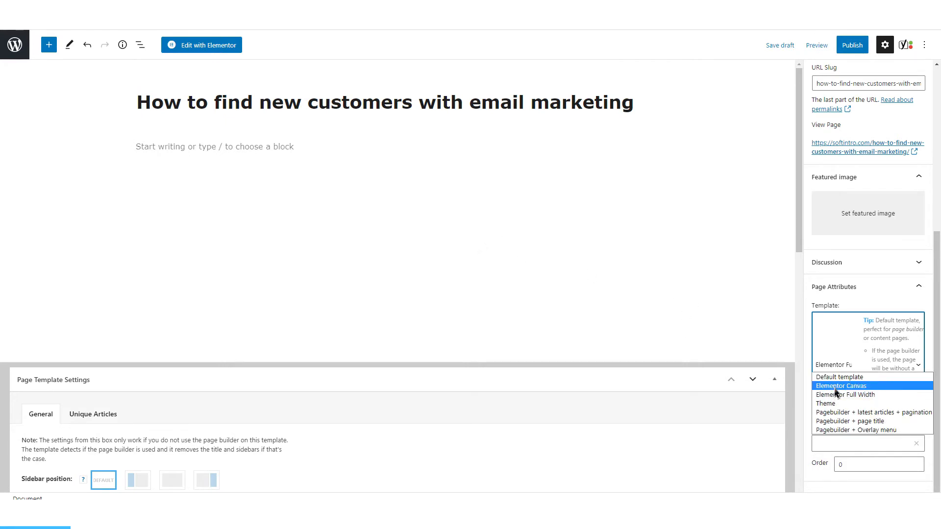
left_click(833, 386)
left_click(780, 45)
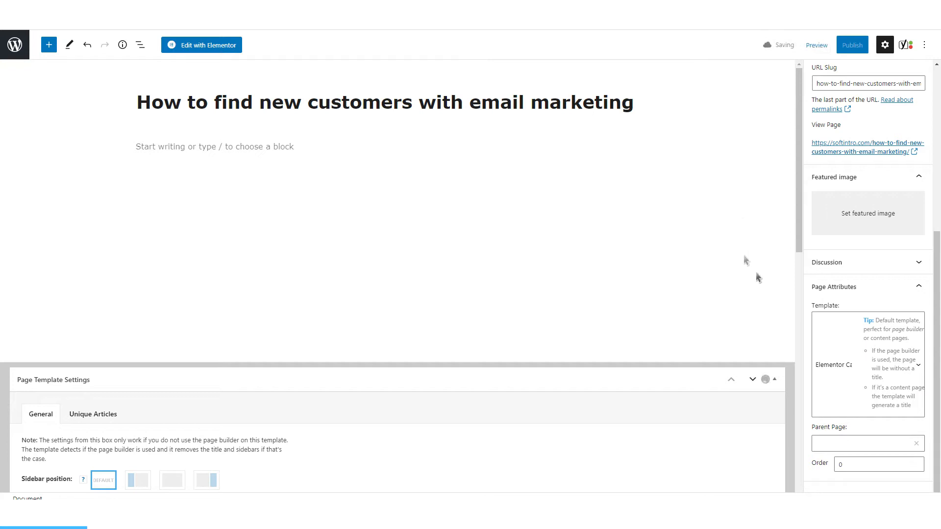
Step: Edit the page with Elementor and add a new two-column section
scroll(583, 279, "down", 2)
scroll(583, 277, "up", 2)
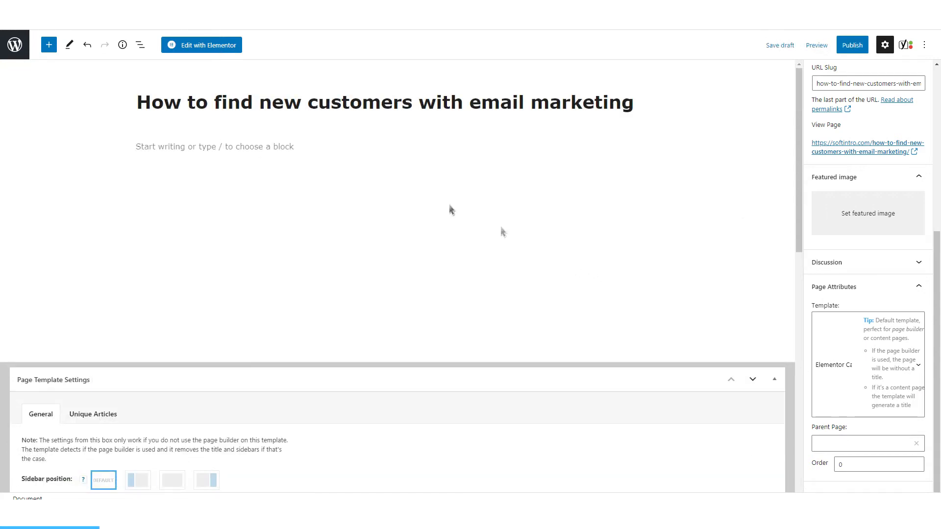
left_click(212, 49)
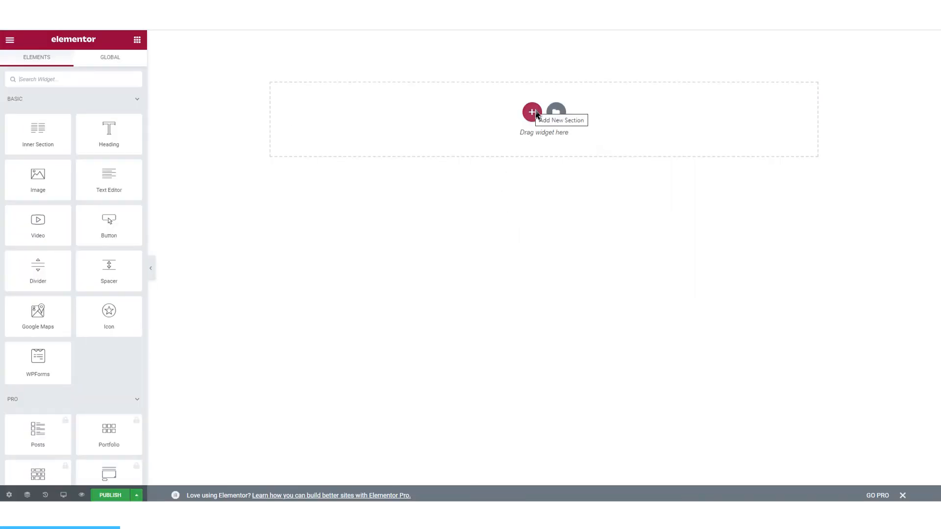
left_click(535, 114)
left_click(456, 146)
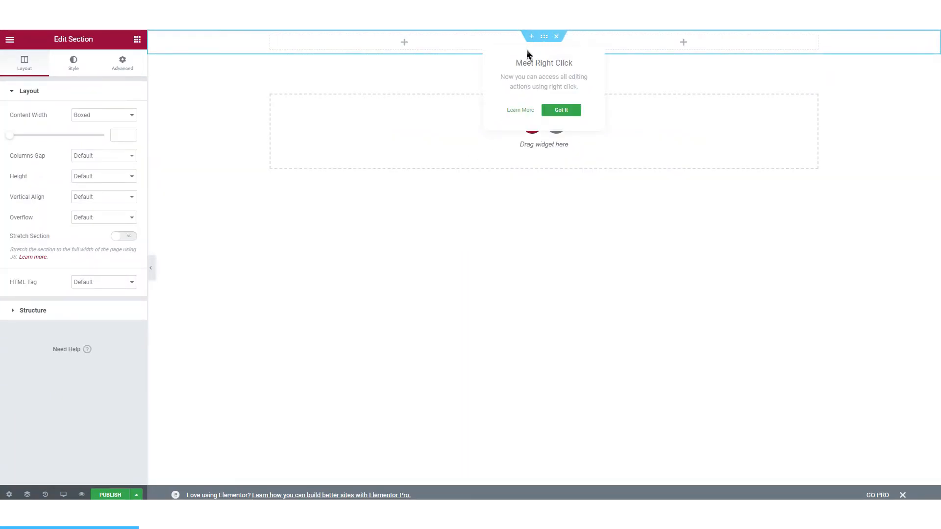
Step: Search Pixabay for "marketing" images and download the photo of a laptop on a desk at 1920×1276
left_click(108, 177)
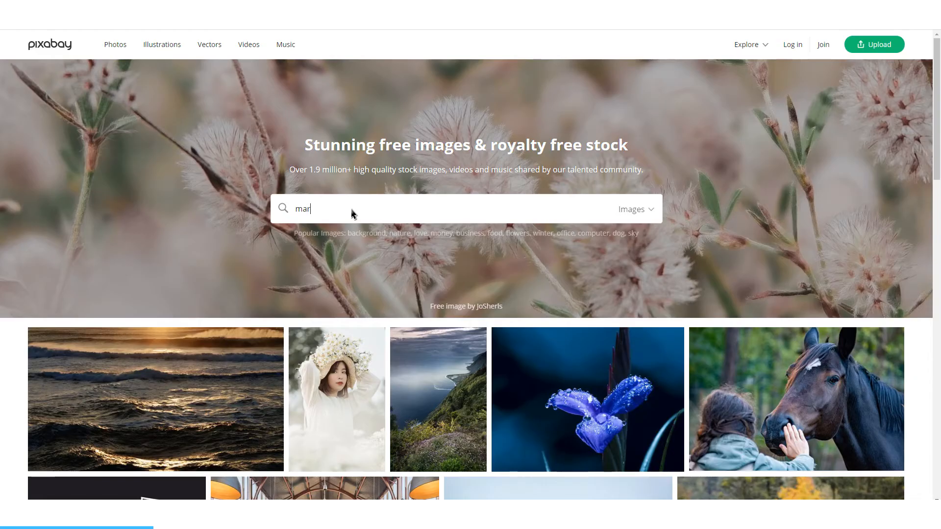
type("keting")
key("Return")
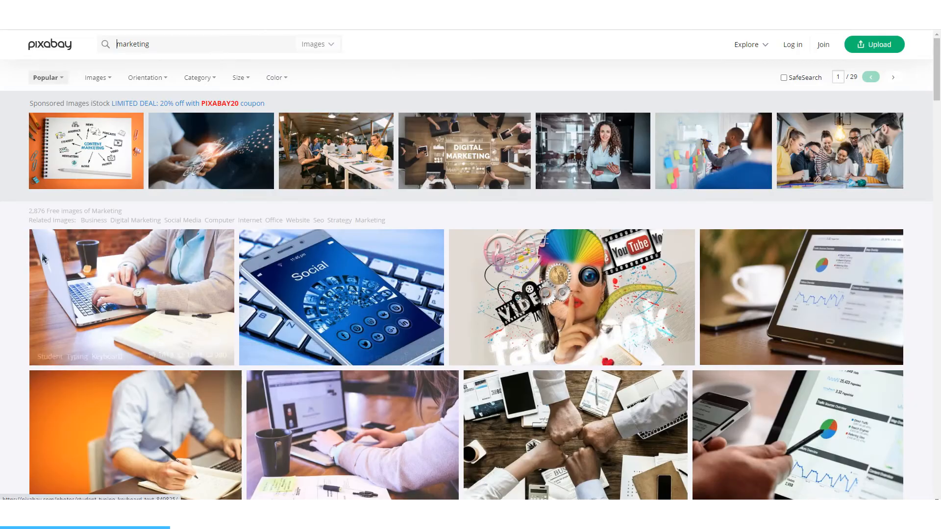
scroll(227, 288, "down", 2)
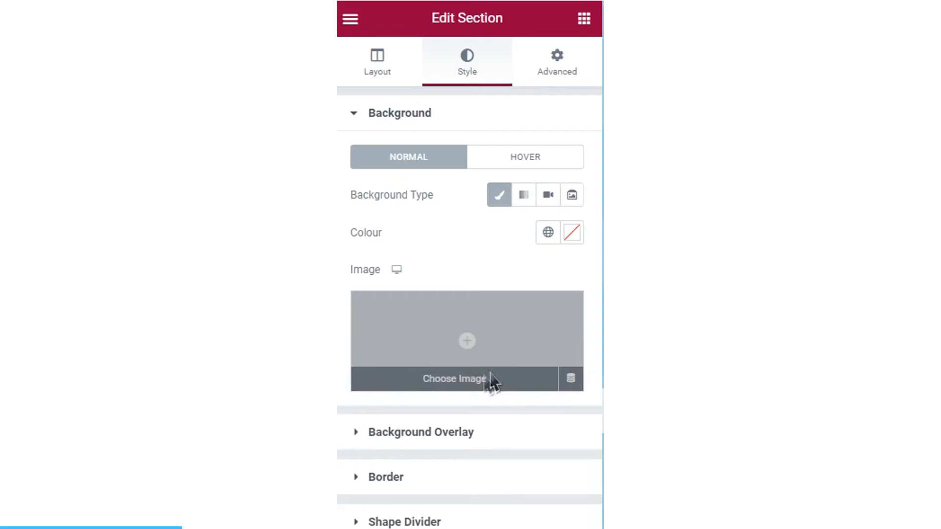
Step: Use the downloaded desk photo as the section's background image, with Centre Centre position, No-repeat, and a chosen background size
left_click(489, 382)
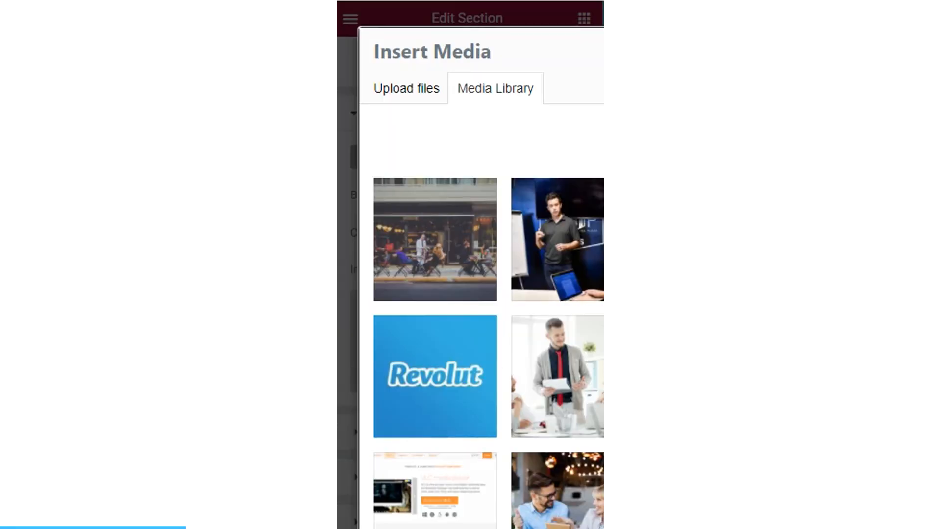
left_click(400, 96)
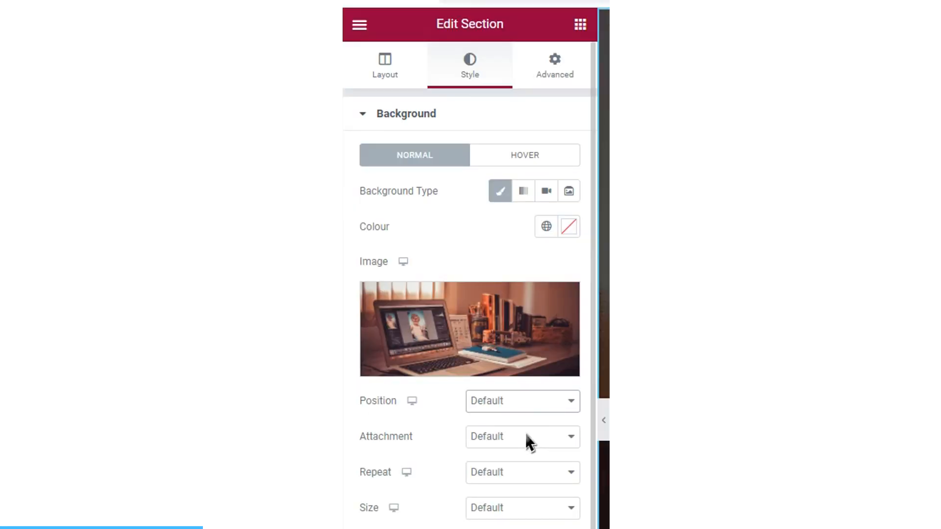
left_click(549, 401)
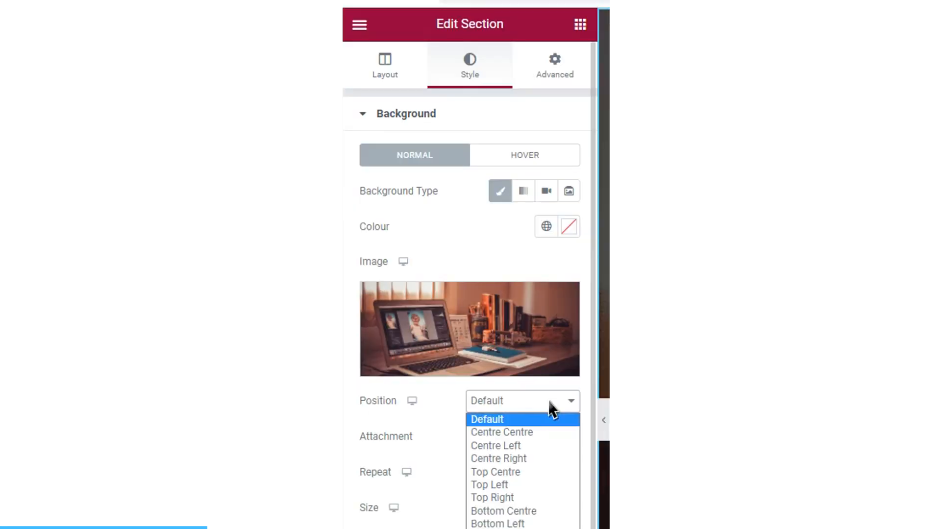
left_click(546, 434)
left_click(512, 472)
left_click(534, 505)
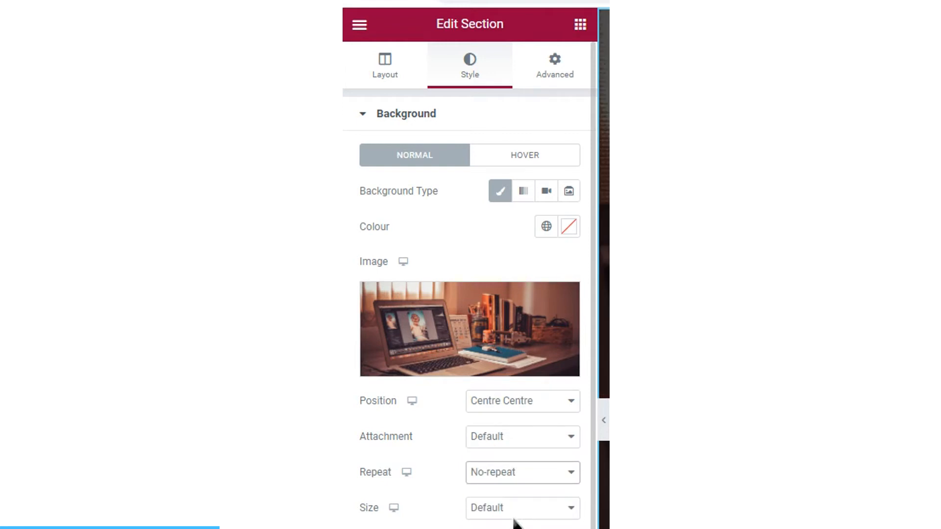
left_click(515, 515)
left_click(514, 528)
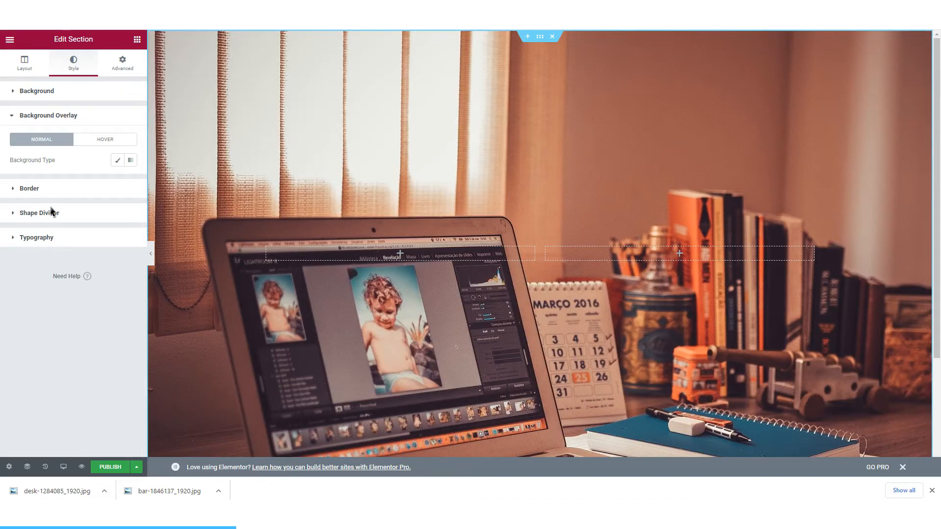
Step: Give the section a classic background overlay in black (#000000) with an opacity of 0.55
left_click(125, 163)
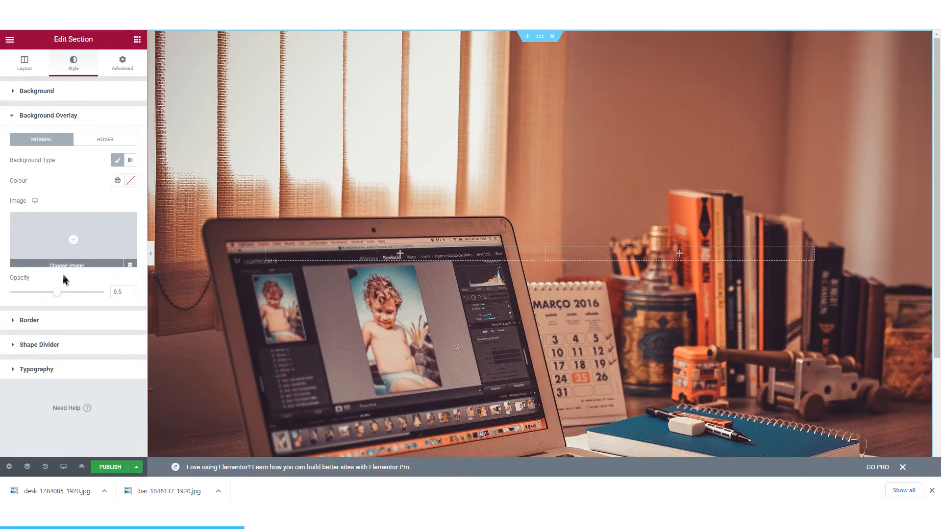
left_click(131, 182)
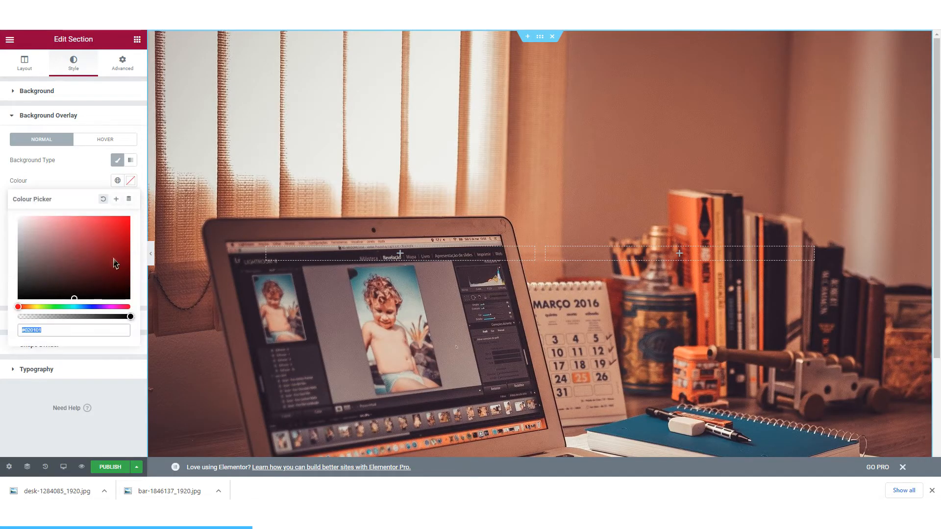
left_click_drag(74, 299, 138, 316)
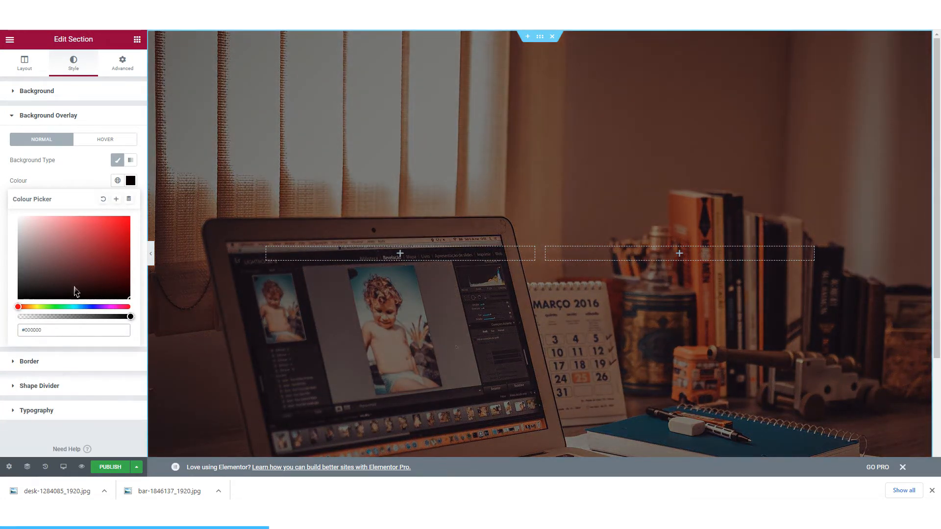
left_click(49, 331)
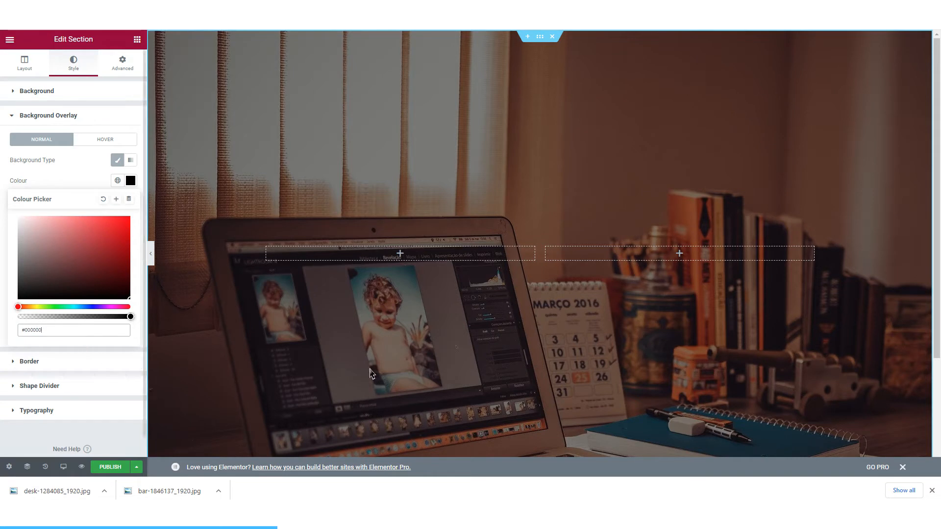
left_click(6, 236)
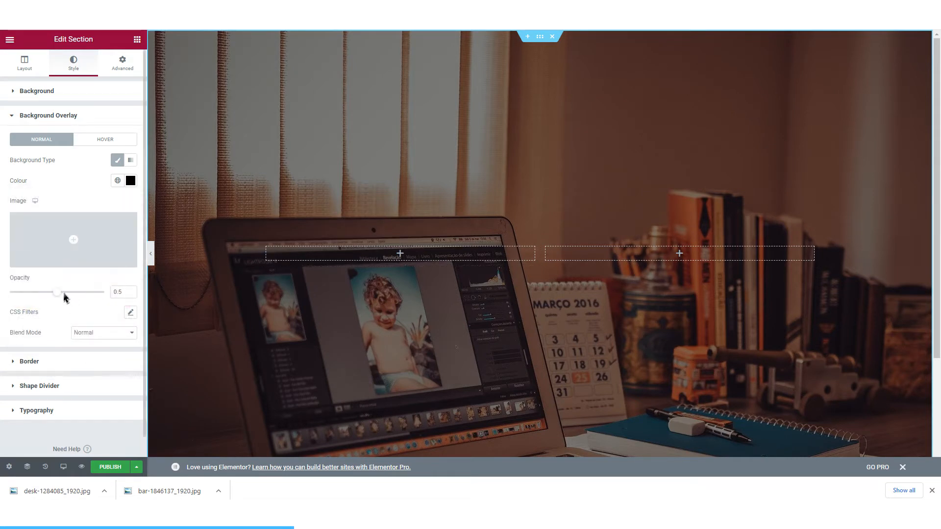
mouse_move(64, 293)
left_mouse_down()
mouse_move(54, 295)
mouse_move(67, 296)
left_mouse_up()
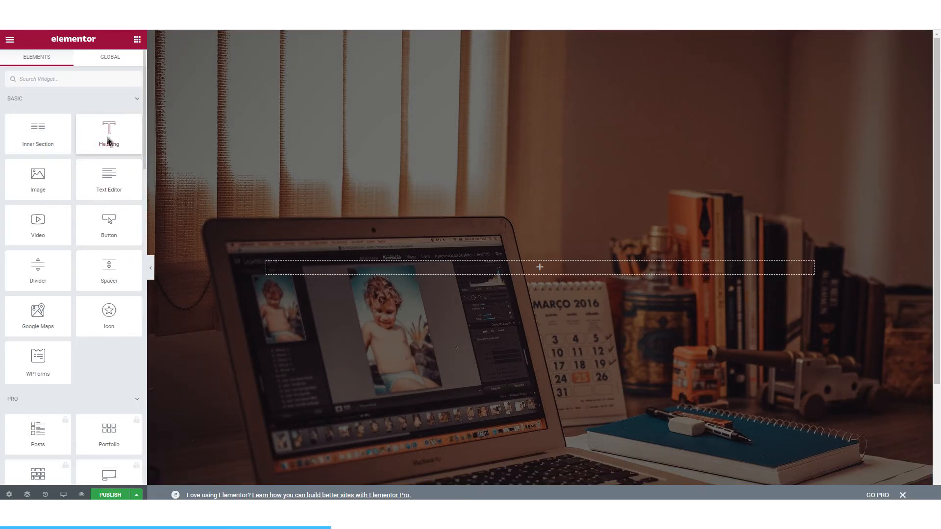
Step: Add a heading widget to the section, title it "How to get new clients with email marketing" and set its HTML tag to H1
left_click_drag(109, 140, 480, 280)
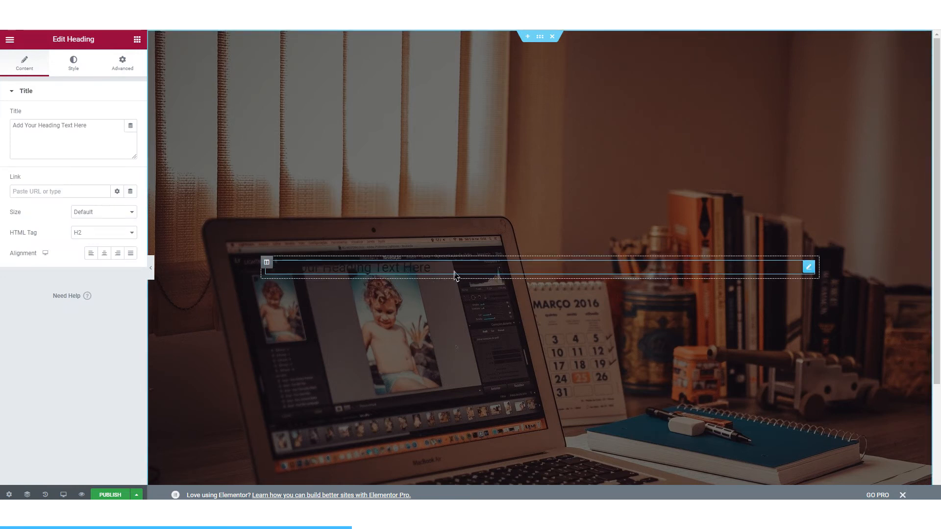
left_click_drag(436, 275, 227, 267)
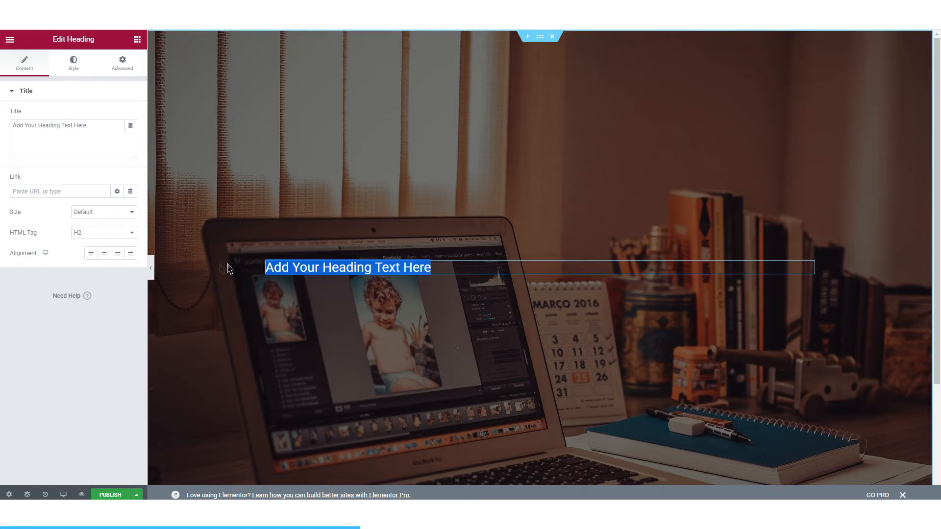
left_click_drag(95, 135, 13, 135)
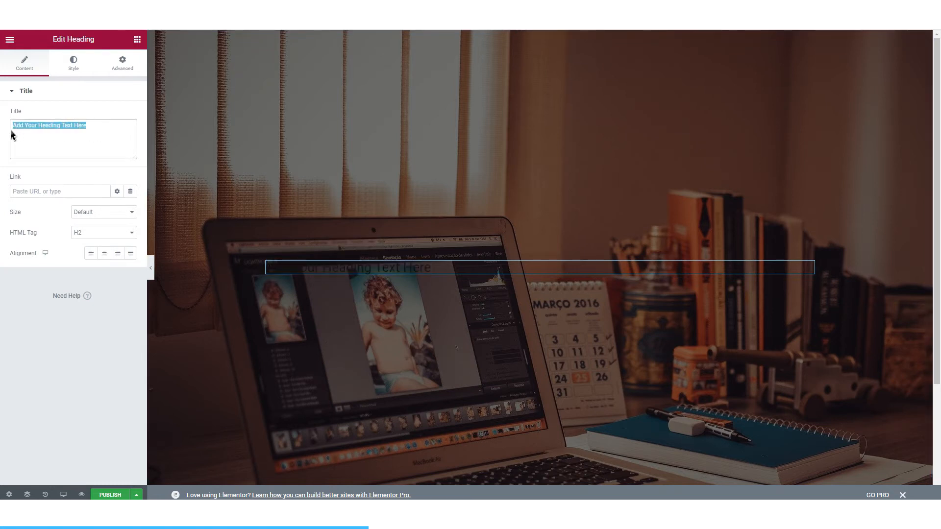
key("BackSpace")
type("How to get new client with email marketing")
left_click(102, 232)
left_click(96, 244)
Step: Set the heading's text colour to white and centre its alignment
left_click(72, 73)
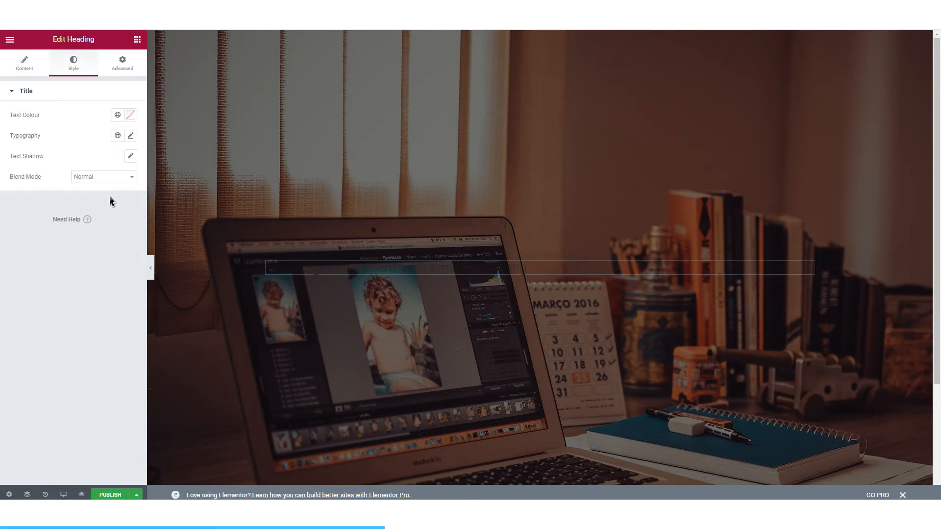
left_click(132, 115)
left_click_drag(45, 194, 11, 140)
left_click(78, 293)
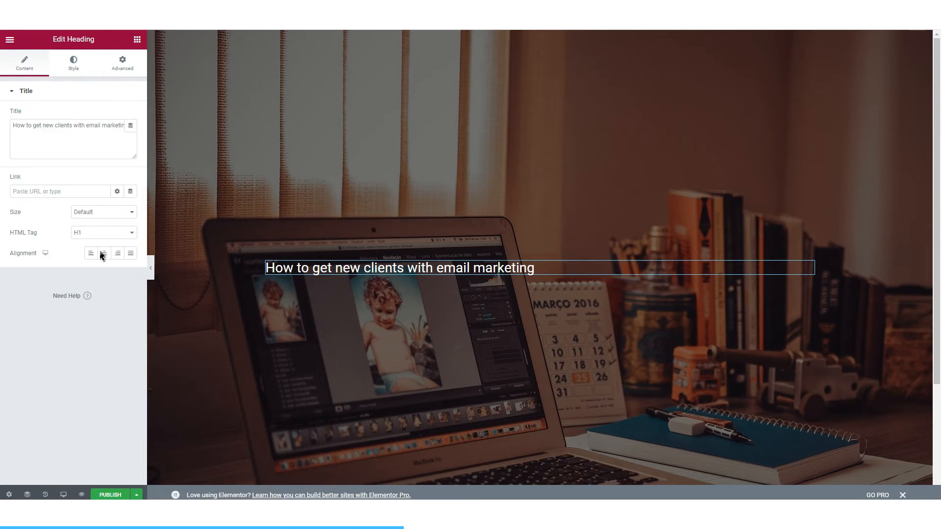
left_click(103, 253)
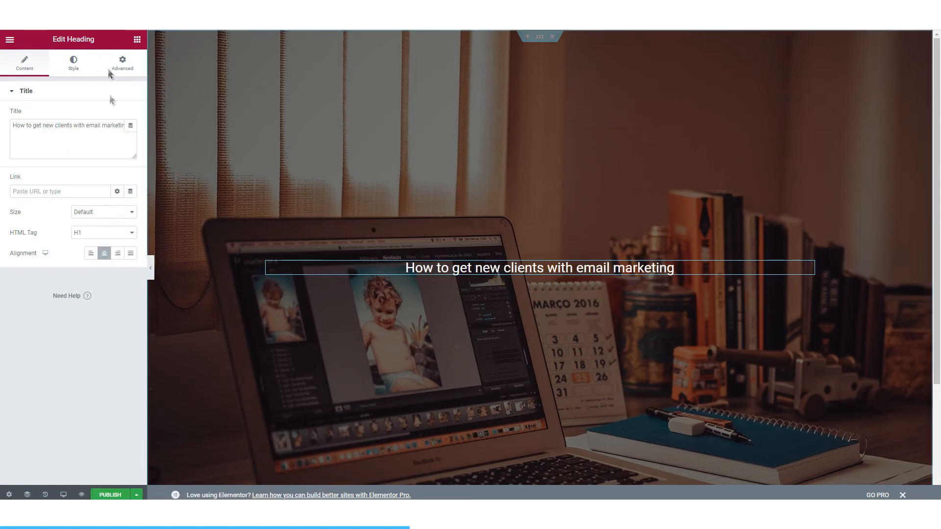
Step: Add a two-column inner section below the heading
left_click(137, 39)
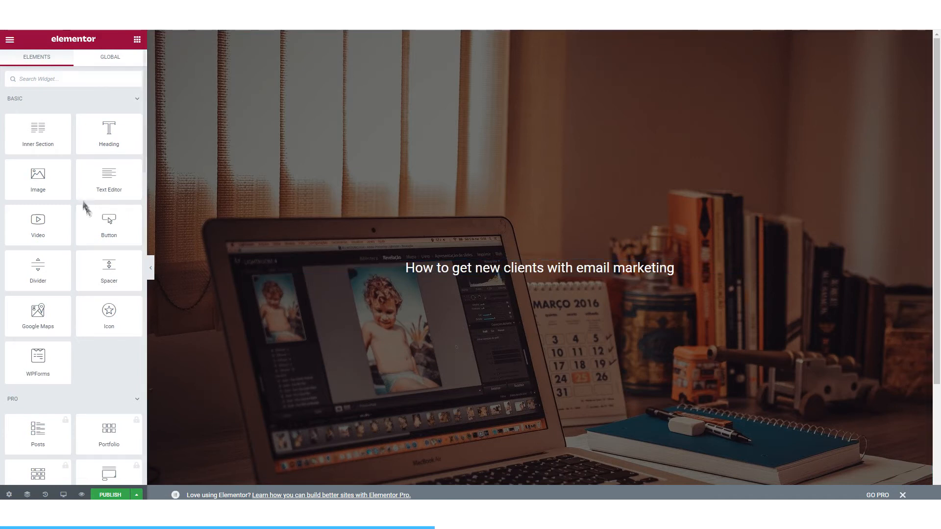
left_click_drag(49, 142, 503, 283)
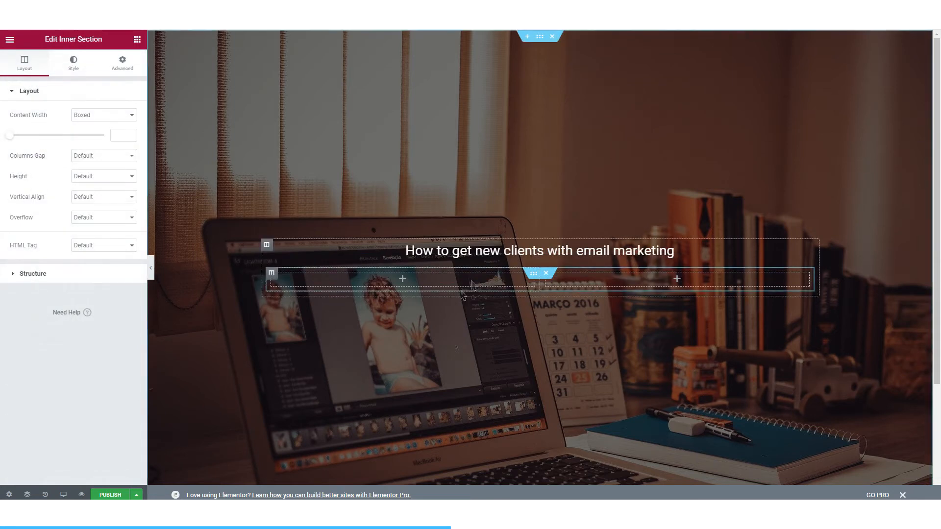
left_click(334, 283)
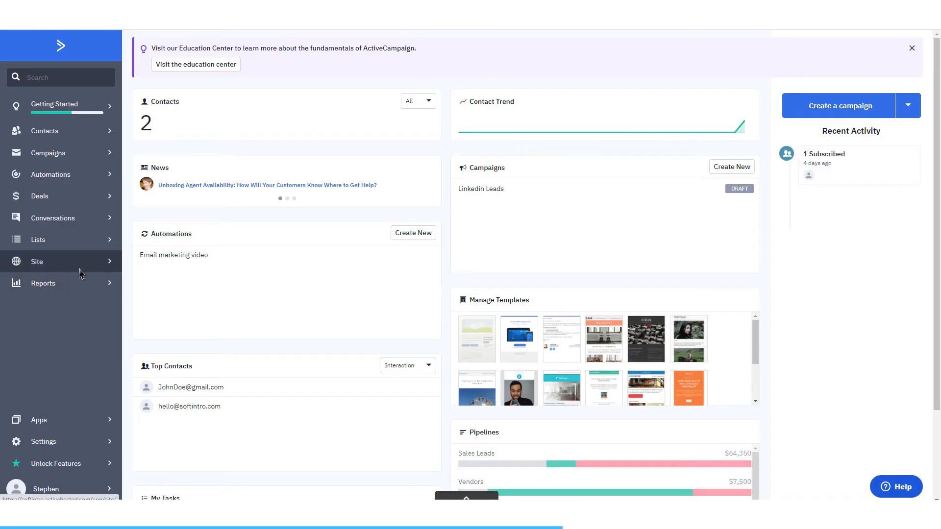
Step: Switch to ActiveCampaign and copy the integration code of the "Get access to our email marketing guide" form
left_click(81, 272)
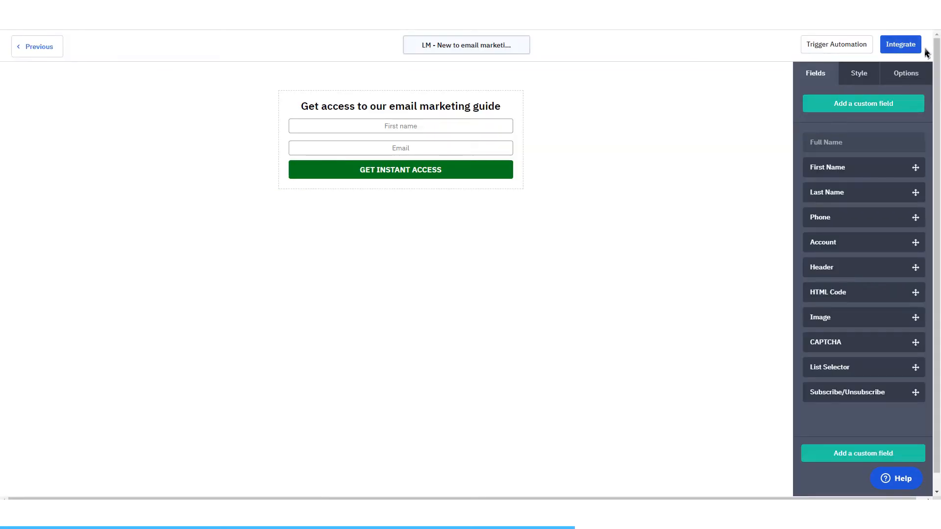
left_click(916, 46)
left_click(310, 282)
scroll(441, 319, "up", 5)
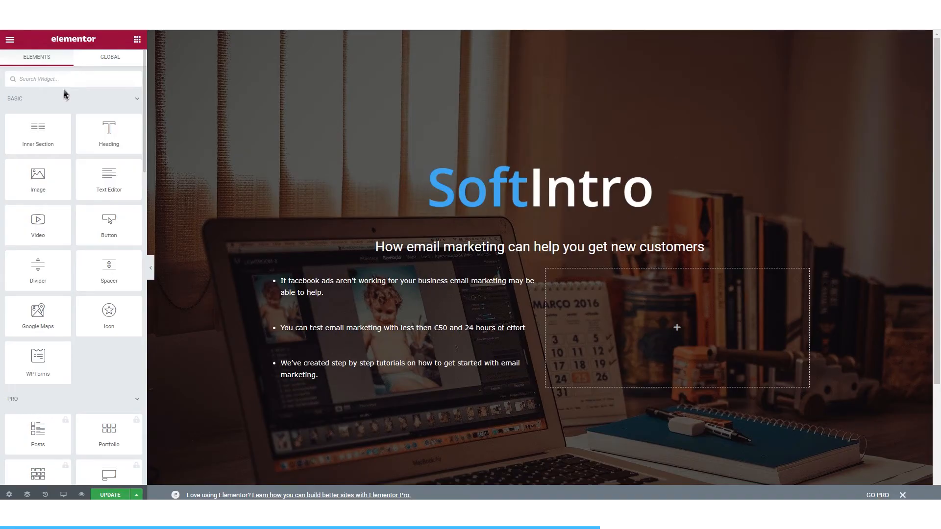
Step: Add an HTML widget to the inner section's right column, paste the form's embed code into it and update the page
type("html")
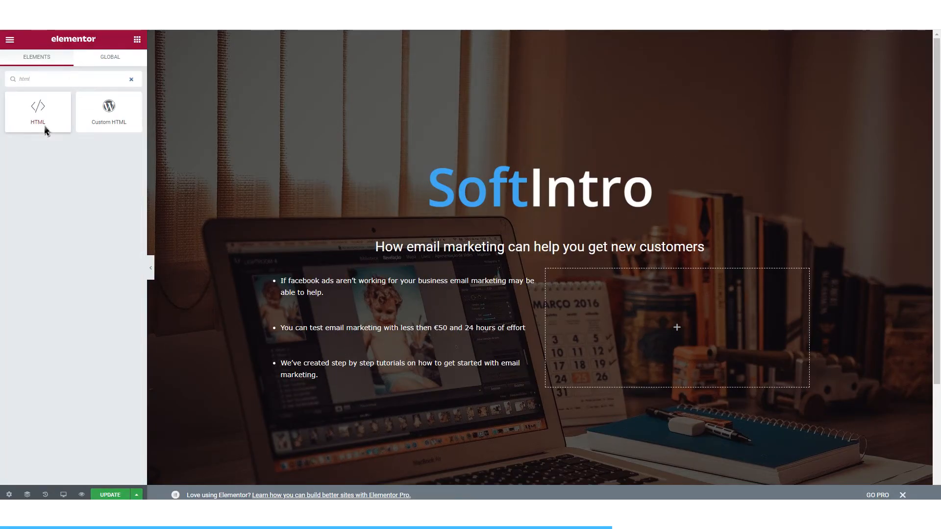
left_click_drag(37, 112, 569, 309)
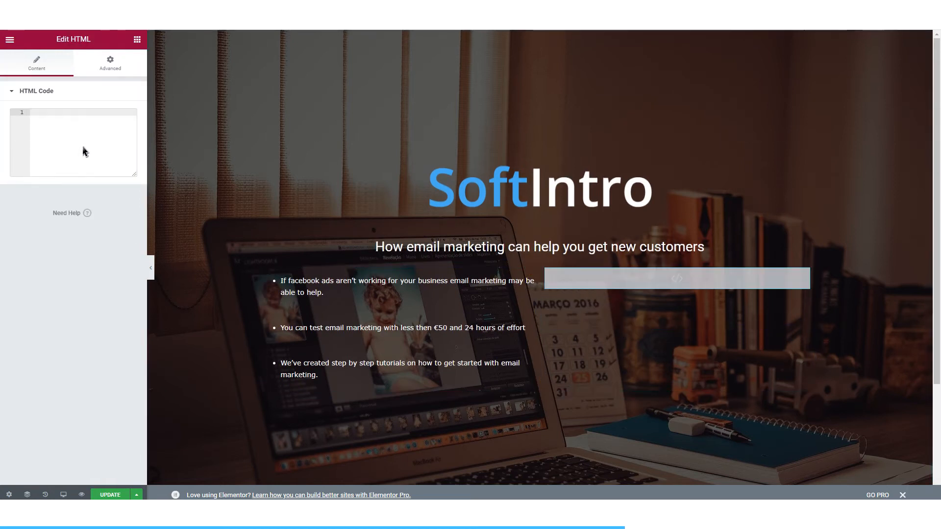
key("ctrl+v")
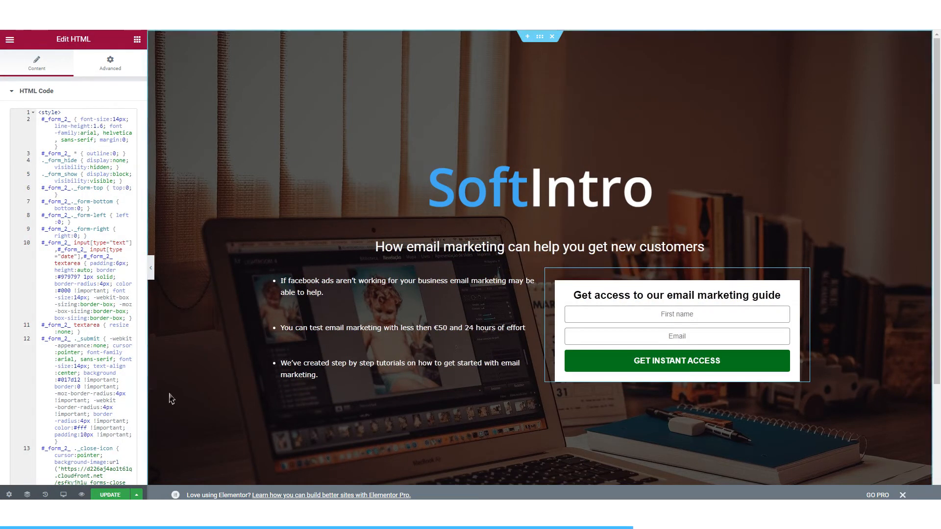
left_click(120, 496)
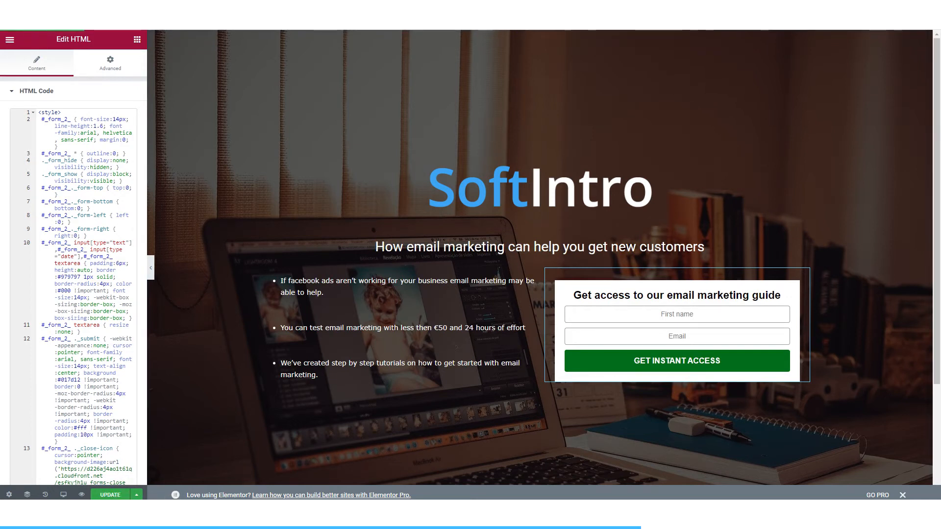
left_click(222, 510)
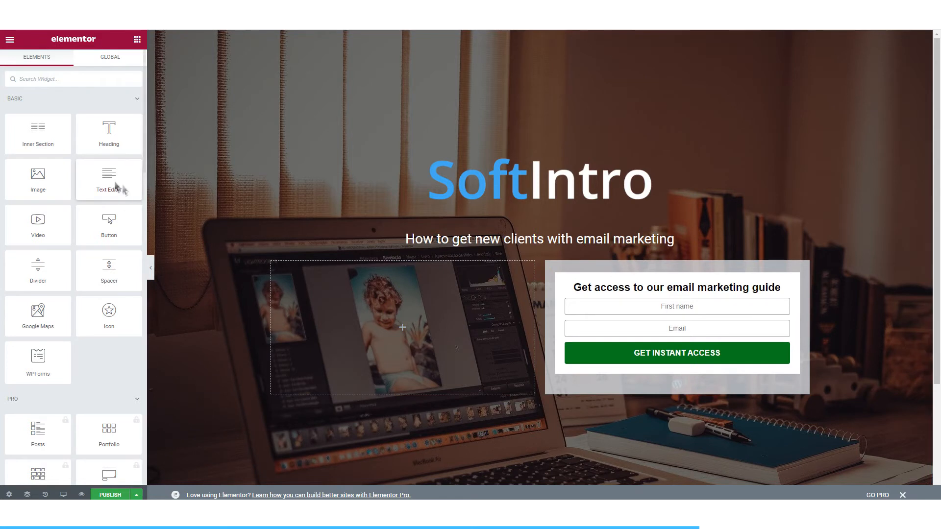
Step: Add a text editor widget to the inner section's left column and set its text colour to white
left_click_drag(114, 184, 407, 321)
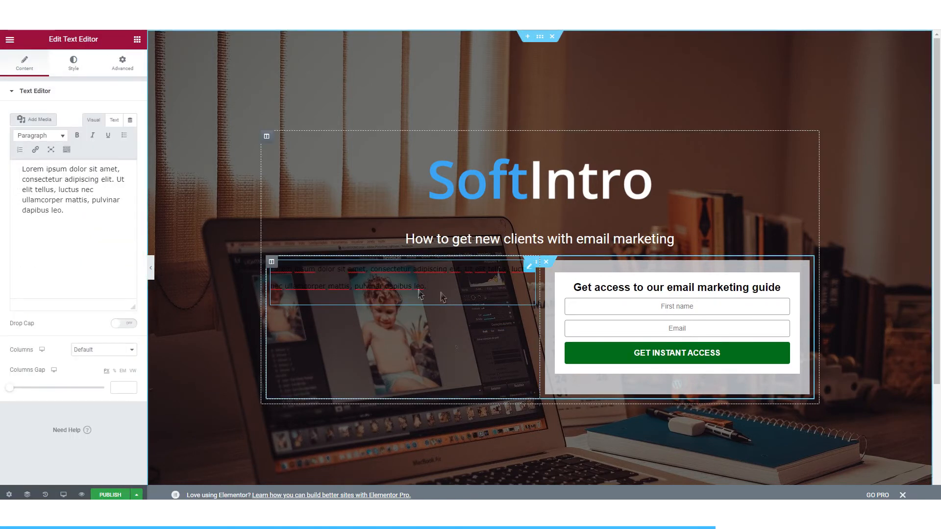
left_click_drag(443, 293, 258, 271)
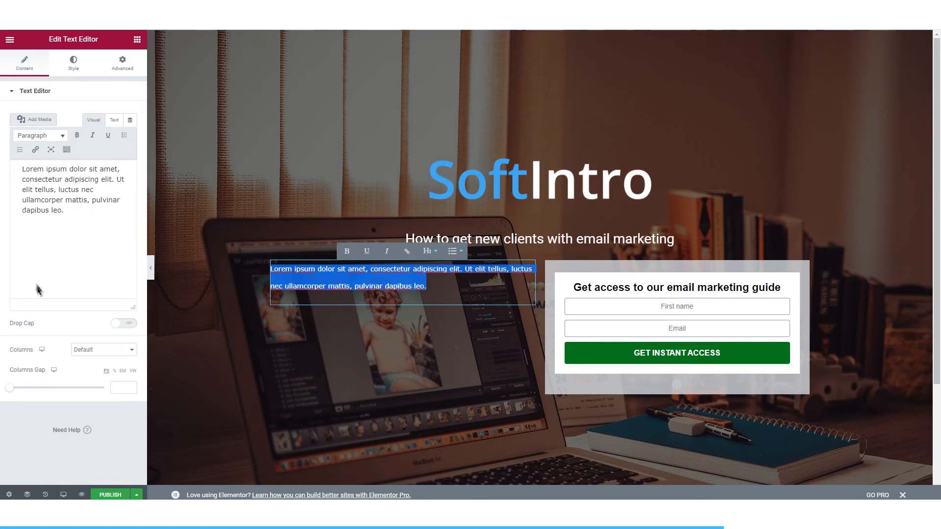
left_click(69, 66)
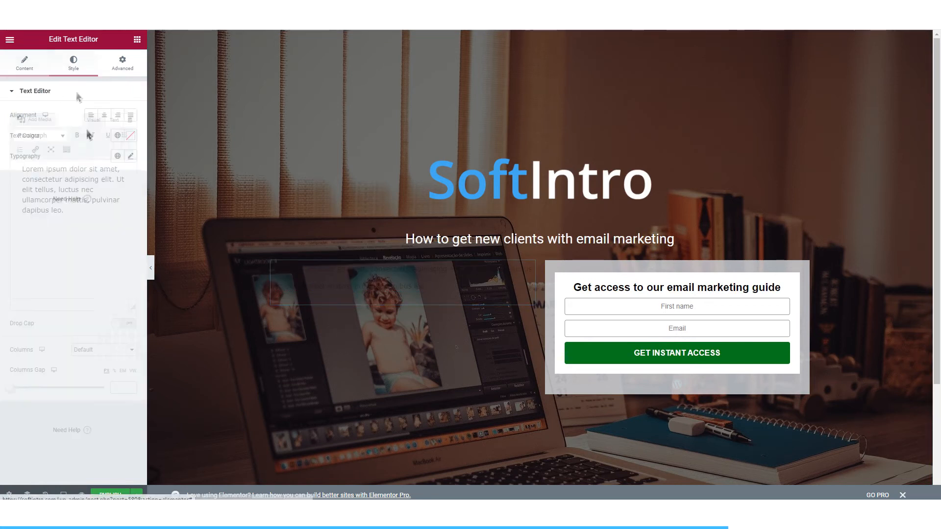
left_click(130, 137)
left_click(95, 330)
left_click(319, 281)
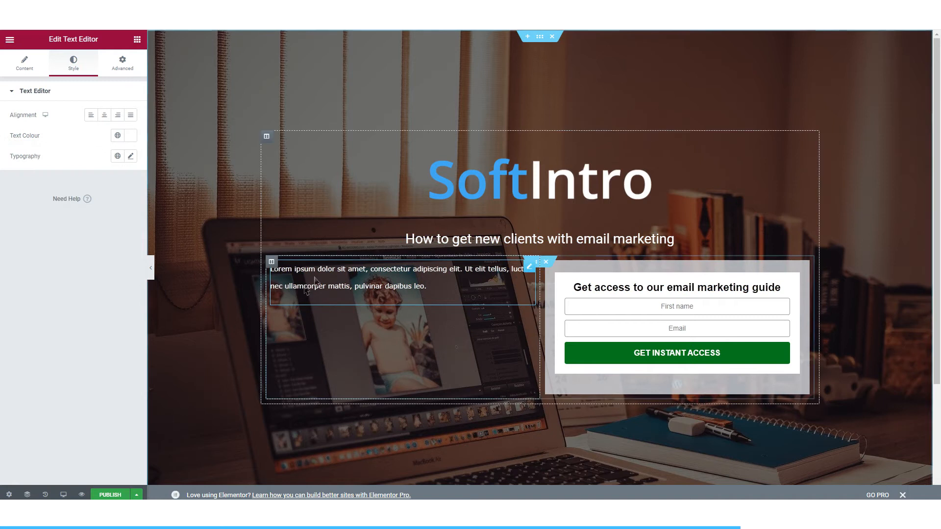
Step: Format the text editor's placeholder paragraph as a bulleted list and select its text for replacement
left_click(26, 66)
triple_click(78, 218)
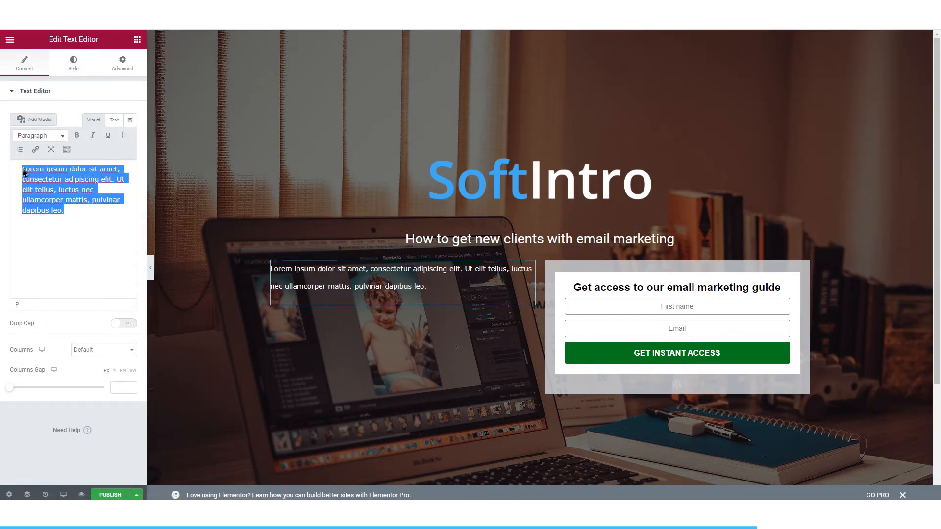
left_click(128, 139)
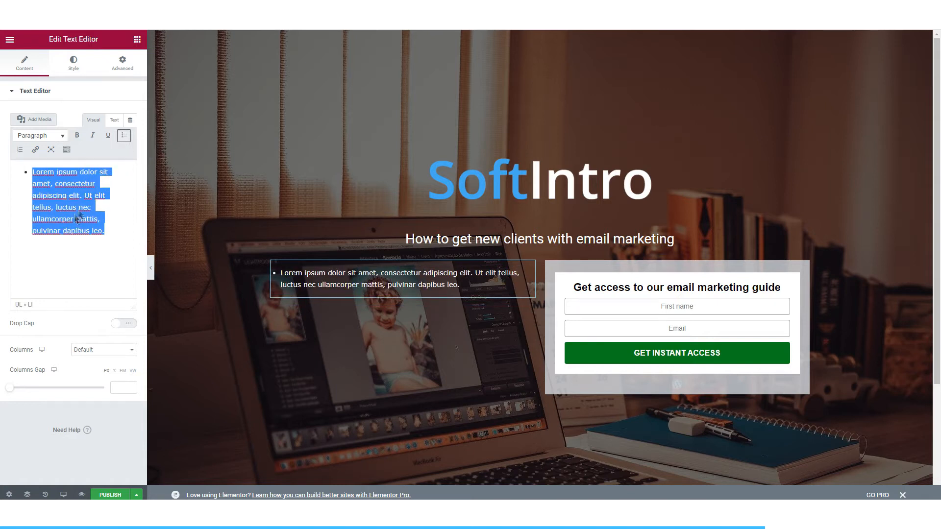
left_click(47, 225)
left_click_drag(32, 172, 103, 253)
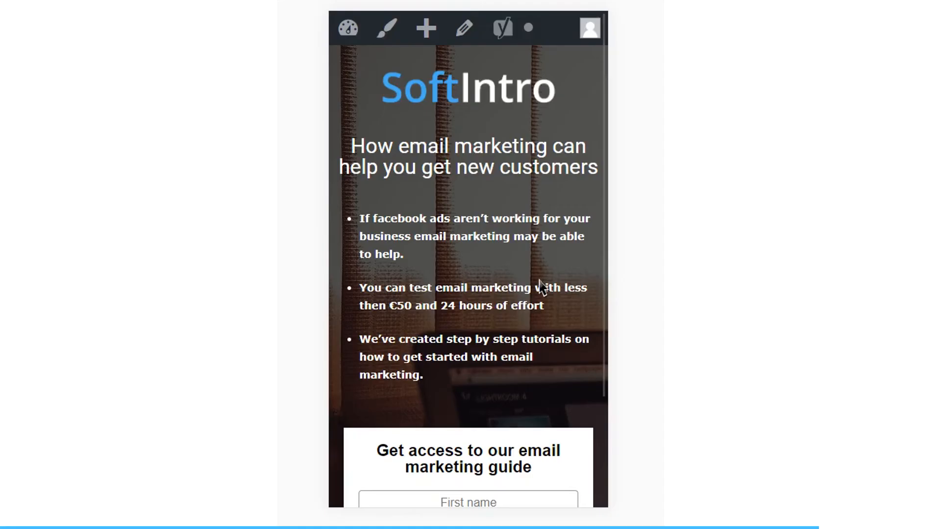
Step: Review the finished landing page's layout in the desktop and mobile views
scroll(542, 288, "down", 3)
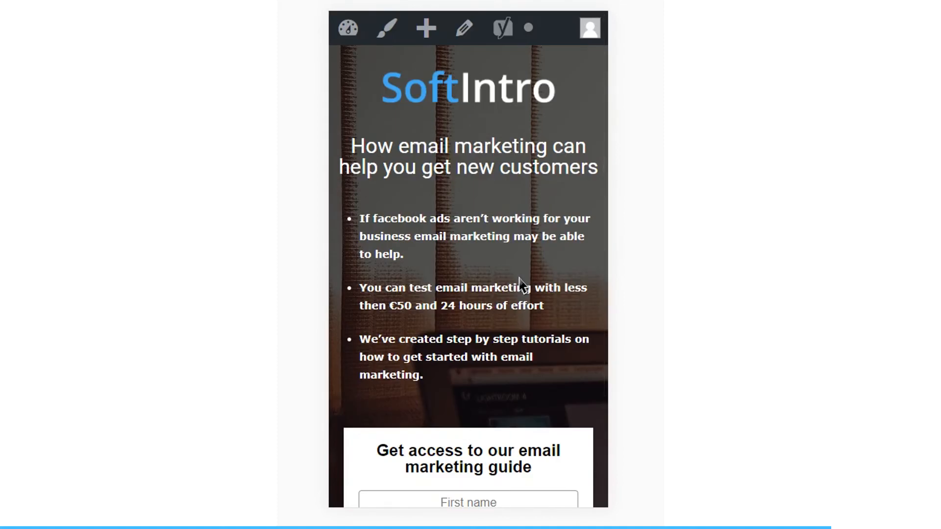
scroll(520, 283, "down", 3)
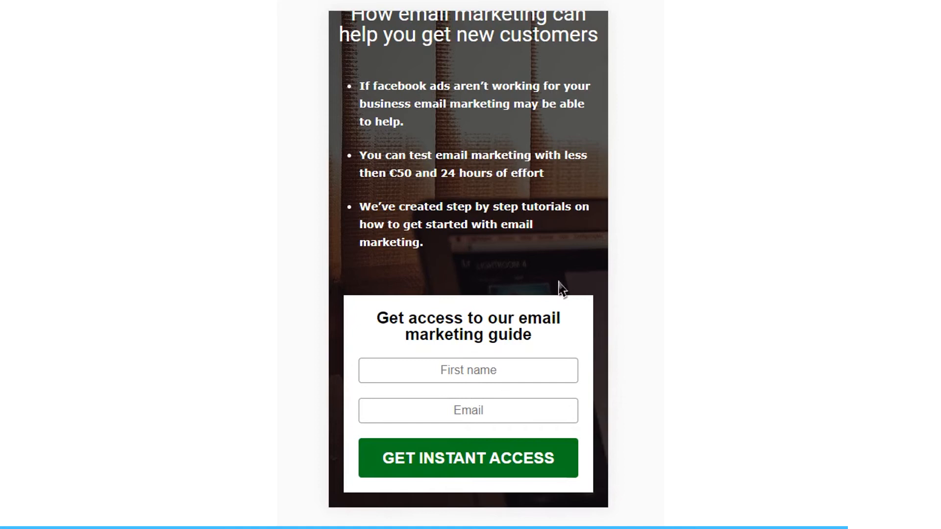
scroll(539, 296, "up", 3)
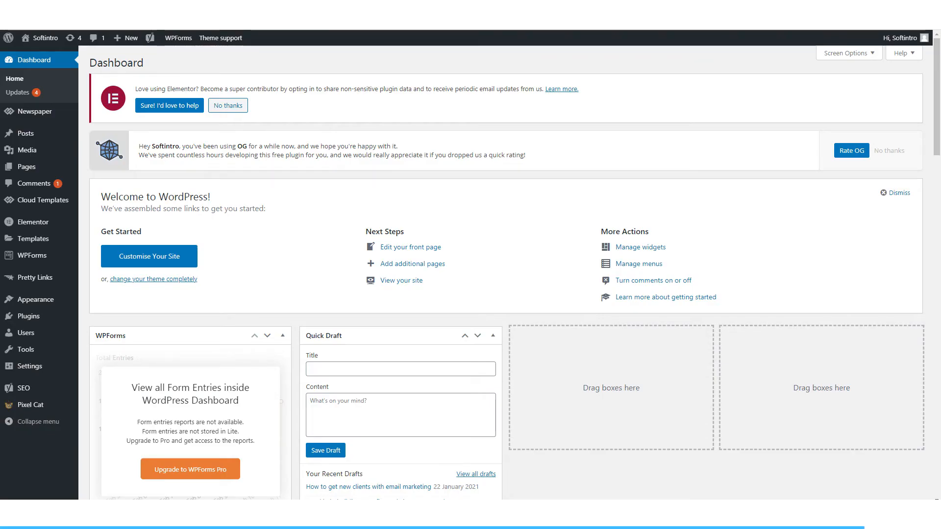
Step: Upload the lead-magnet file 3-DAY-DETOX-PACK.pdf to the WordPress media library
mouse_move(27, 150)
left_click(93, 164)
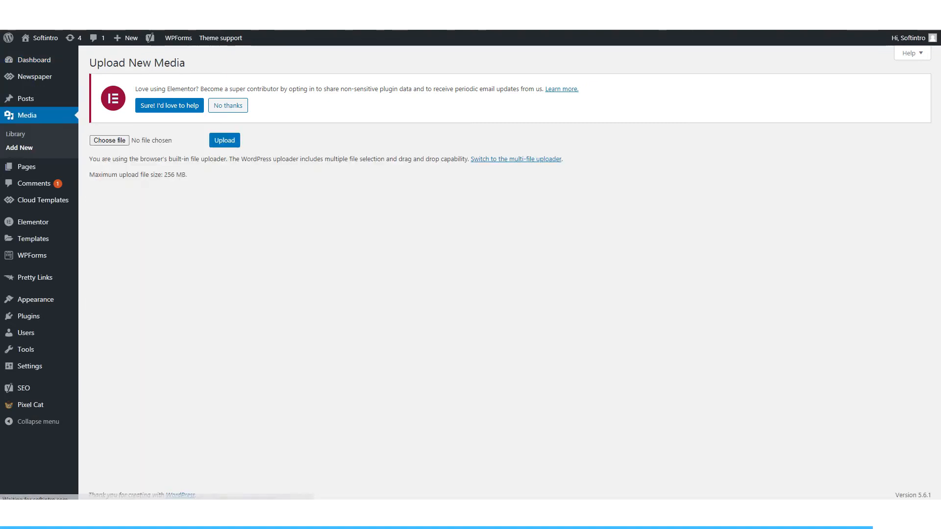
left_click(109, 141)
left_click(225, 140)
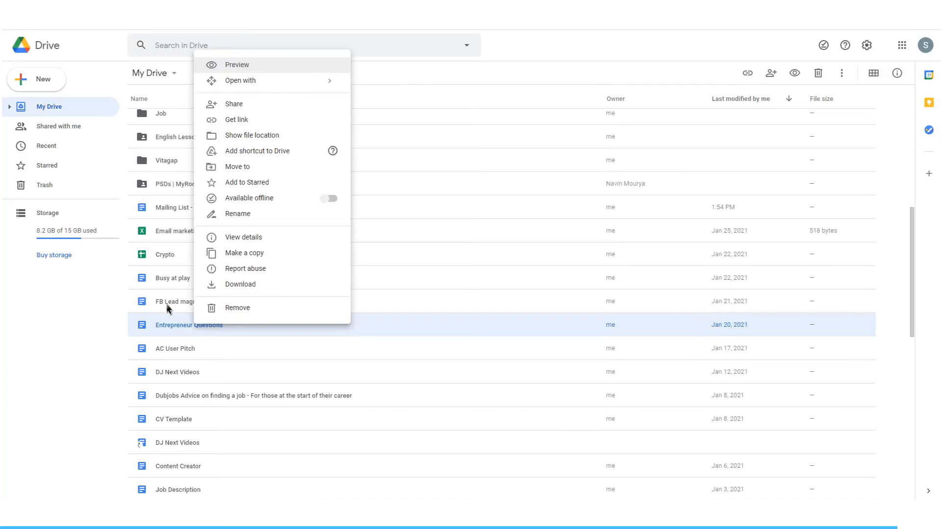
Step: Get the sharing link for the FB Lead magnet document in Google Drive and copy it
left_click(167, 307)
right_click(169, 307)
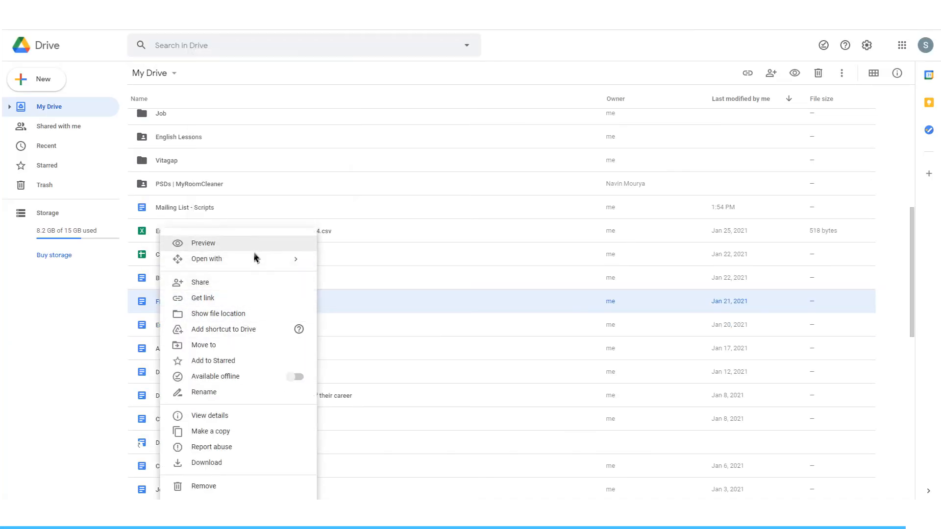
left_click(261, 300)
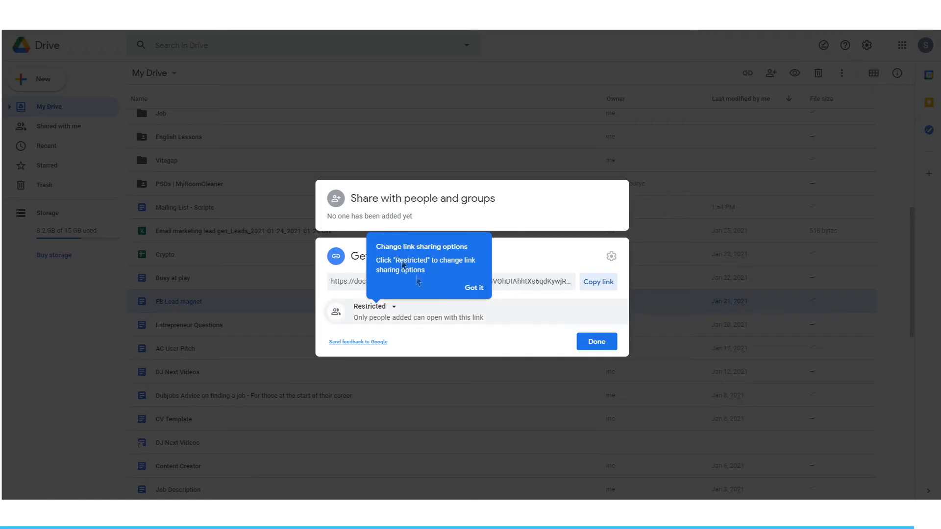
left_click(474, 288)
left_click(584, 290)
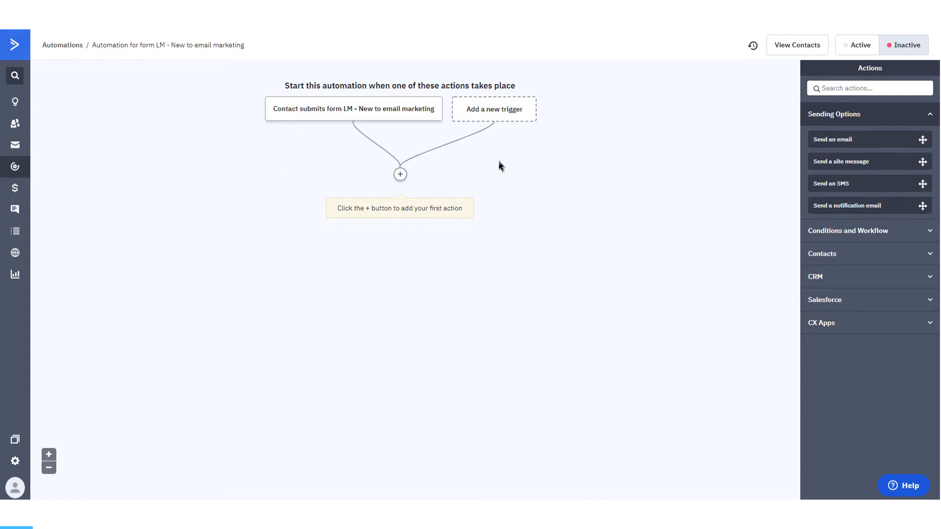
Step: Add an action to the ActiveCampaign form automation that tags the contact with Interested in Email Marketing
left_click(404, 177)
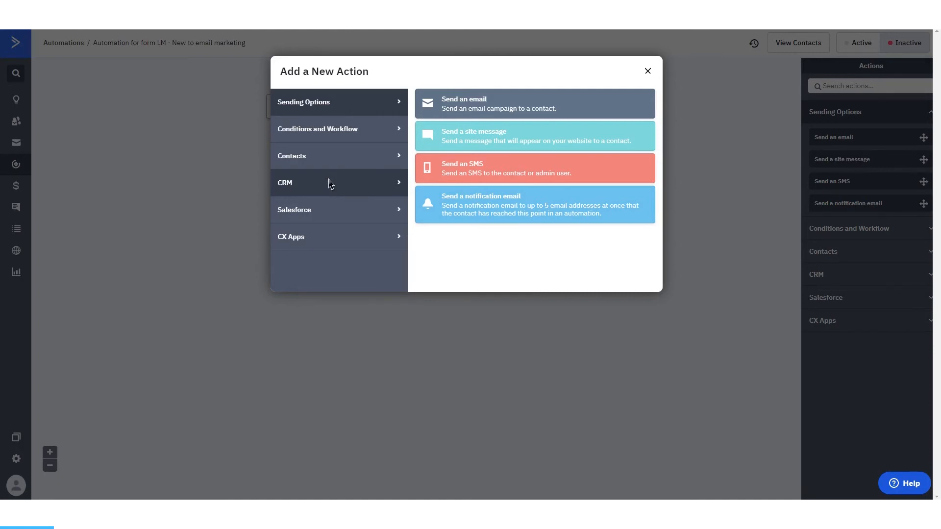
left_click(335, 167)
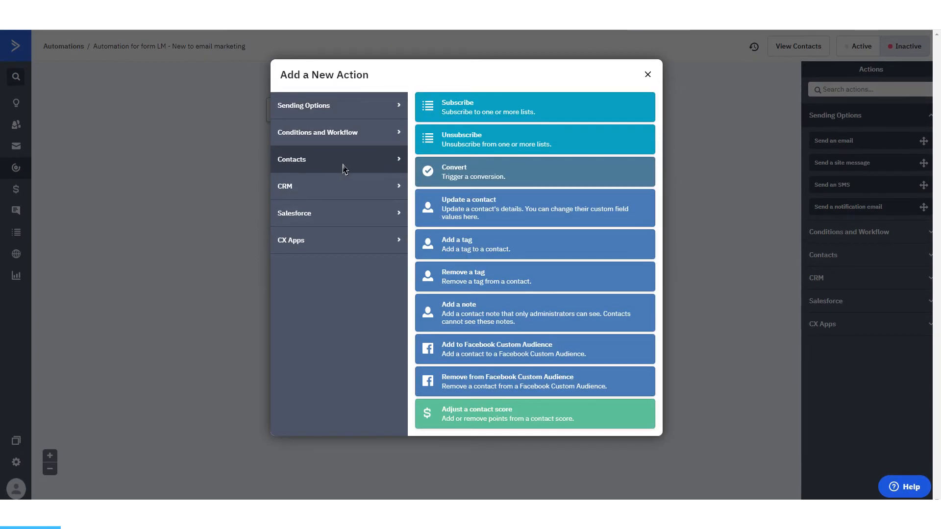
left_click(458, 250)
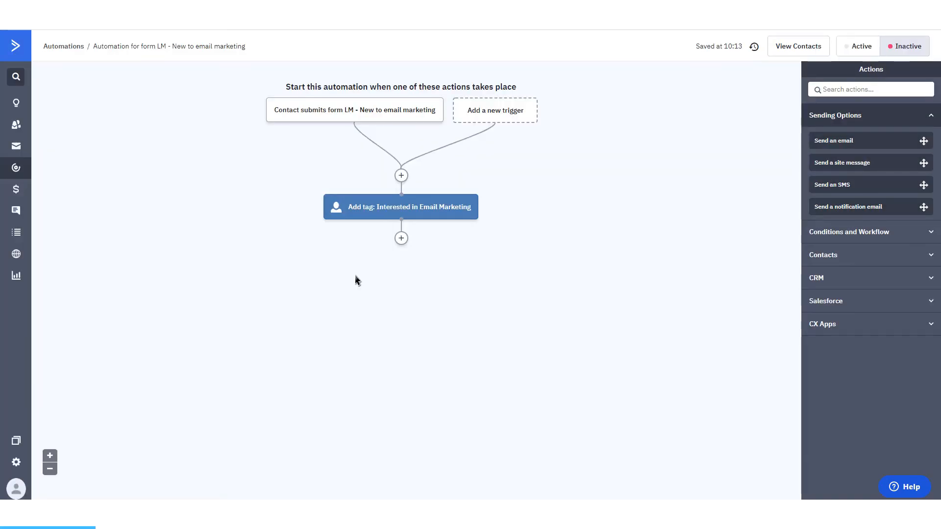
Step: Create a new email for the automation from the Weekly Newsletter template with the subject "How Email Marketing can help you get new customers"
left_click(401, 238)
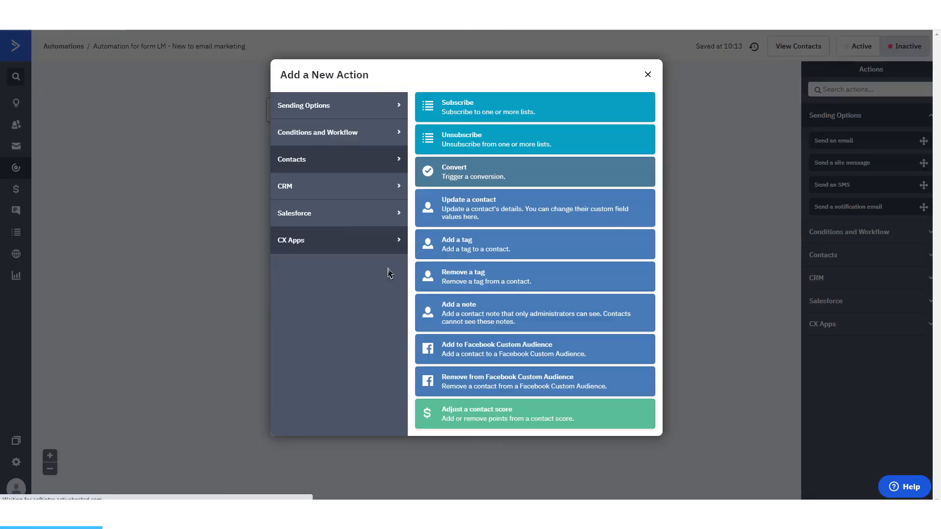
left_click(451, 105)
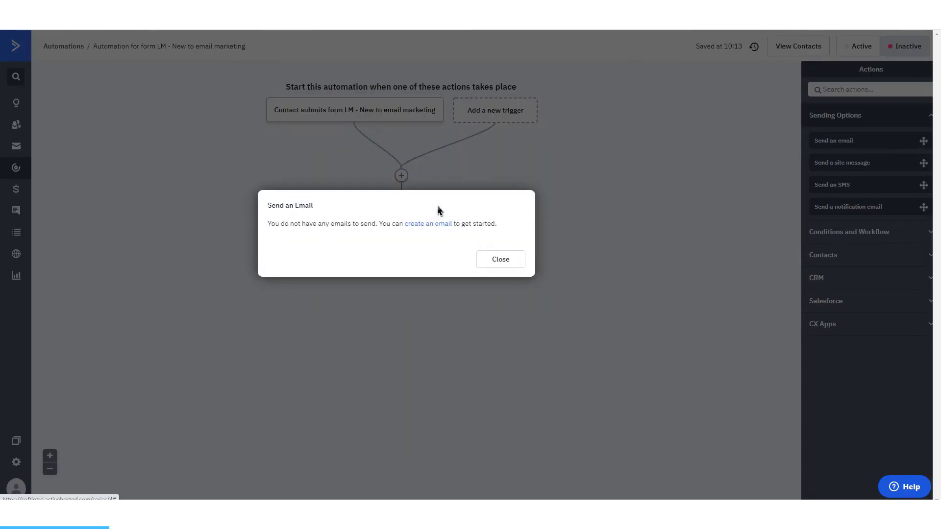
left_click(414, 227)
left_click(192, 196)
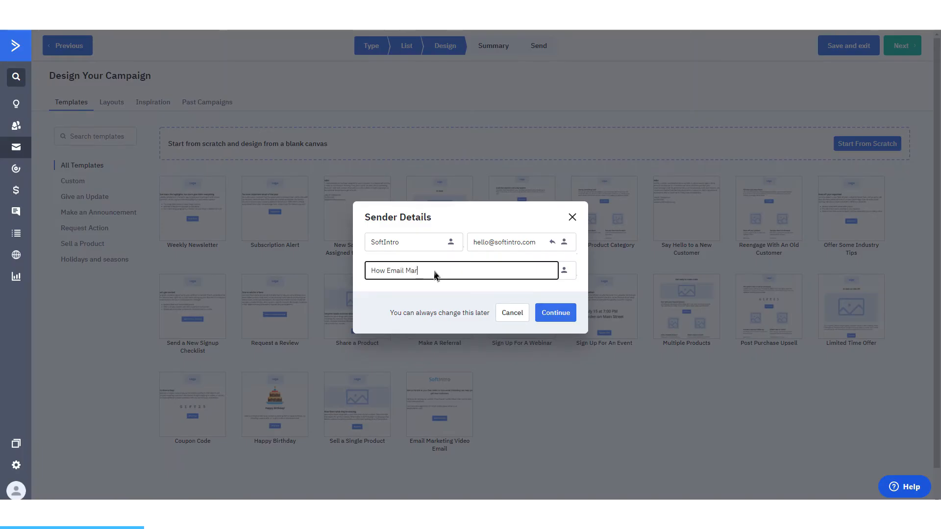
type("keting can help you get new customers")
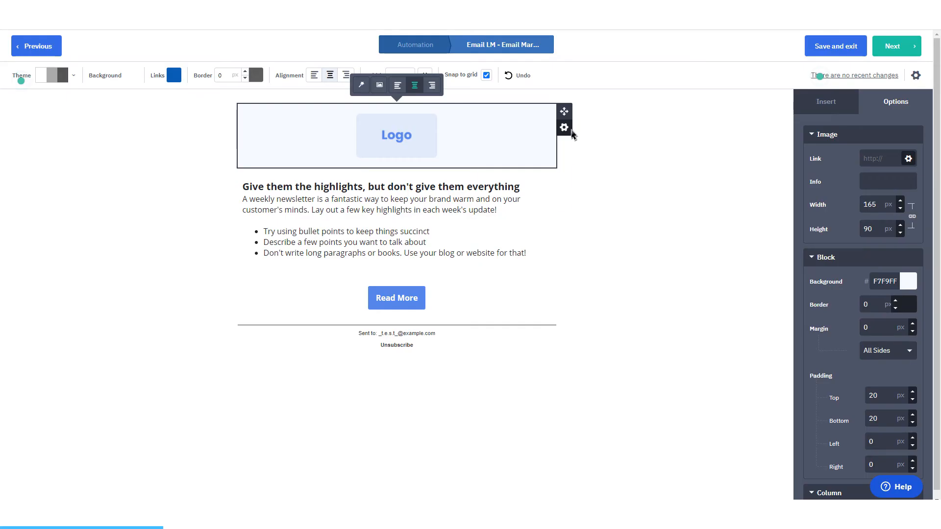
Step: Delete the logo block at the start of the email
left_click(564, 127)
left_click(564, 128)
left_click(534, 201)
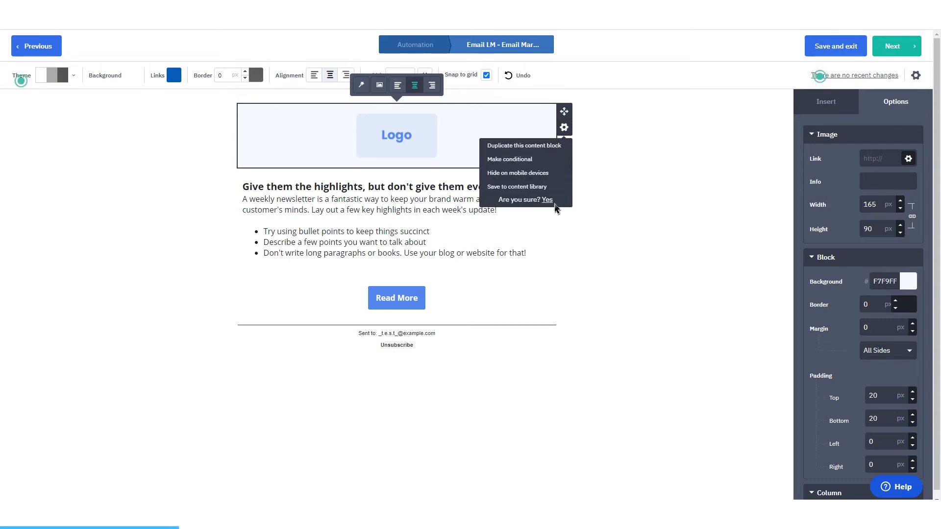
left_click(547, 200)
Step: Replace the email's heading with "Here is the video you requested access to on how email marketing can help you get new customers"
left_click(247, 128)
left_click(251, 129)
left_click_drag(251, 128, 551, 126)
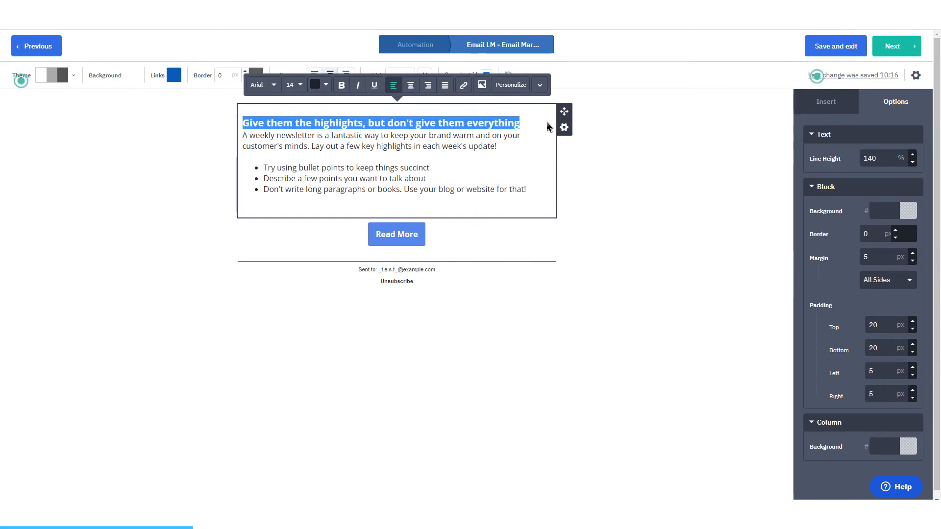
key("ctrl+v")
Step: Insert the First Name personalization before the email's body text and put it on its own line
left_click(513, 86)
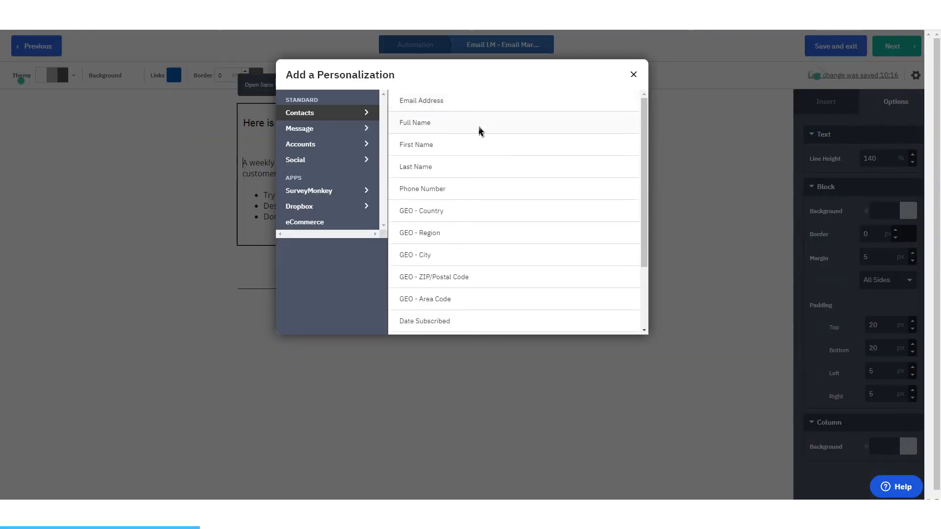
left_click(439, 147)
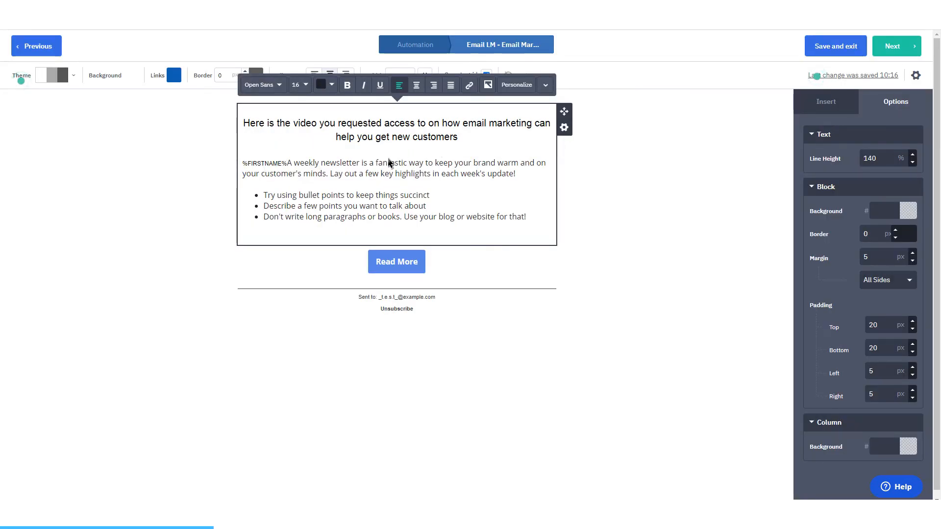
key("Return")
key("Return")
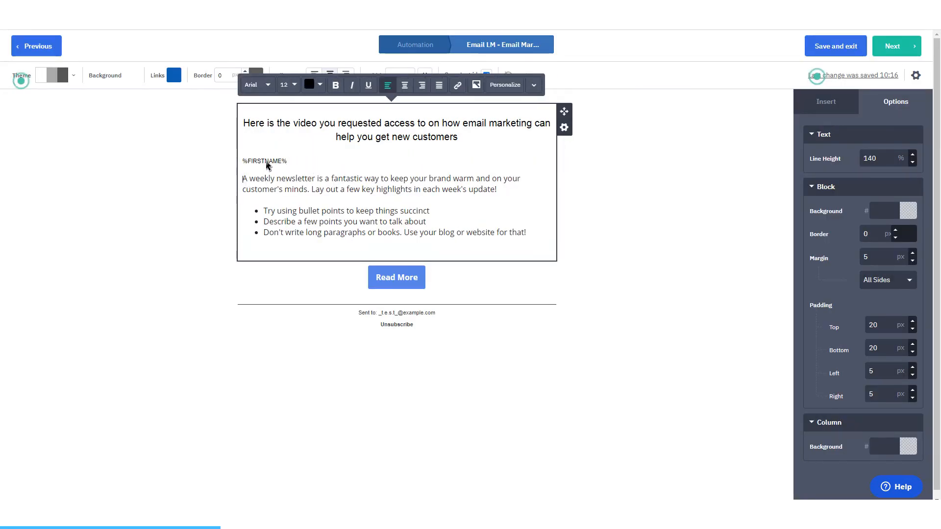
left_click(246, 165)
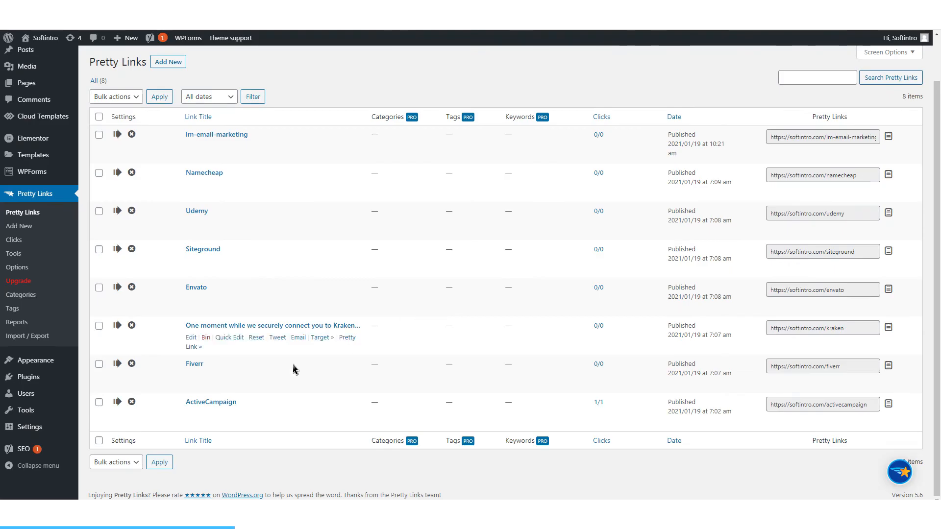
Step: Open the ActiveCampaign entry in Pretty Links on the WordPress site and examine its target URL and short link settings
left_click(192, 414)
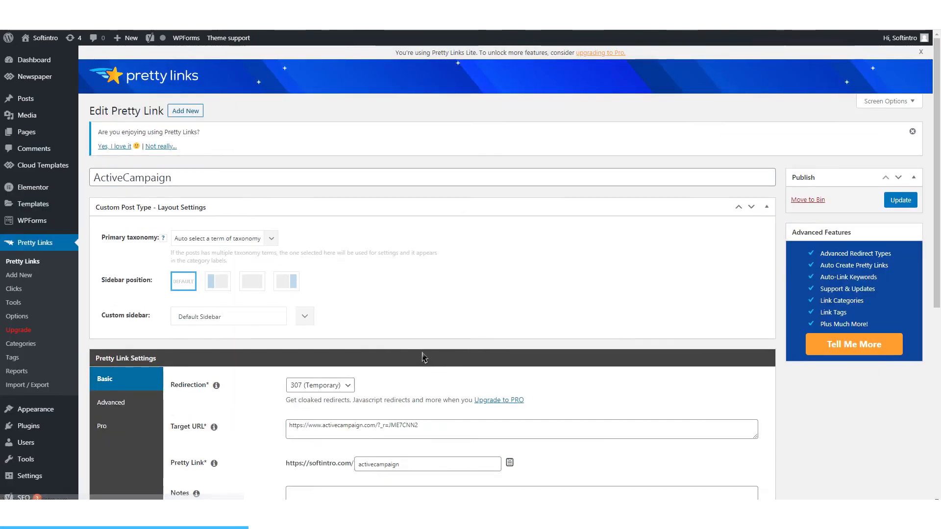
scroll(424, 360, "down", 4)
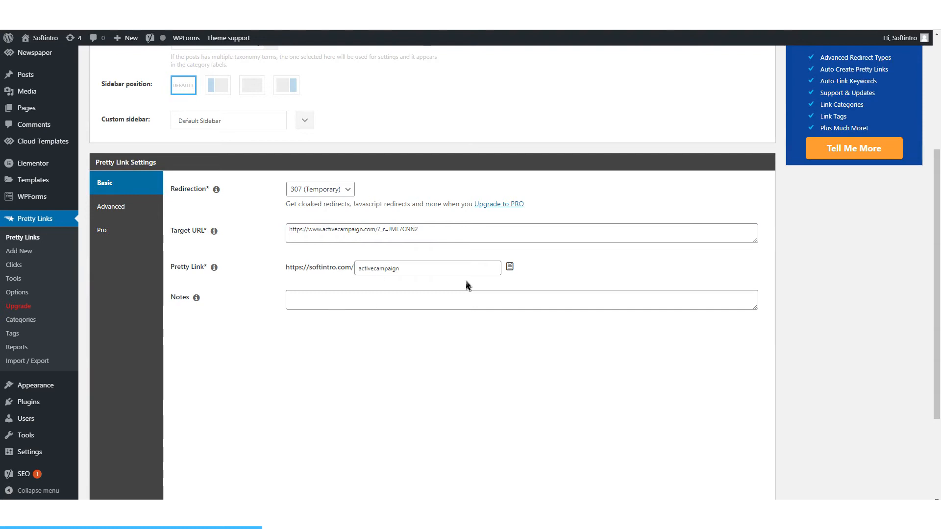
scroll(466, 286, "up", 4)
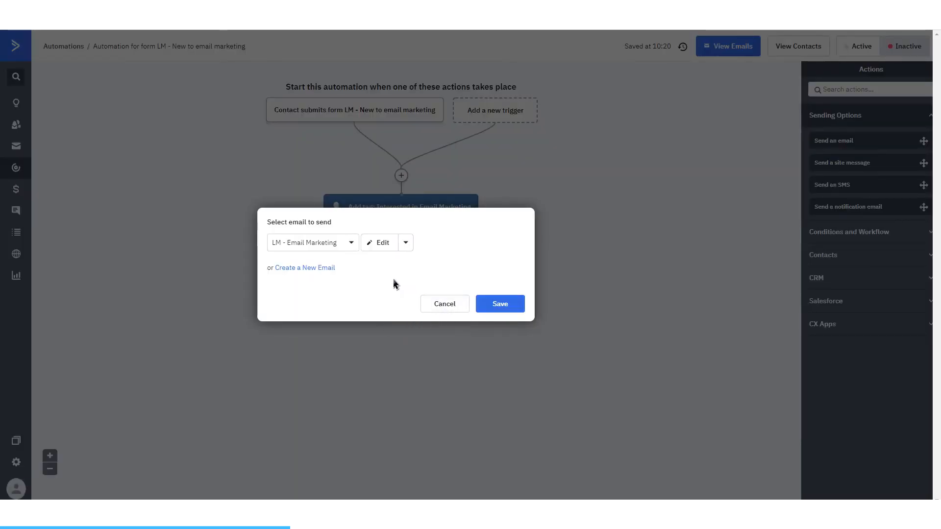
Step: Set the ActiveCampaign automation's send action to the LM - Email Marketing email and save it
left_click(335, 245)
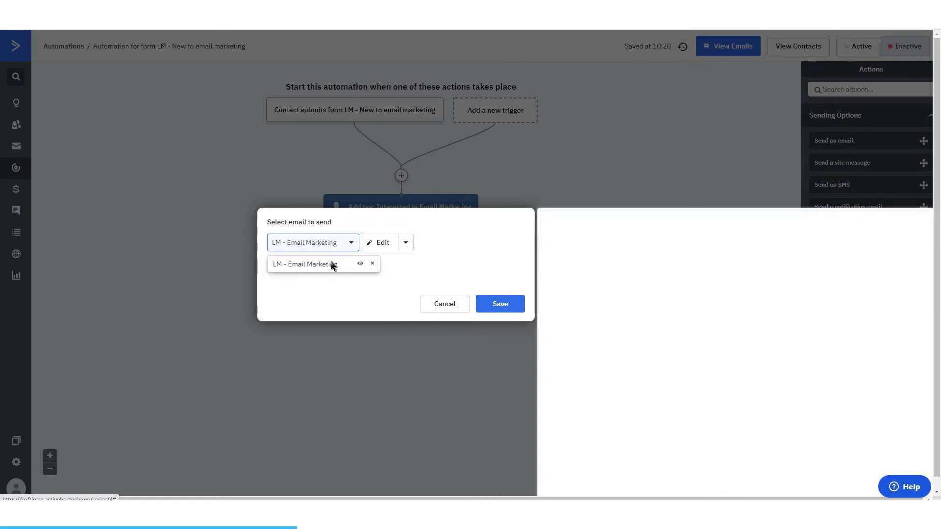
left_click(332, 266)
left_click(495, 305)
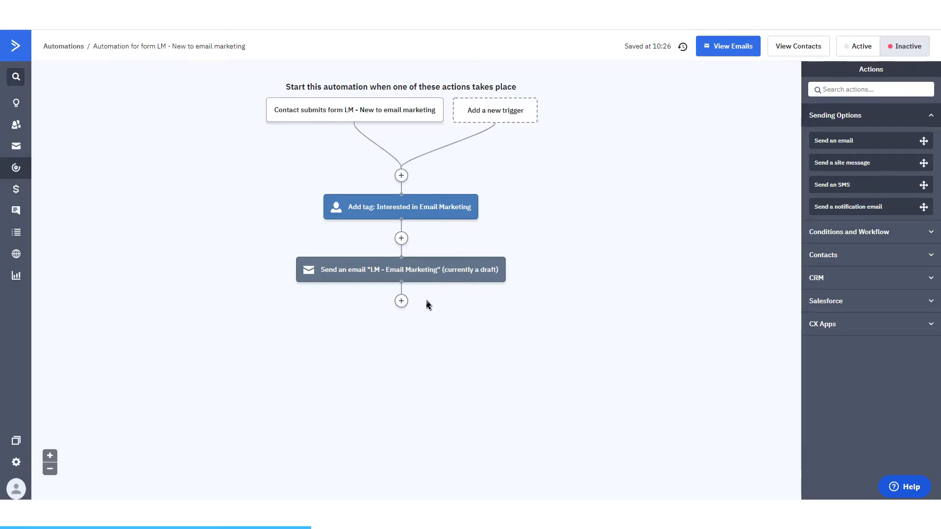
Step: Add a wait of 3 days after the LM - Email Marketing email
left_click(401, 301)
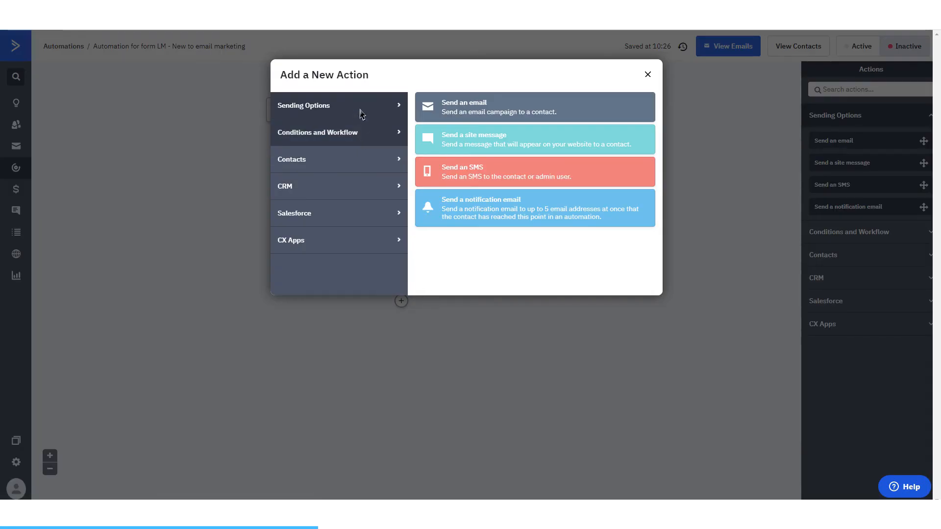
left_click(357, 142)
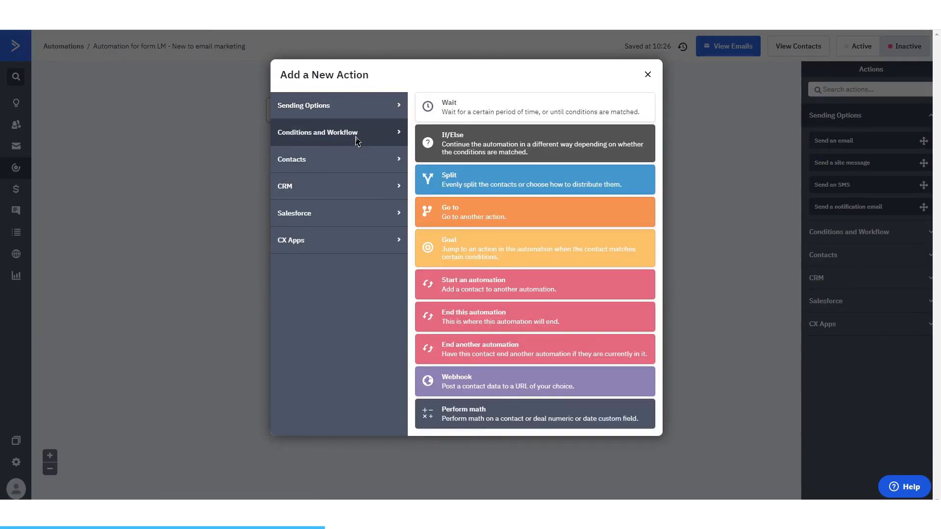
left_click(444, 118)
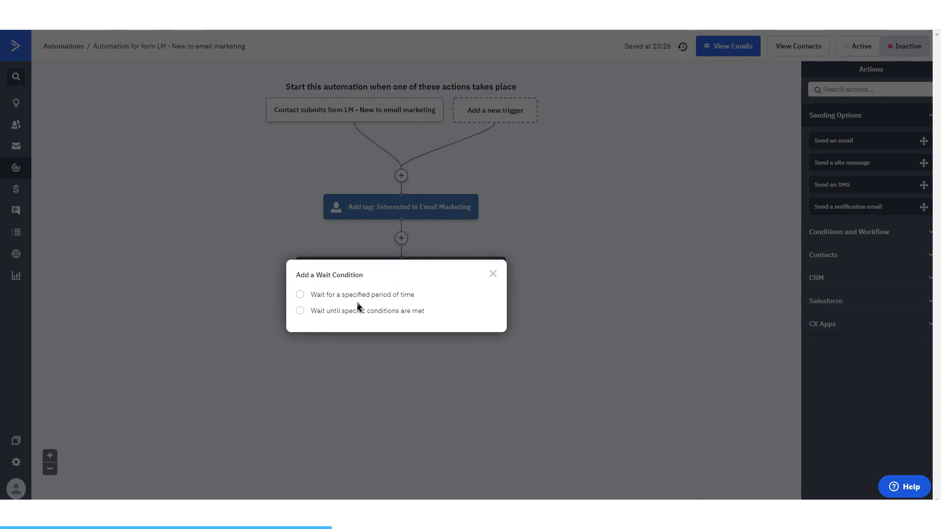
left_click(300, 294)
left_click(387, 307)
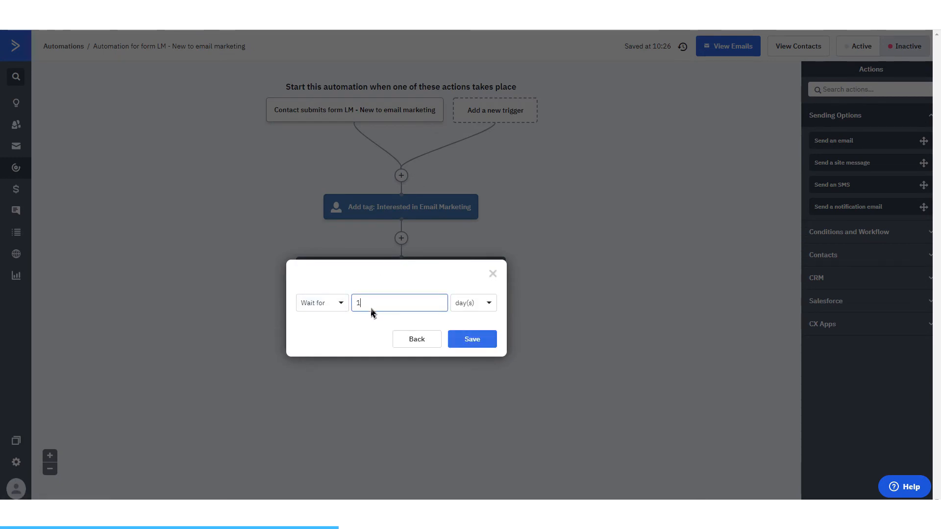
left_click(426, 343)
left_click(353, 313)
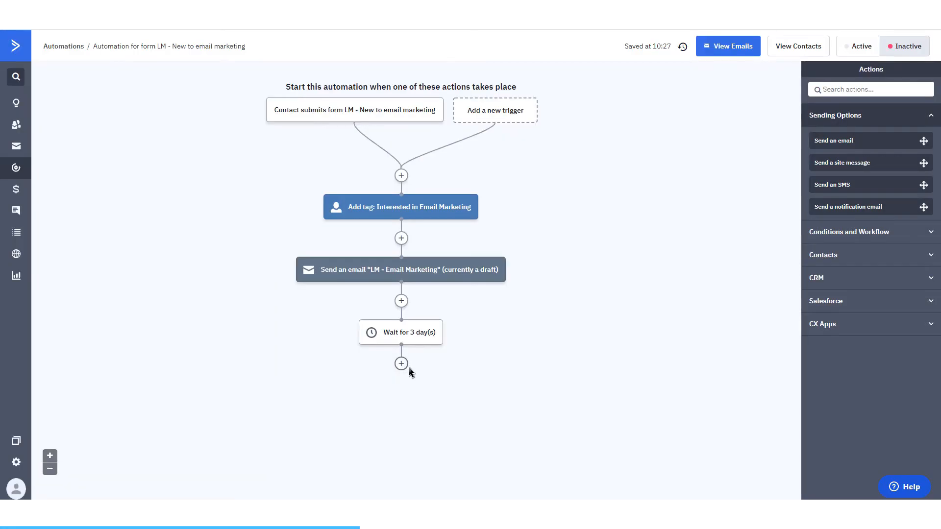
Step: Add a second wait until the current day of the week in the contact's timezone is Weekday
left_click(405, 366)
left_click(472, 110)
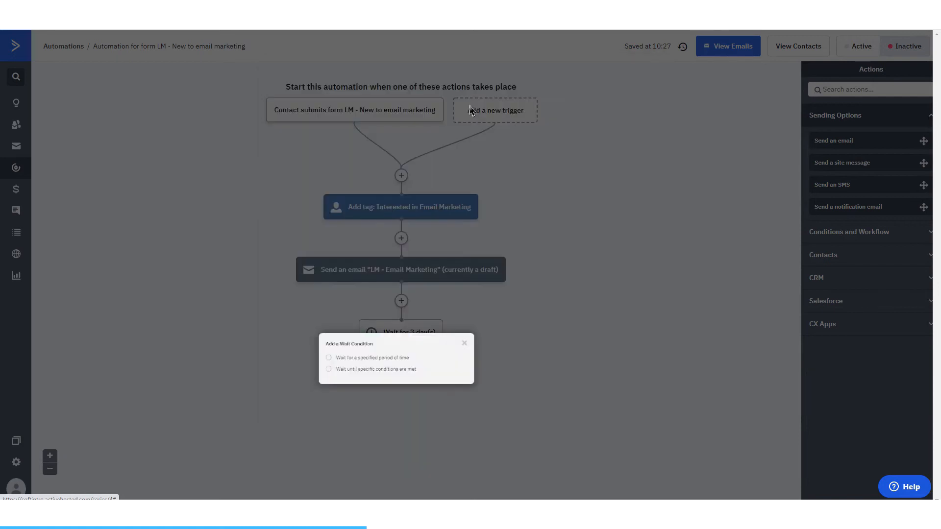
left_click(358, 374)
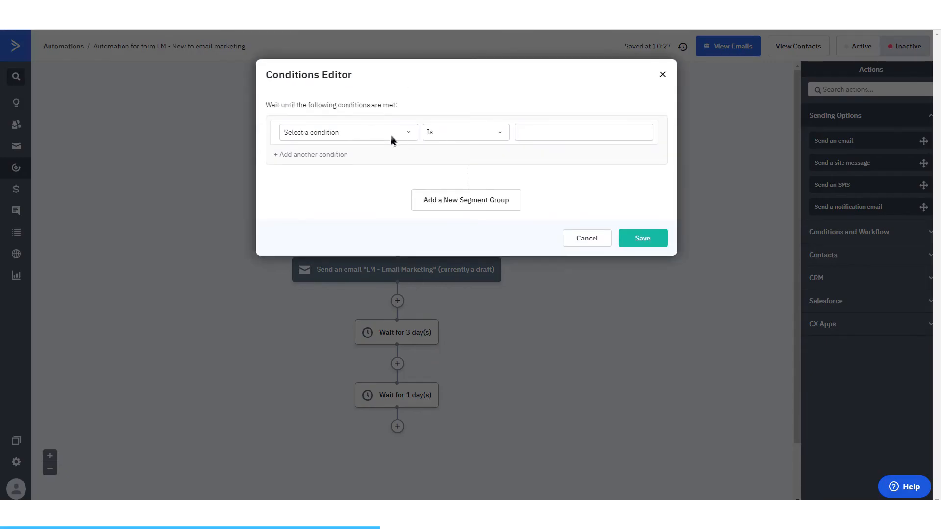
left_click(392, 133)
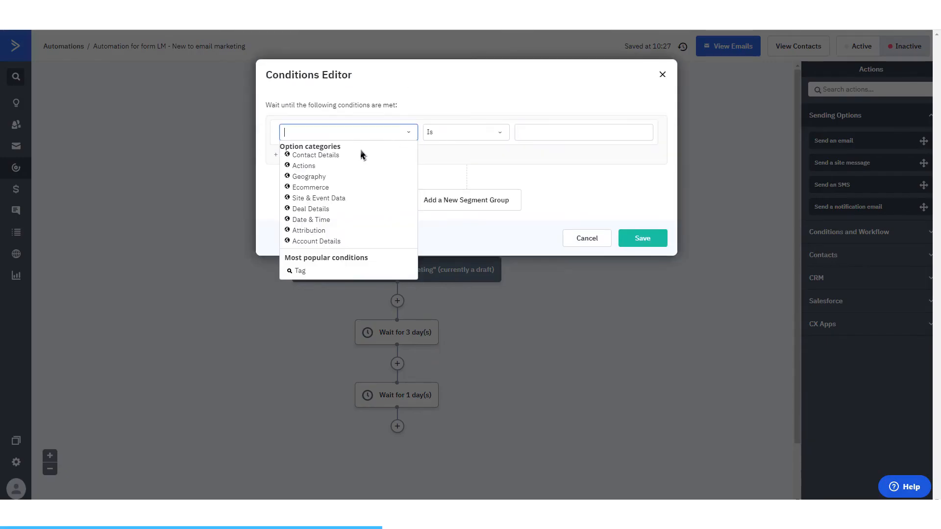
left_click(311, 220)
left_click(337, 175)
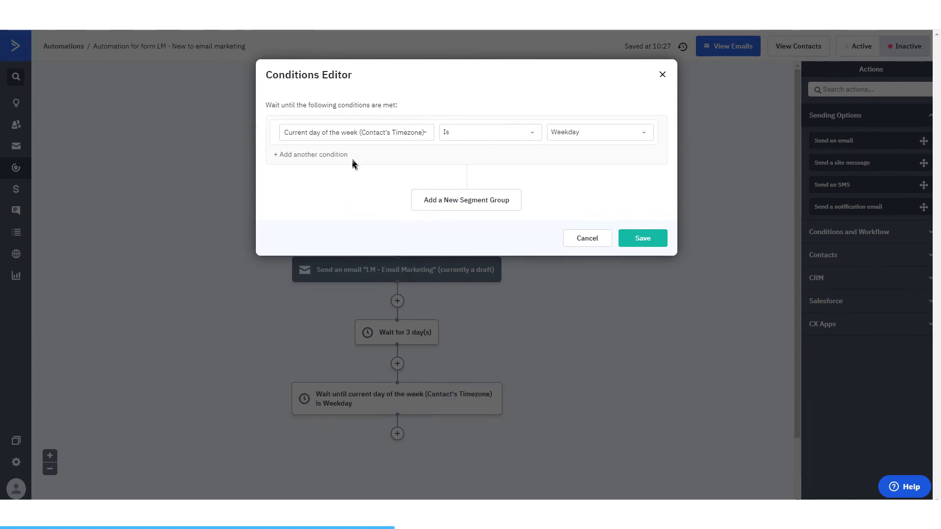
Step: Add an And condition to the wait requiring the current time in the contact's timezone to be 11 (11AM)
left_click(327, 158)
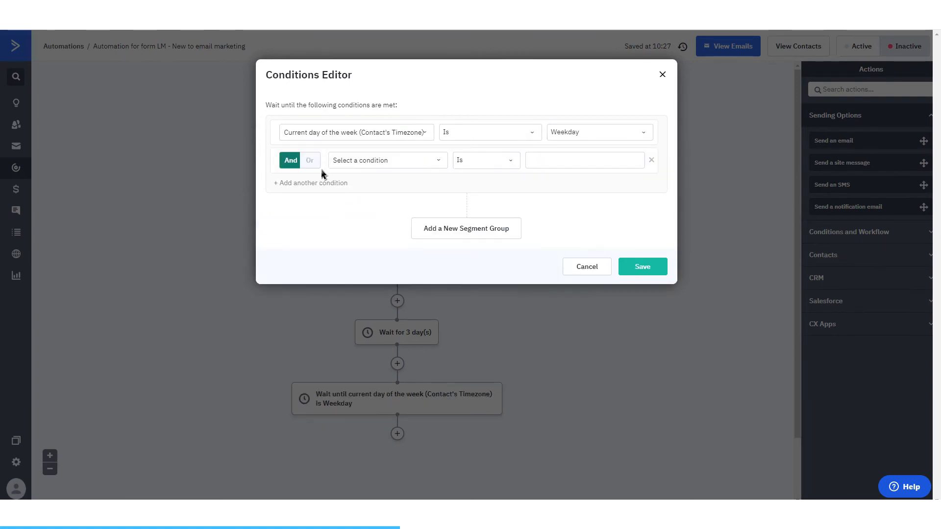
left_click(368, 162)
left_click(371, 248)
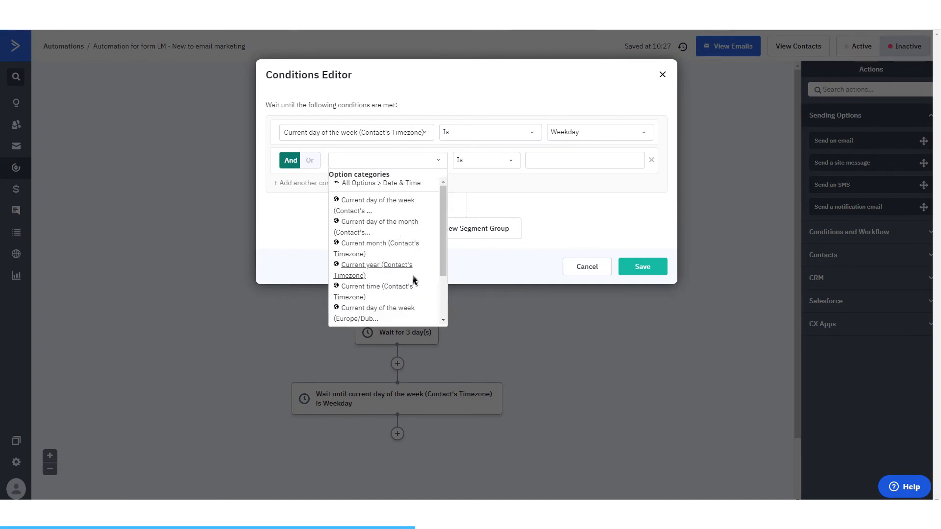
left_click(409, 291)
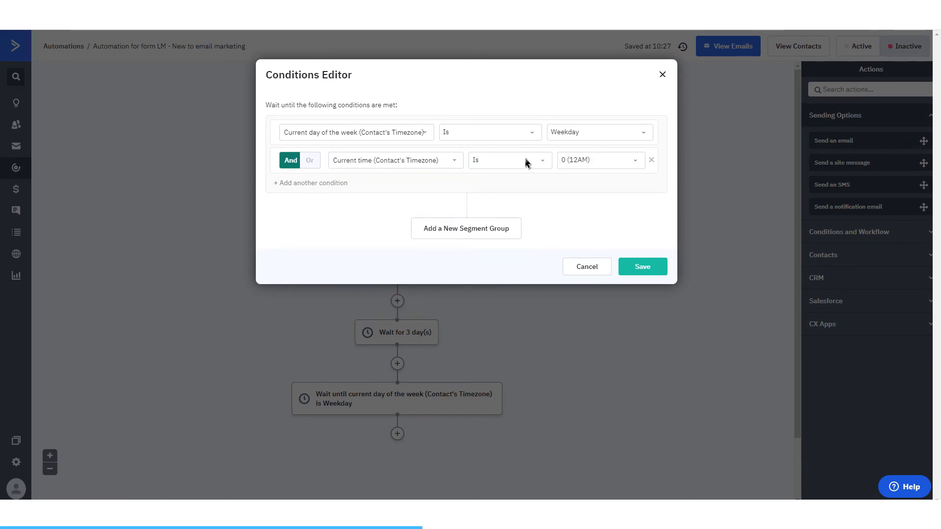
left_click(588, 161)
left_click_drag(642, 200, 643, 230)
left_click(608, 220)
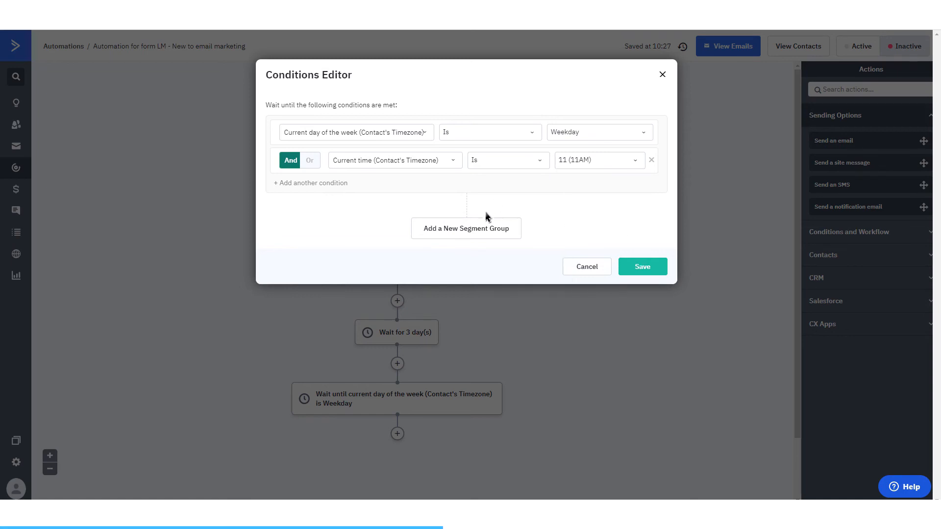
Step: Save the weekday-at-11AM wait conditions and add an If/Else after that wait checking whether the contact has clicked any link in any campaign
left_click(642, 267)
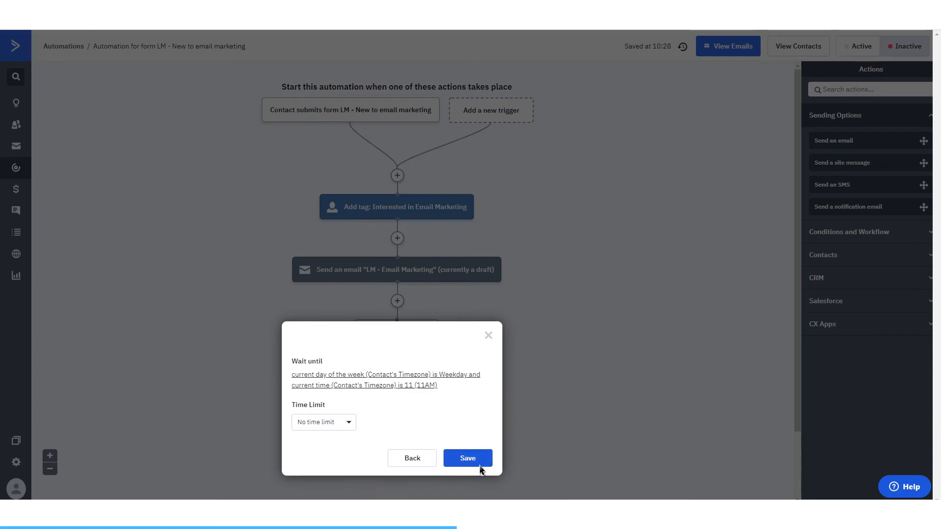
left_click(480, 464)
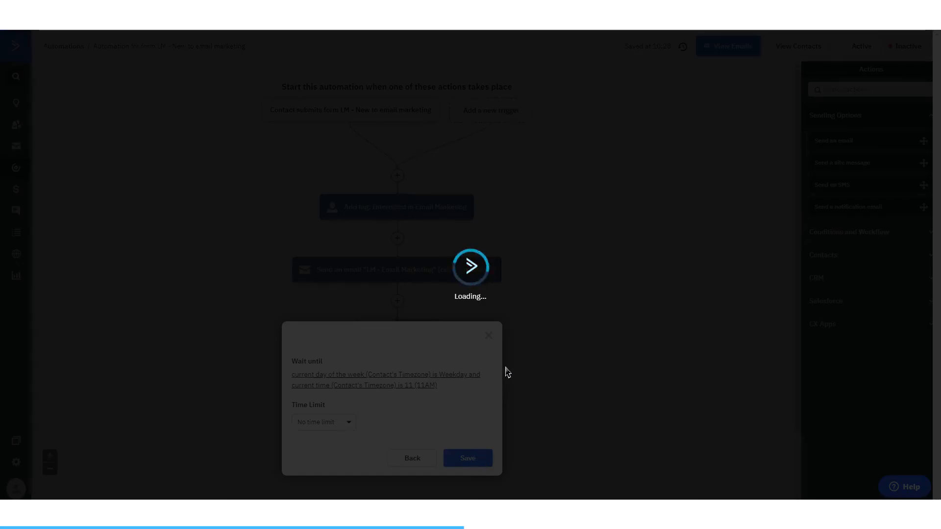
scroll(454, 354, "down", 2)
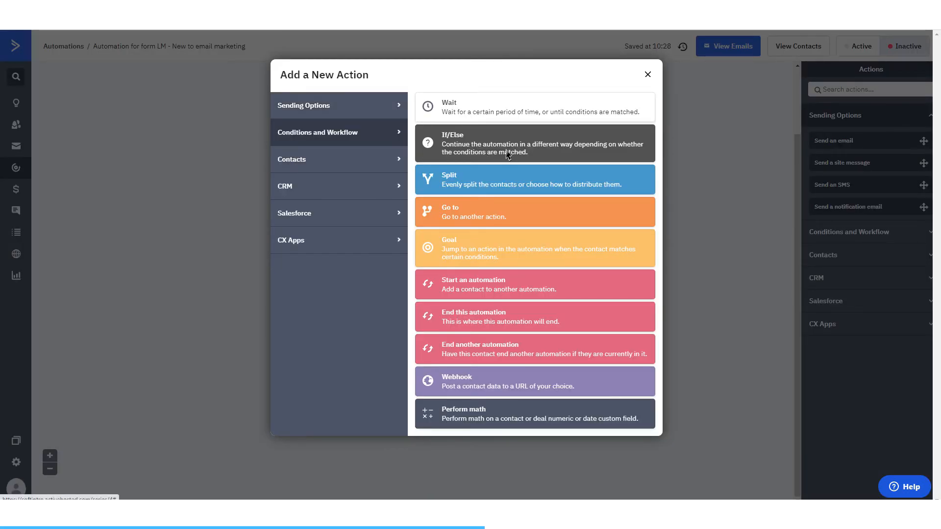
left_click(507, 156)
left_click(397, 128)
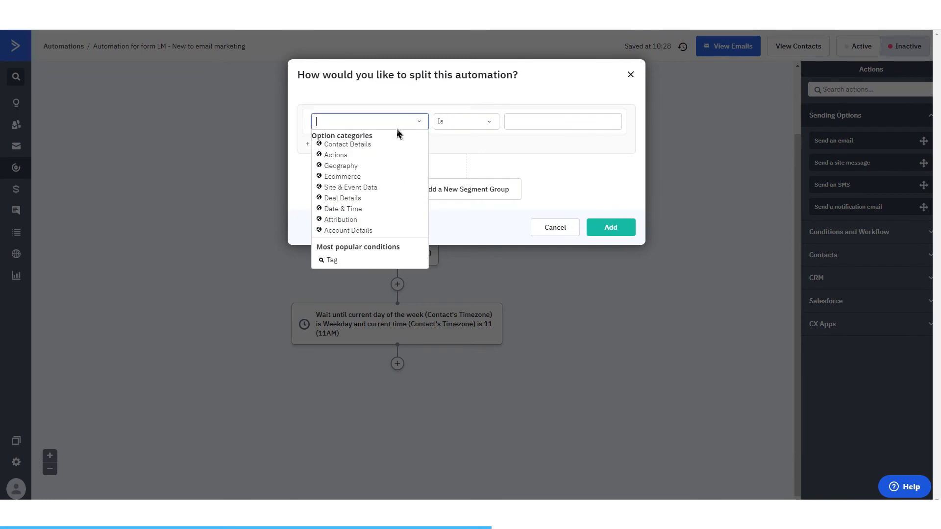
left_click(346, 156)
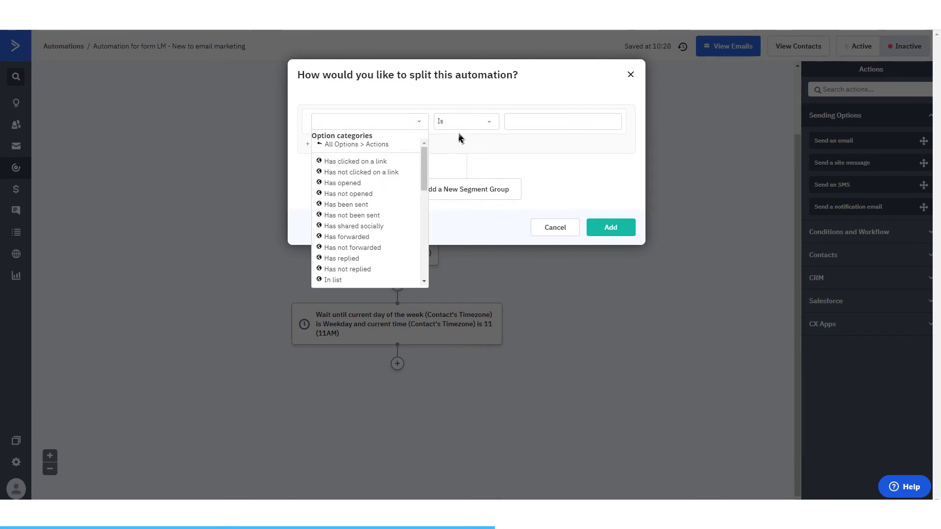
left_click(367, 163)
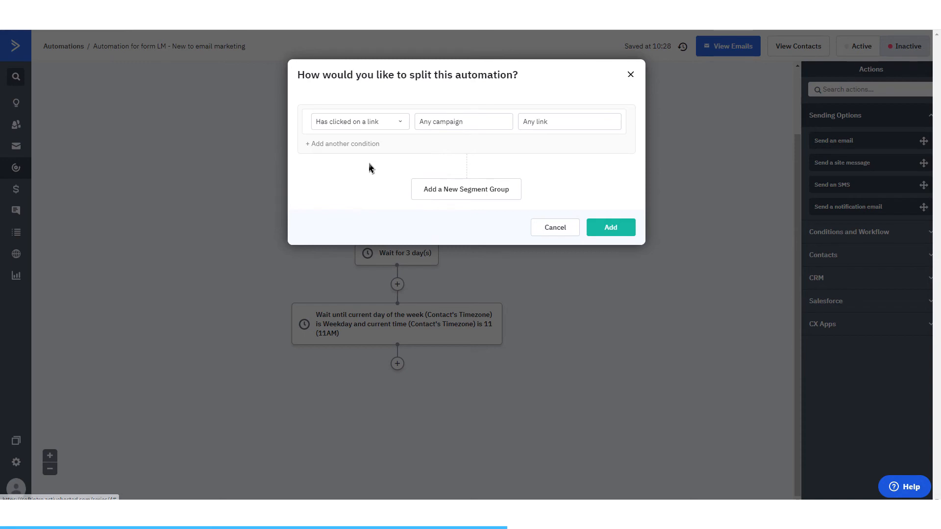
left_click(590, 230)
Step: Add a send-email action with the LM - Not Used email to the No branch of the If/Else
scroll(364, 340, "down", 3)
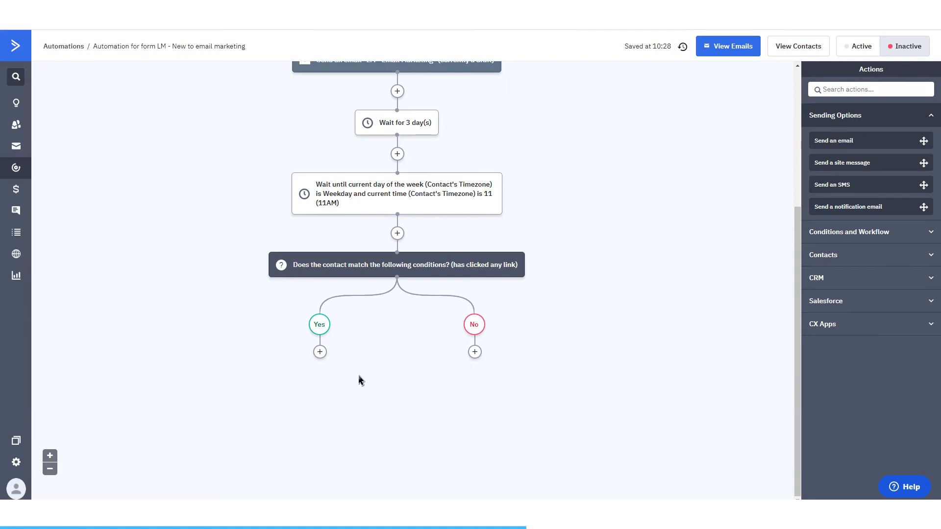
scroll(361, 380, "up", 5)
scroll(361, 379, "down", 5)
left_click(475, 352)
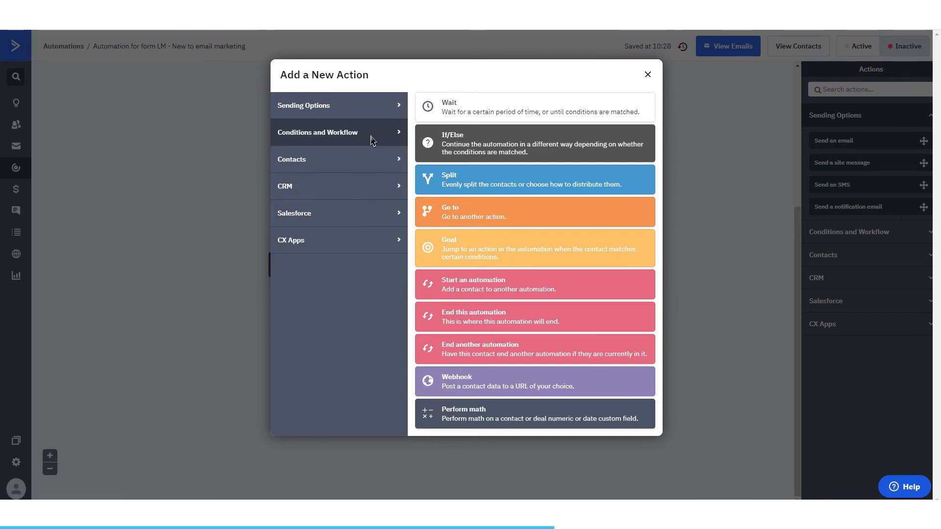
left_click(373, 107)
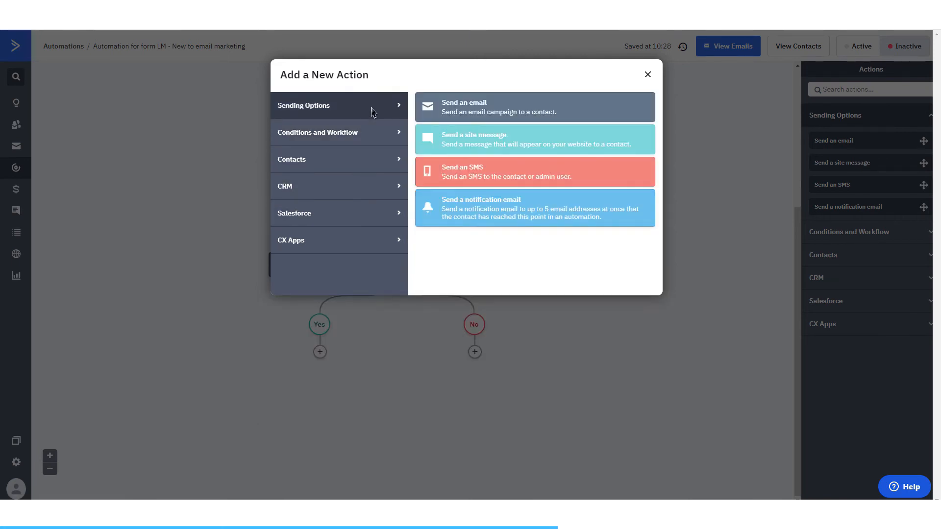
left_click(445, 109)
left_click(424, 326)
left_click(377, 362)
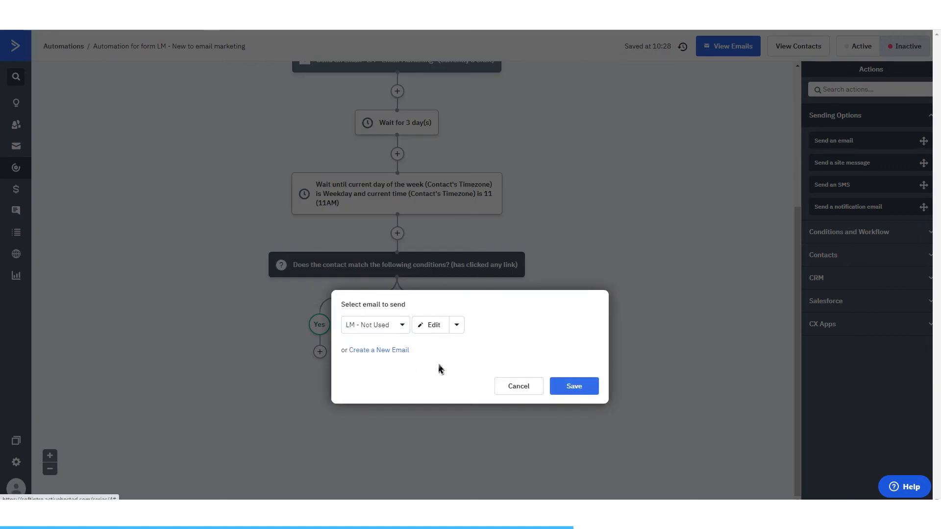
left_click(572, 386)
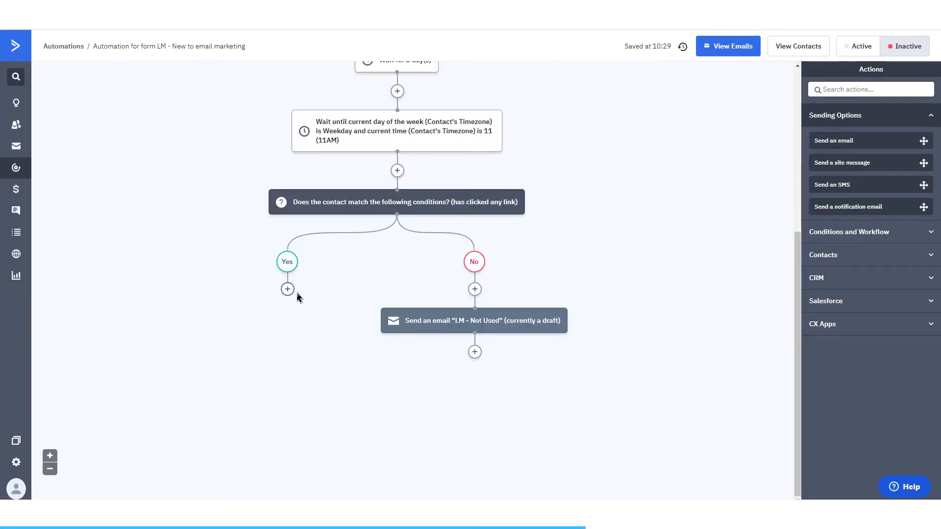
Step: Add a send-email action to the Yes branch with a new email named LM - Email Marketing - How are you getting on?
left_click(287, 289)
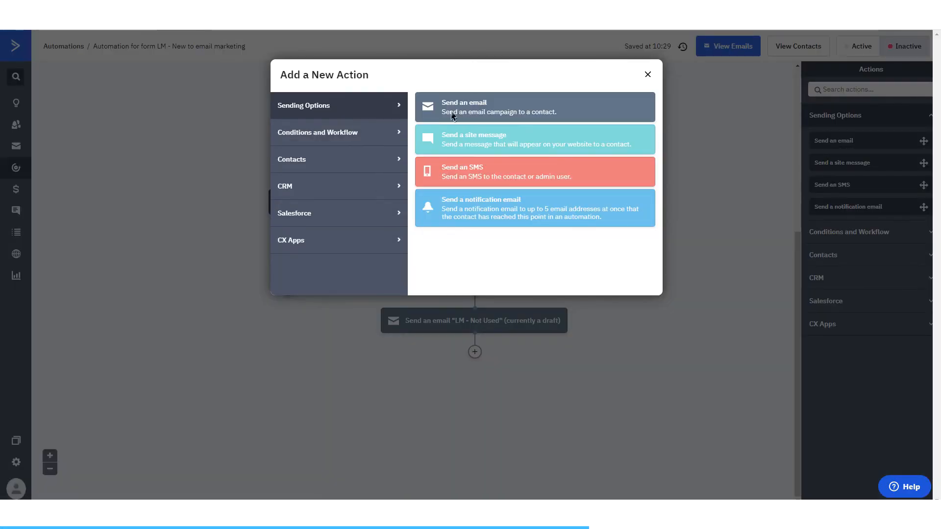
left_click(467, 105)
left_click(206, 287)
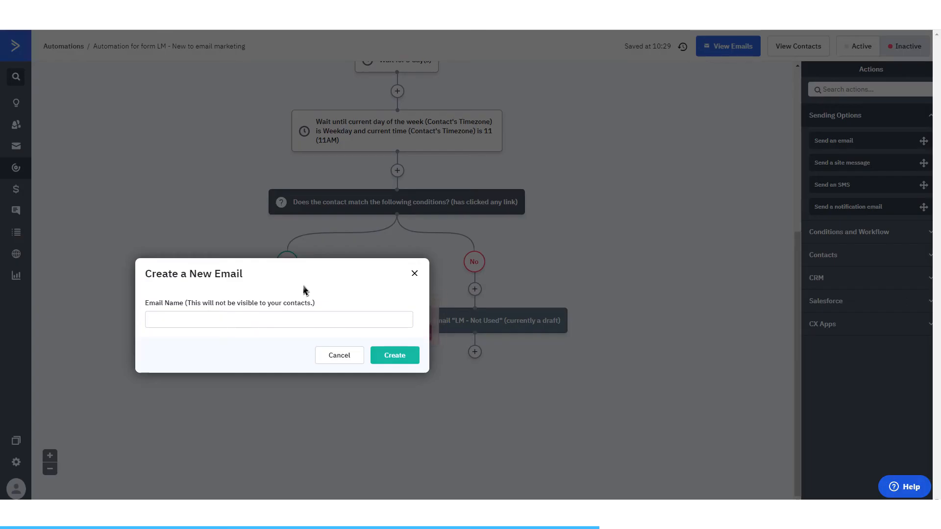
left_click(220, 324)
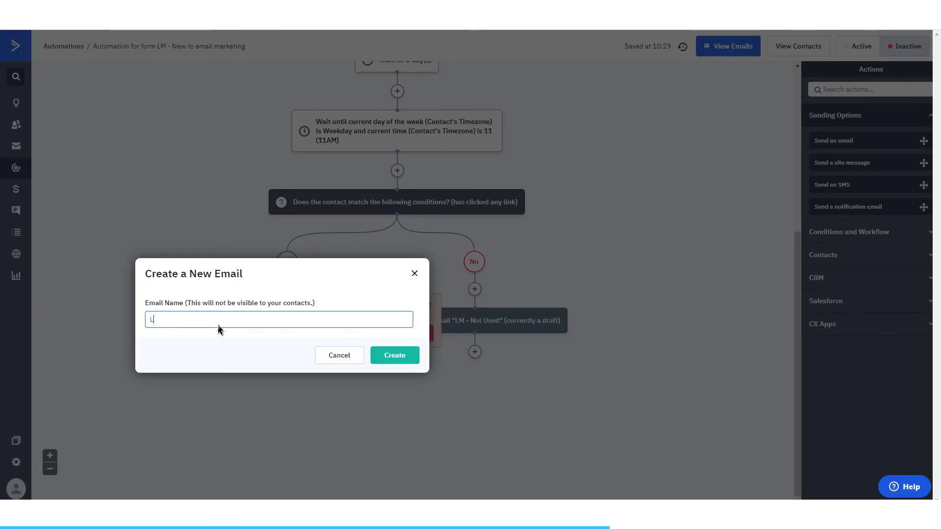
type("LM - Email Marketing - How are you getting on?")
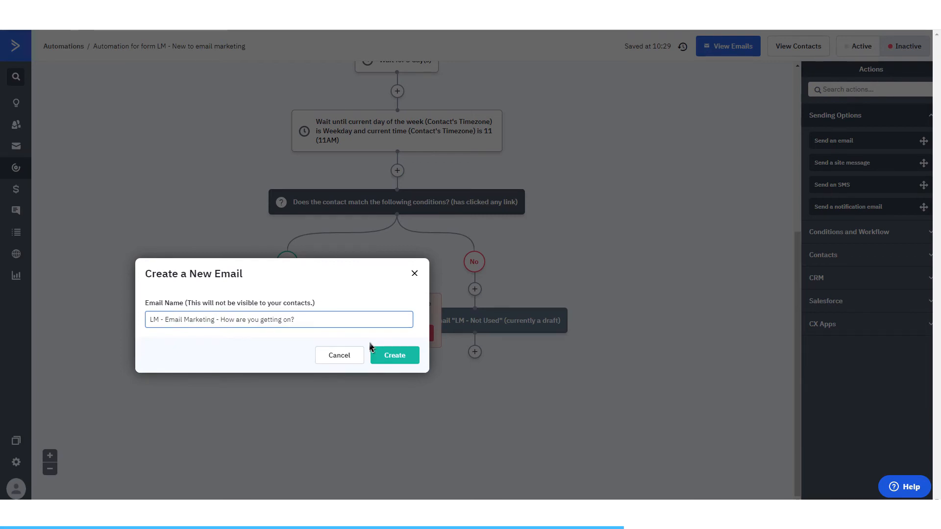
left_click(373, 349)
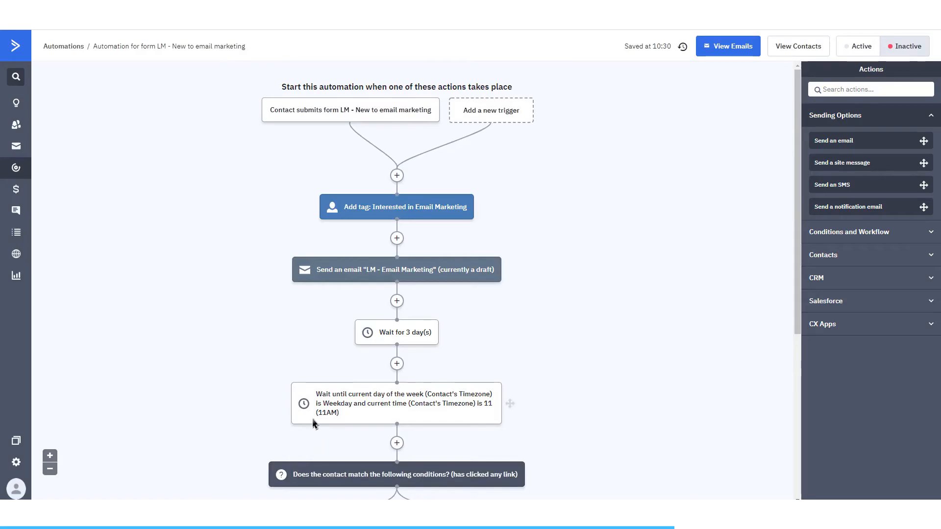
Step: Insert a wait of 7 days on the Yes branch before the How are you getting on? email
scroll(315, 421, "down", 6)
left_click(290, 293)
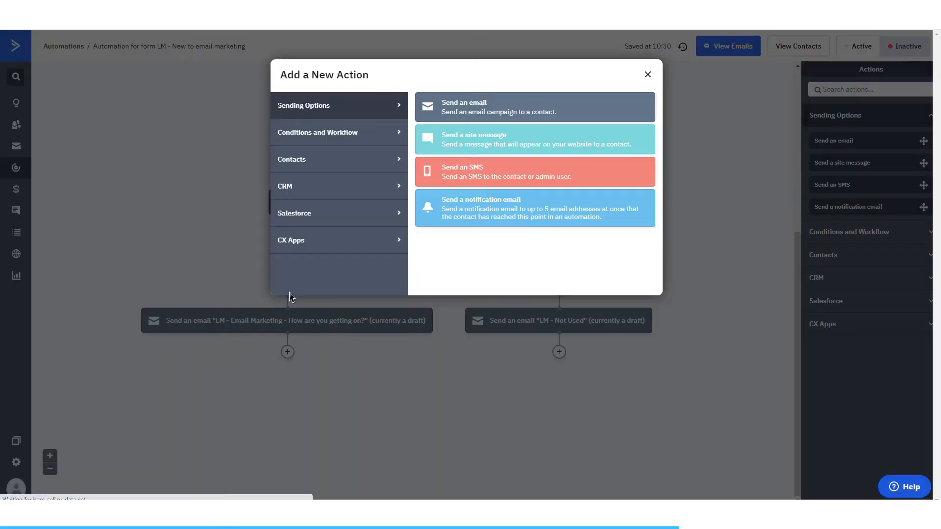
left_click(354, 140)
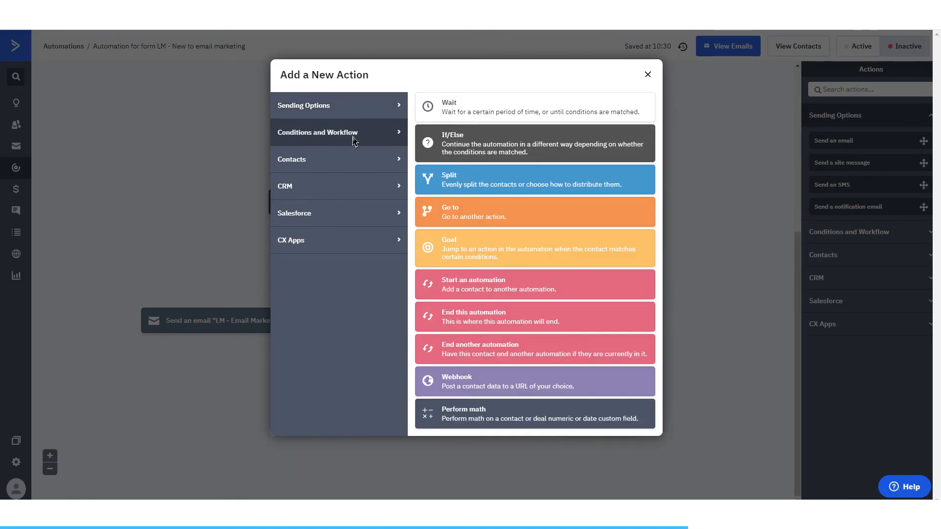
left_click(453, 110)
left_click(243, 289)
left_click_drag(277, 295, 237, 298)
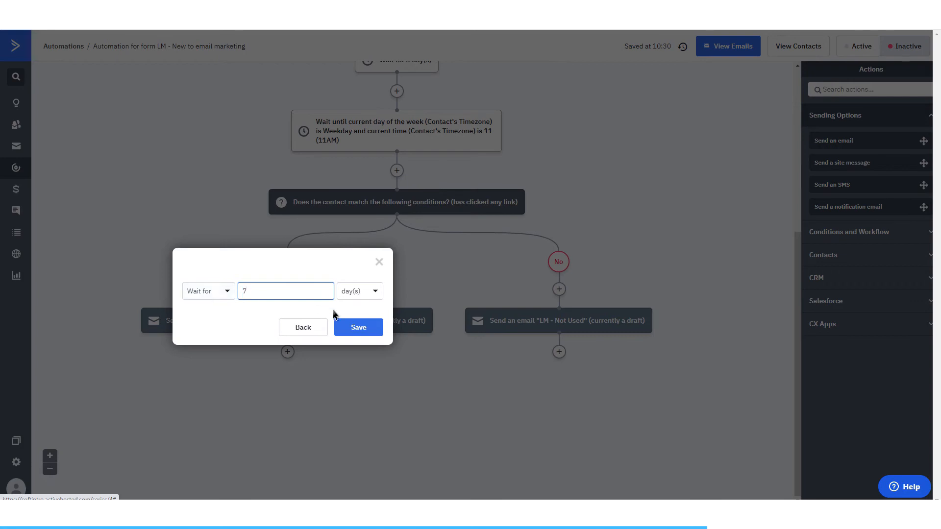
left_click(343, 327)
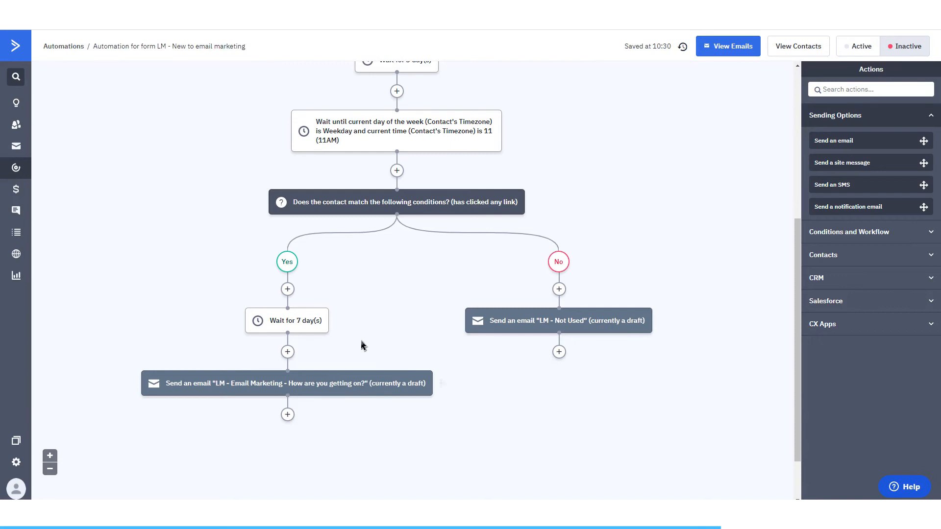
Step: Add an If/Else after the LM - Not Used email checking whether the contact has clicked any link
scroll(353, 309, "down", 1)
scroll(330, 361, "up", 2)
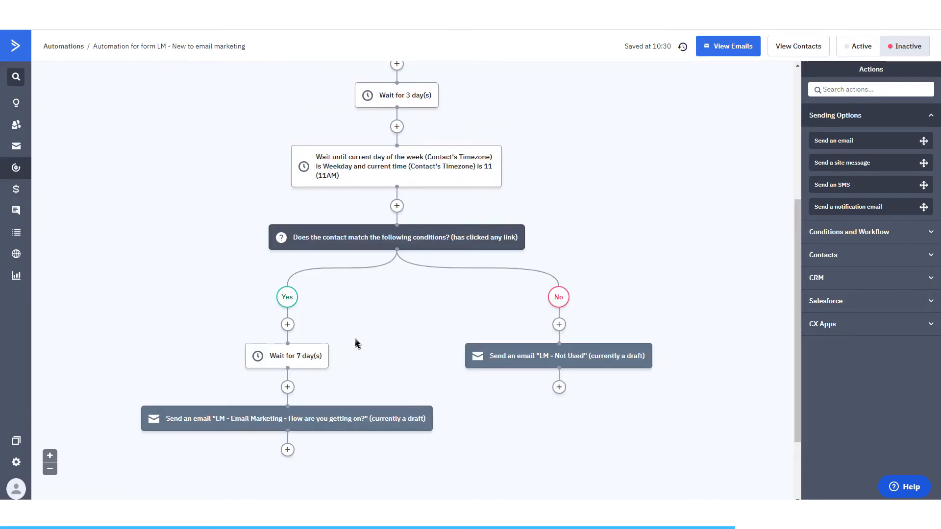
left_click(558, 387)
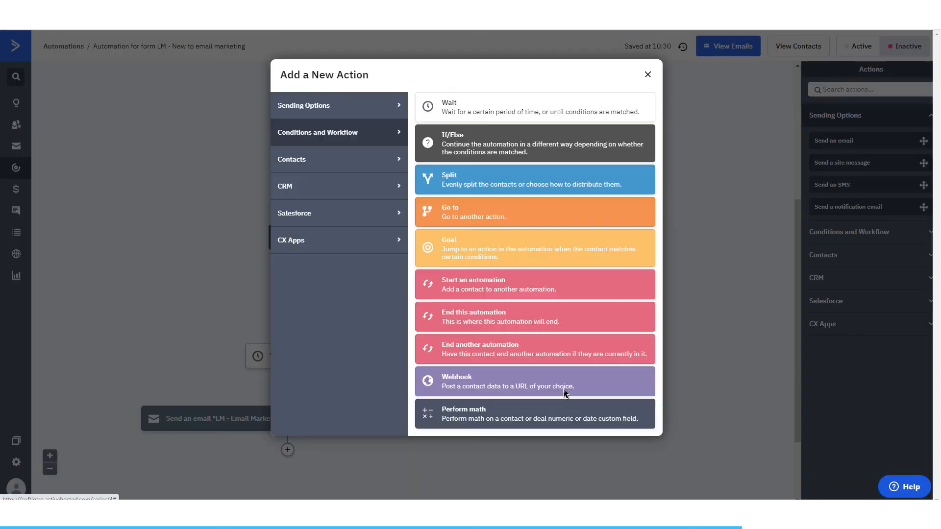
left_click(447, 147)
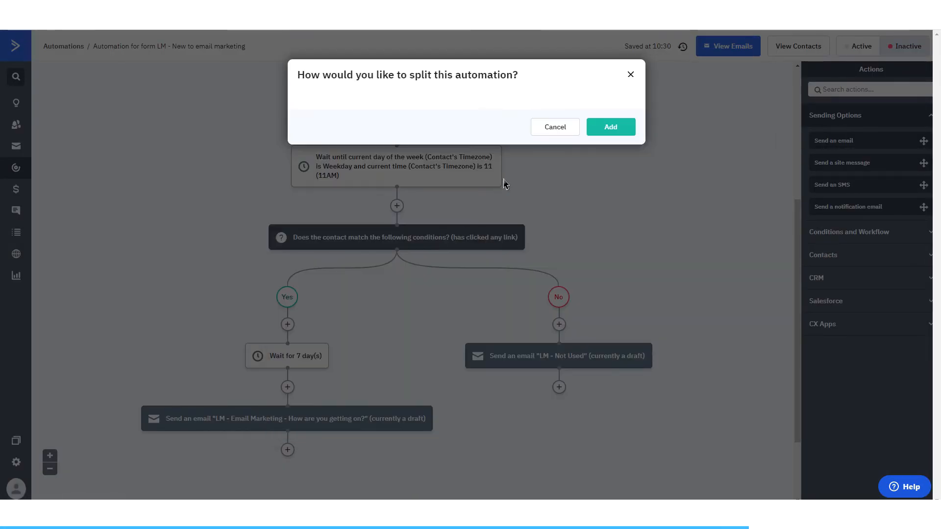
left_click(383, 130)
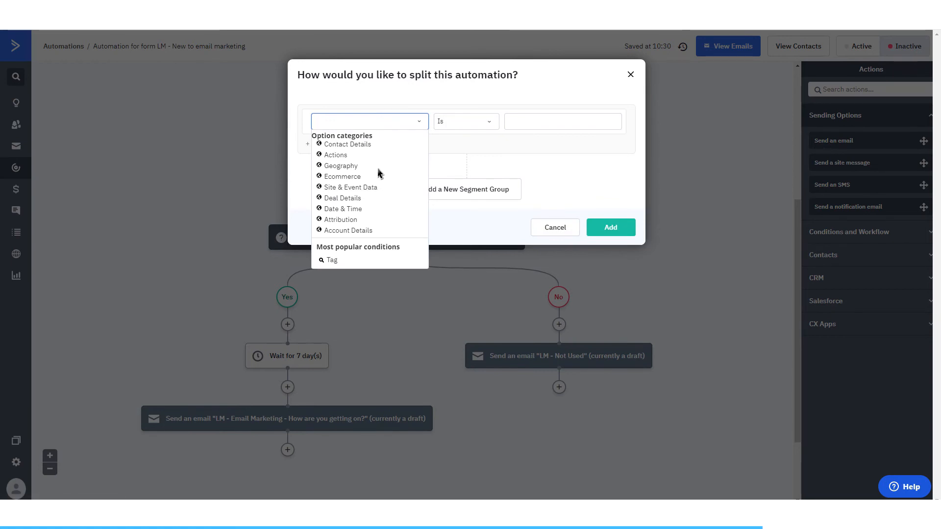
left_click(338, 155)
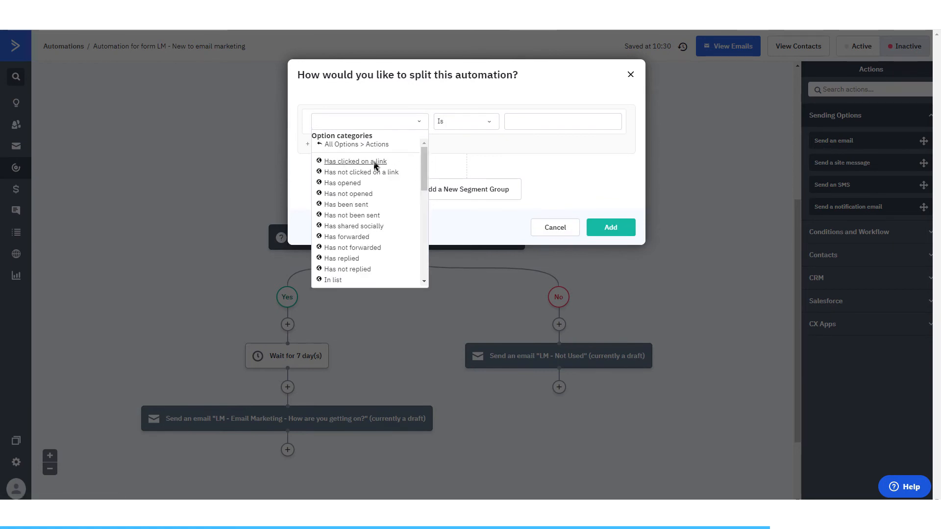
left_click(375, 164)
left_click(605, 235)
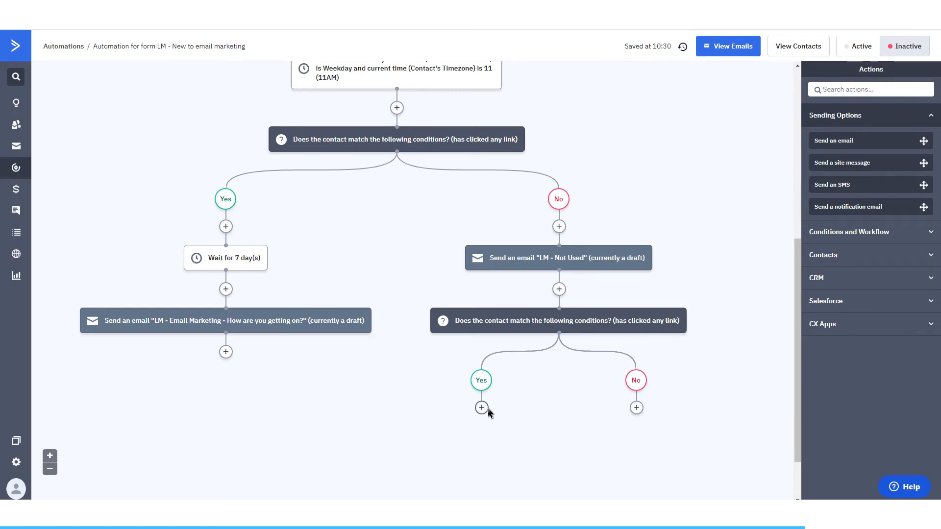
Step: Add a Go to action on the second If/Else's Yes branch and connect it to the first Yes branch's 7-day wait
left_click(487, 409)
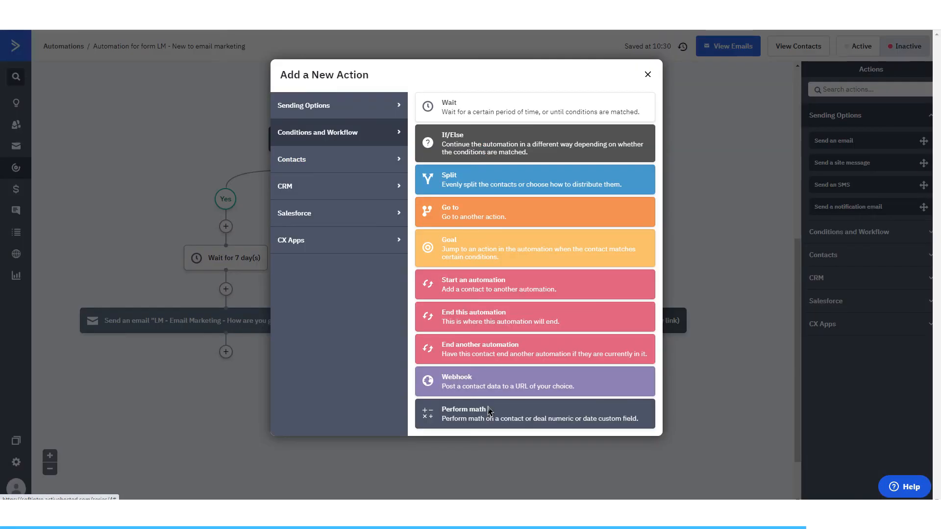
left_click(455, 215)
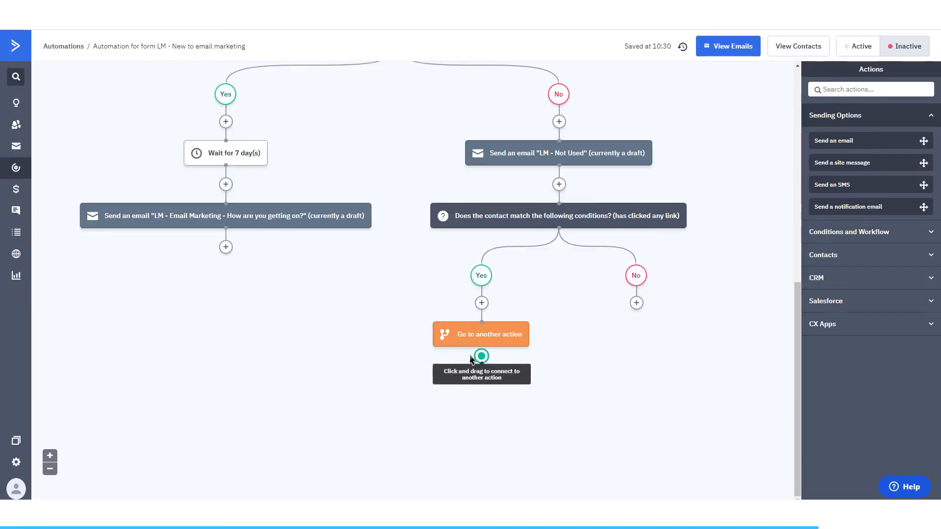
left_click_drag(481, 356, 231, 163)
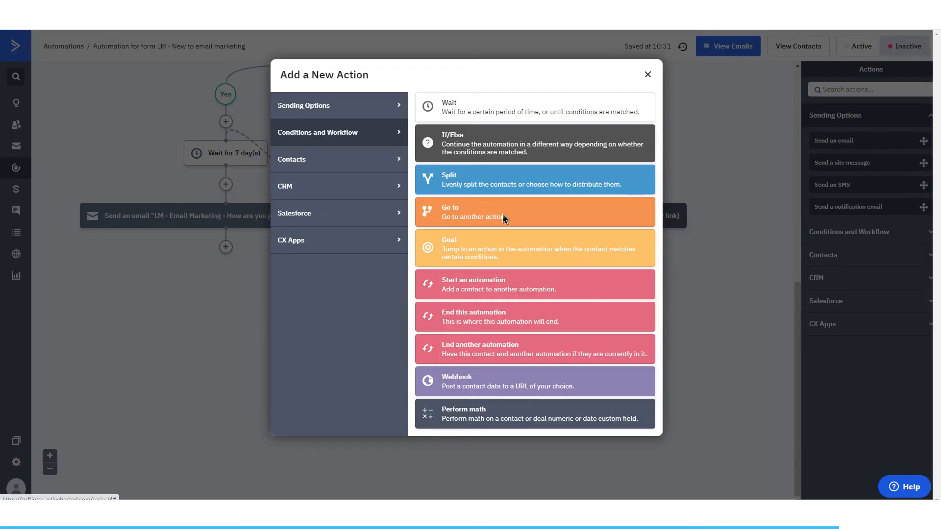
Step: Add a wait of 7 days to the No branch of the second If/Else
left_click(477, 119)
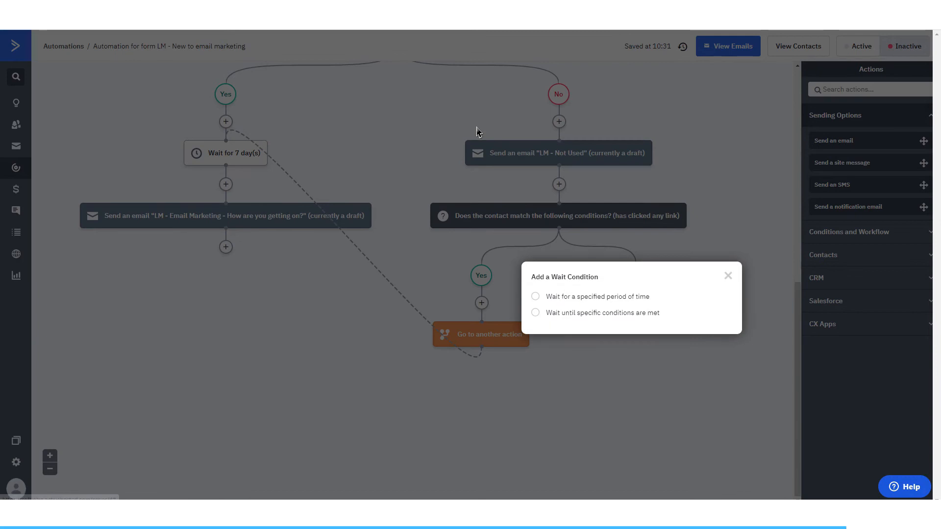
left_click(577, 298)
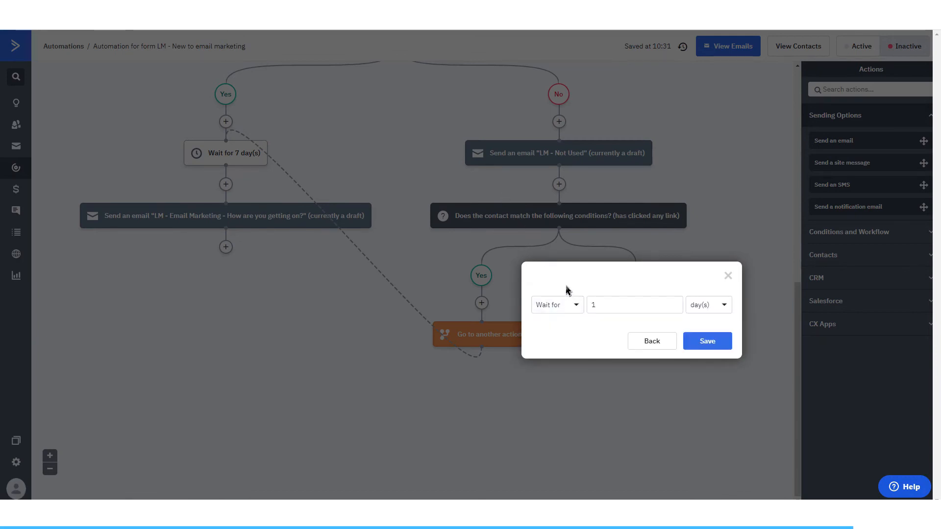
left_click_drag(625, 314, 584, 310)
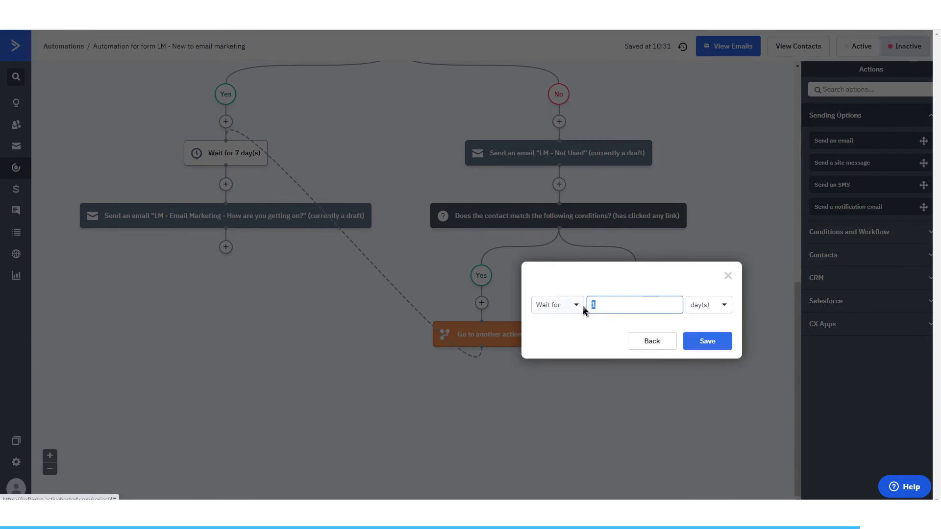
type("7")
left_click(729, 343)
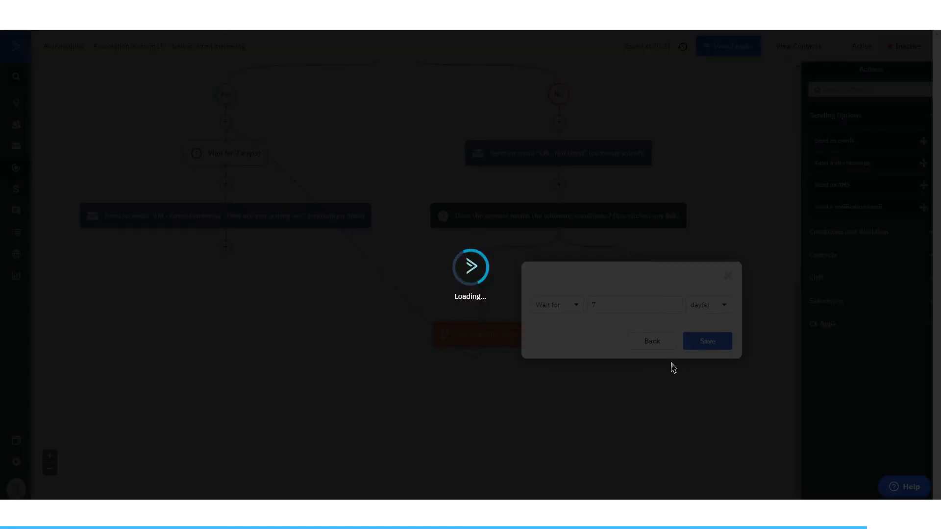
scroll(541, 314, "up", 4)
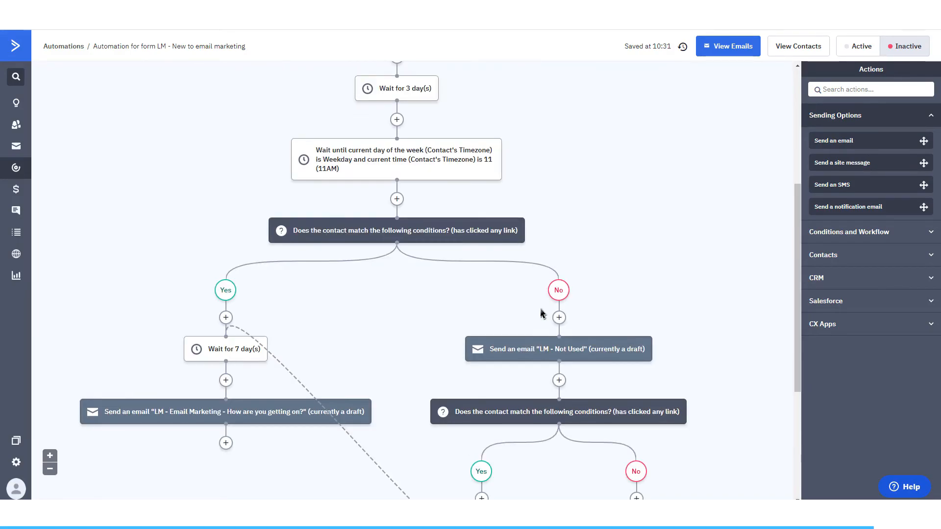
scroll(541, 313, "down", 4)
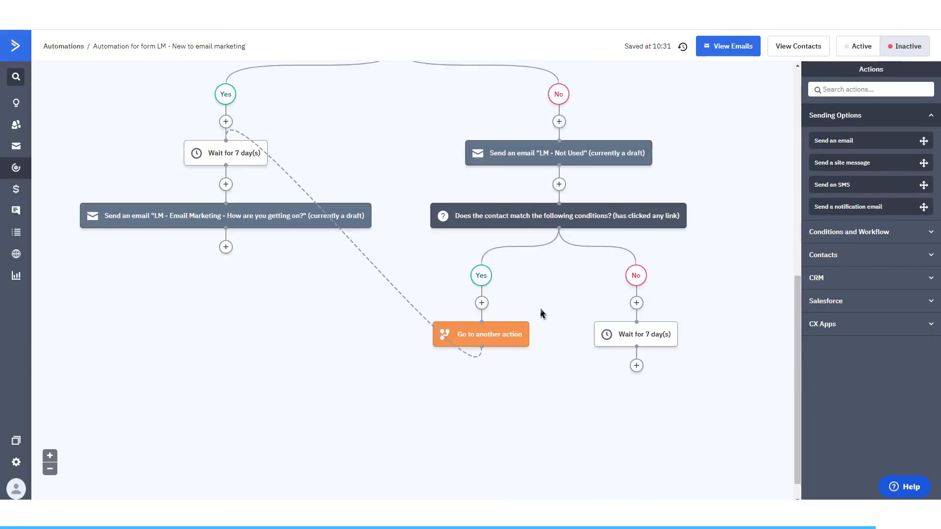
Step: Add an Unsubscribe action covering all lists after the 7-day wait on the second If/Else's No branch
left_click(635, 366)
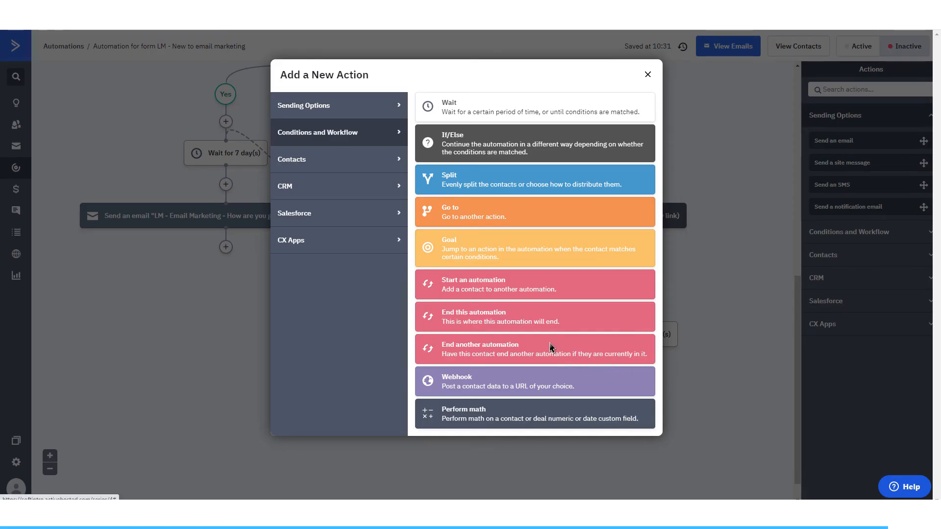
left_click(355, 161)
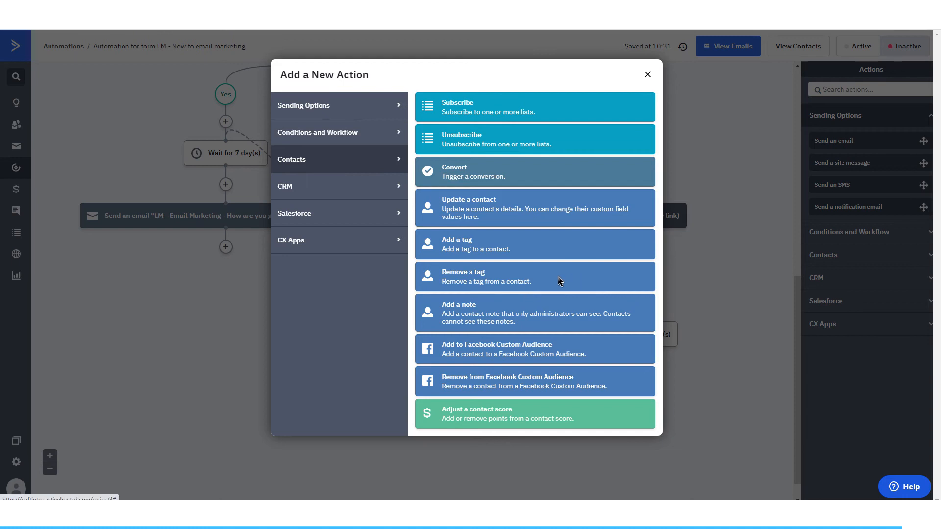
left_click(496, 151)
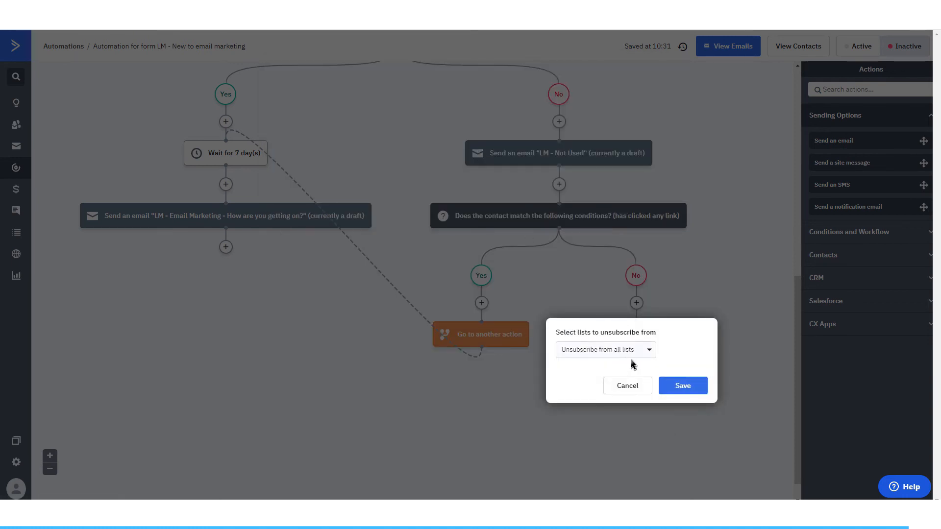
left_click(677, 384)
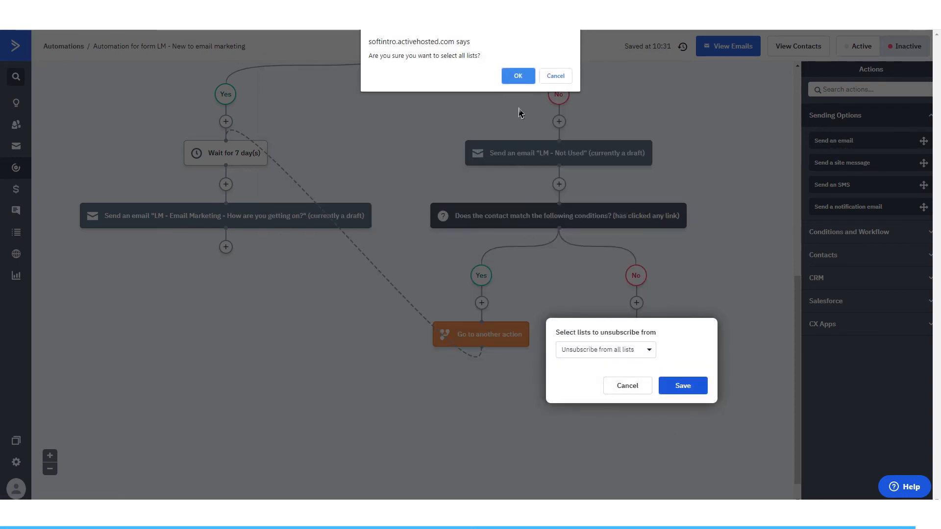
left_click(520, 76)
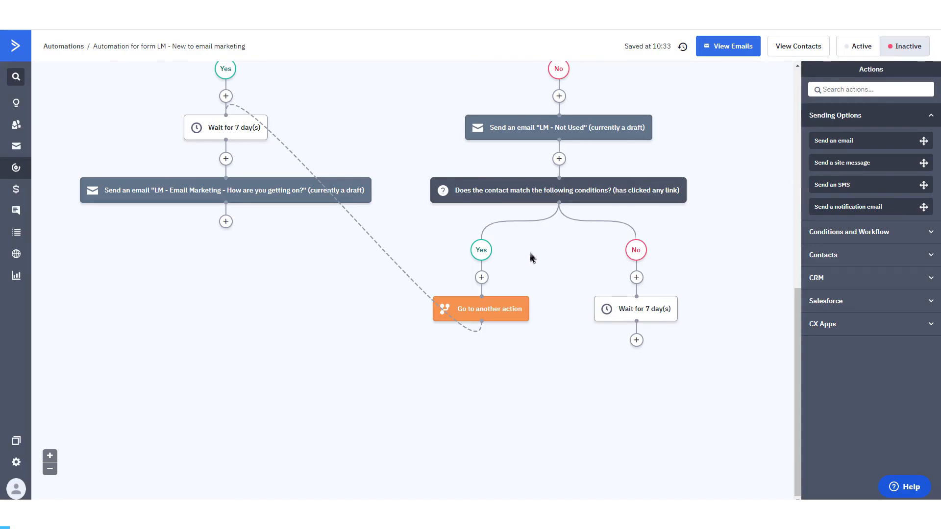
Step: Add a new email named "Multiple Marketing Options" after the 7-day wait on the second If/Else's No branch
scroll(532, 257, "up", 2)
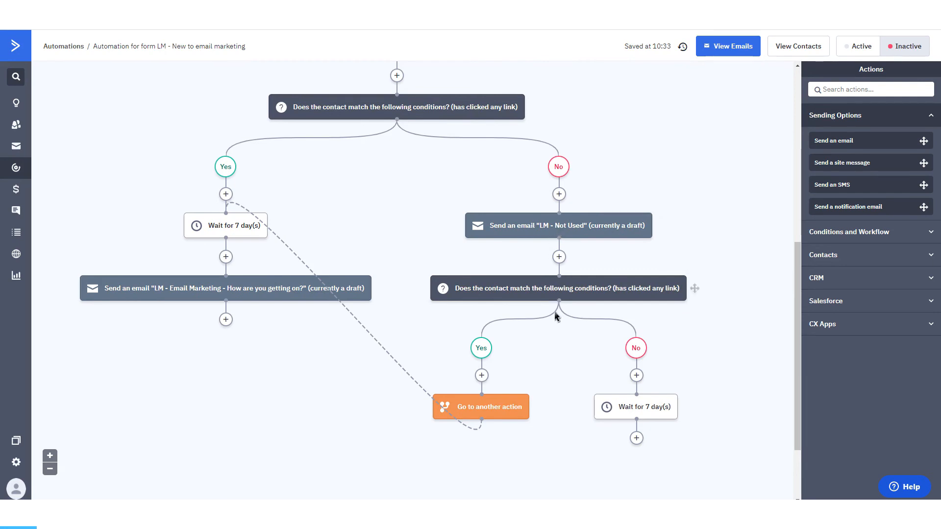
scroll(581, 348, "down", 2)
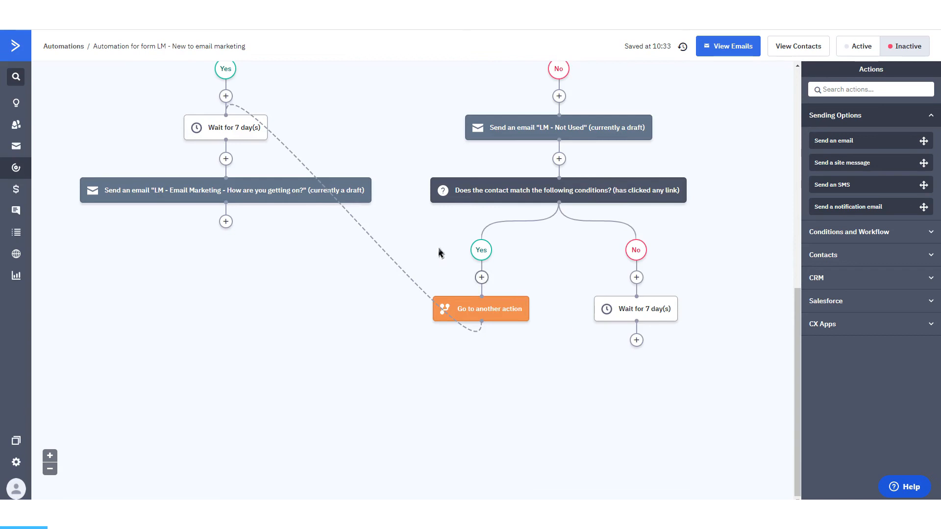
left_click(636, 340)
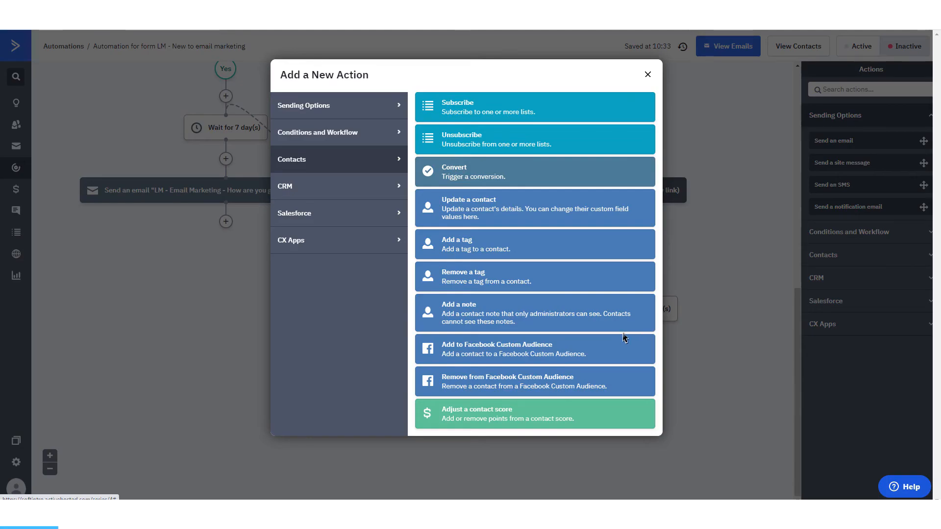
left_click(377, 107)
left_click(466, 120)
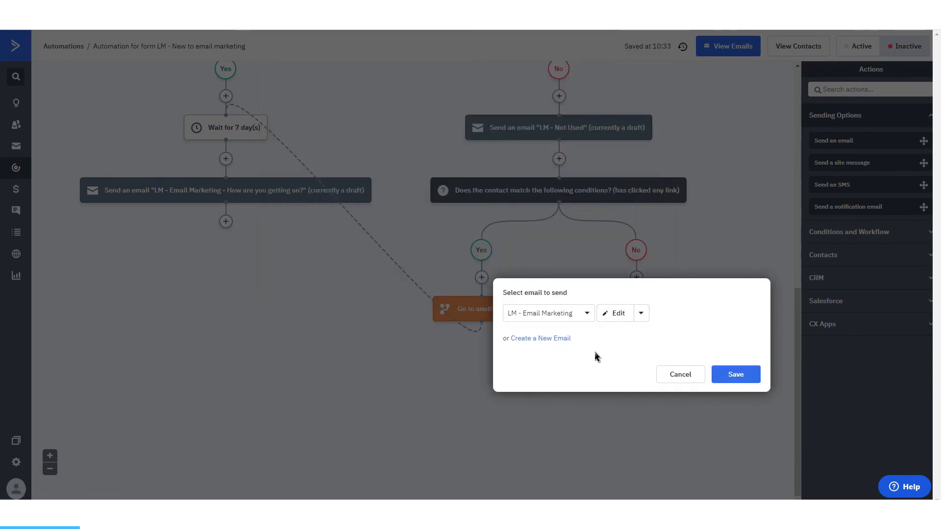
left_click(564, 339)
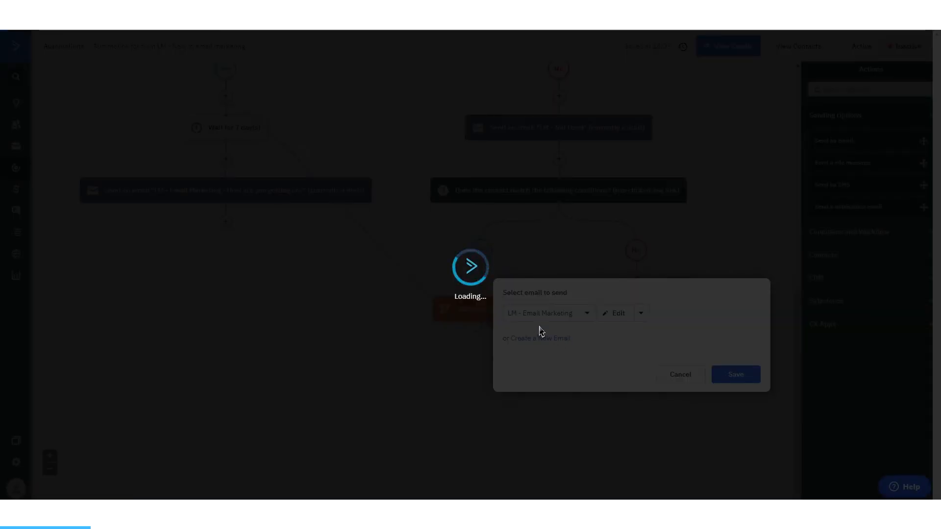
left_click(532, 375)
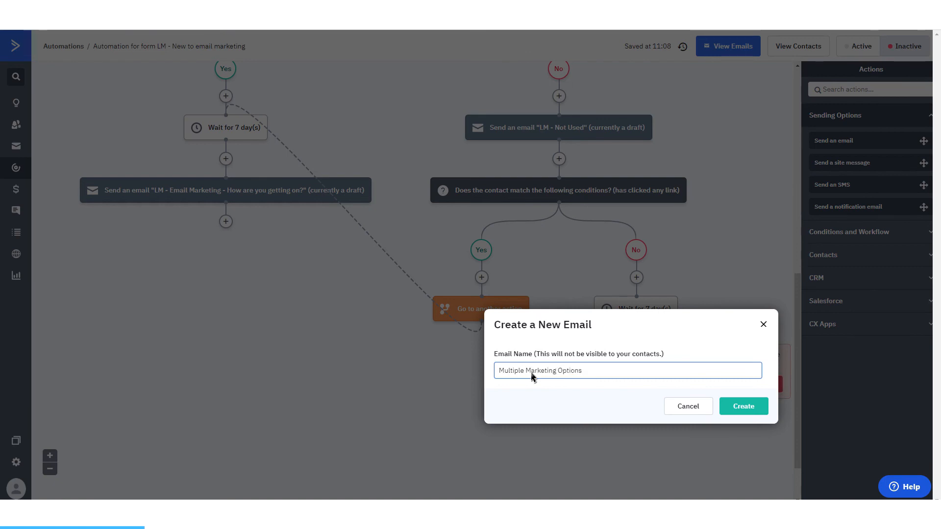
left_click(724, 413)
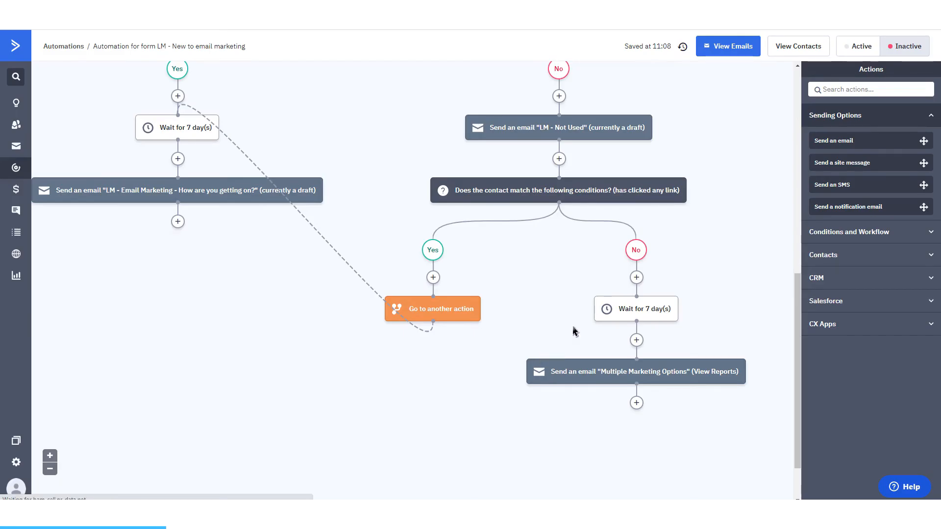
Step: Base the email on the Weekly Newsletter template with the subject "Not interested in Email Marketing? Try these alternatives"
left_click(192, 195)
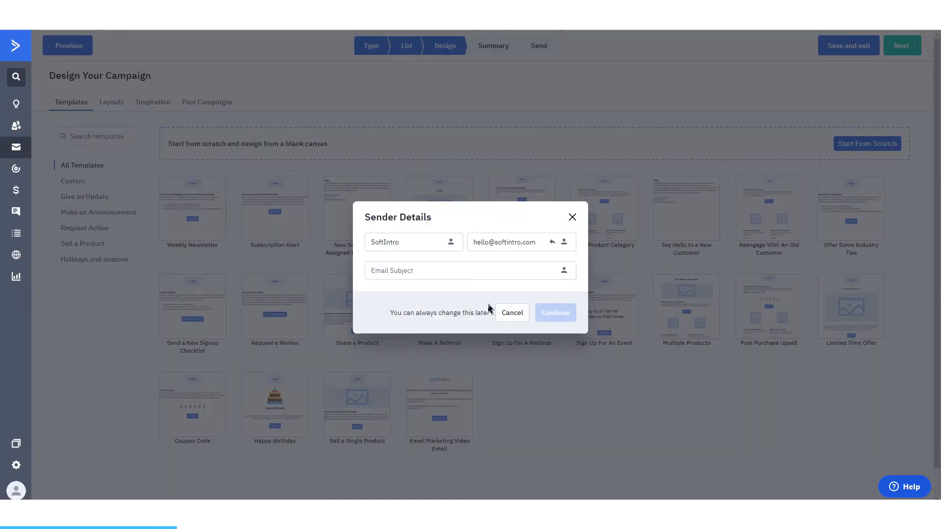
left_click(438, 276)
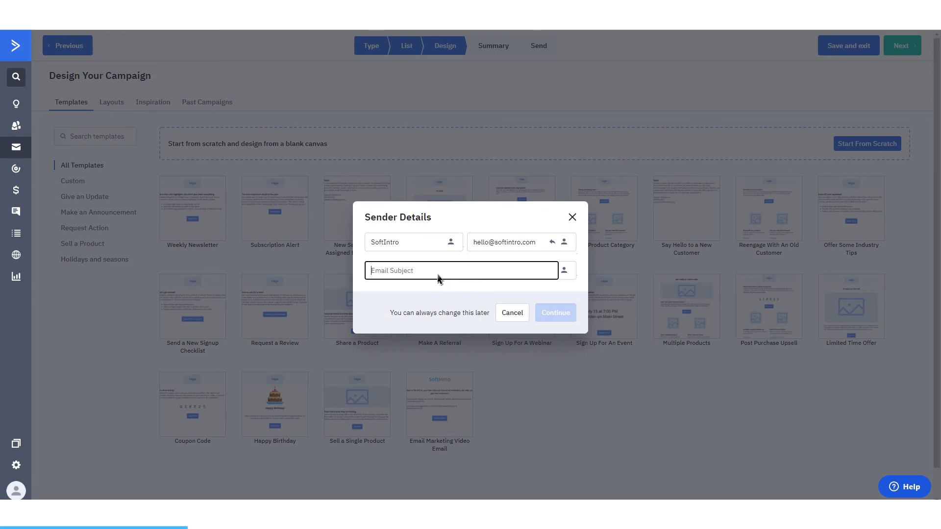
type("Not interested in EM")
key("BackSpace")
type("Email Marketing? Try these alternatives")
left_click(554, 313)
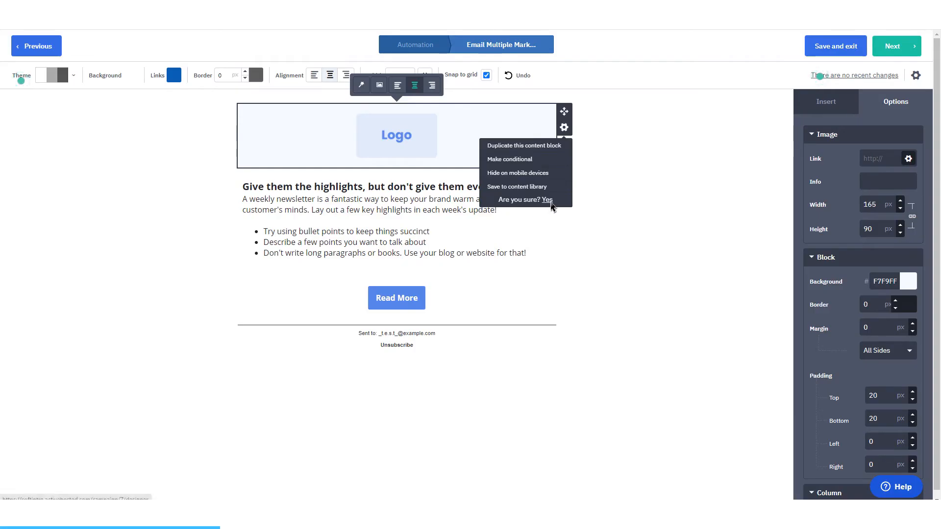
Step: Delete the logo block and replace the heading and introduction with "Alternatives to Email Marketing"
left_click(543, 201)
left_click(250, 123)
type("Al")
Step: Rewrite the three bullets about targeting competitors customers on facebook, creating a facebook audience, and getting influencers to help market your product
left_click_drag(264, 157, 447, 167)
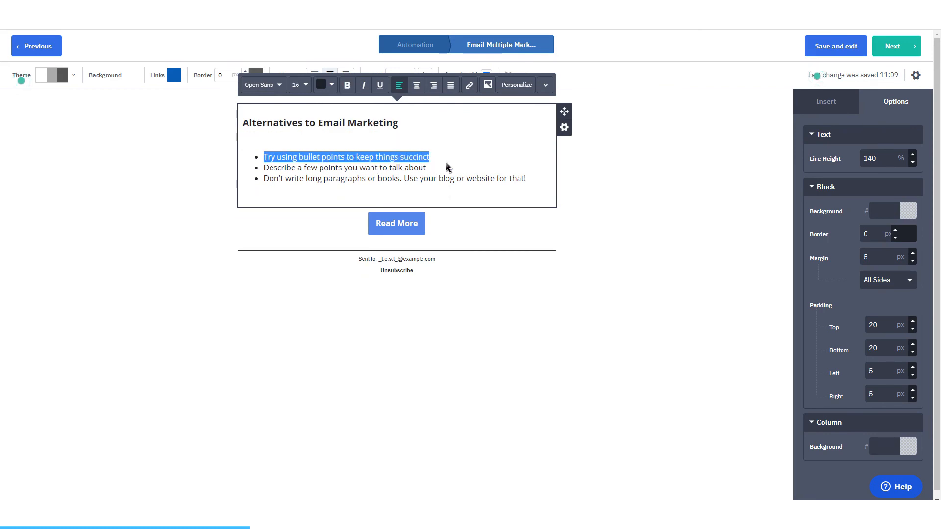
type("Gui")
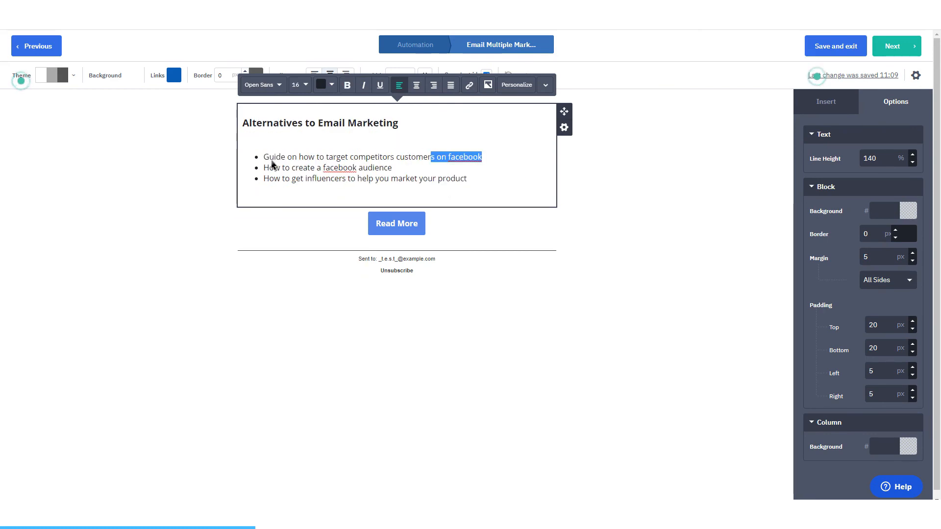
Step: Link the competitors customers guide bullet to # and have clicks add the tag "Interested in Facebook"
left_click_drag(264, 157, 512, 168)
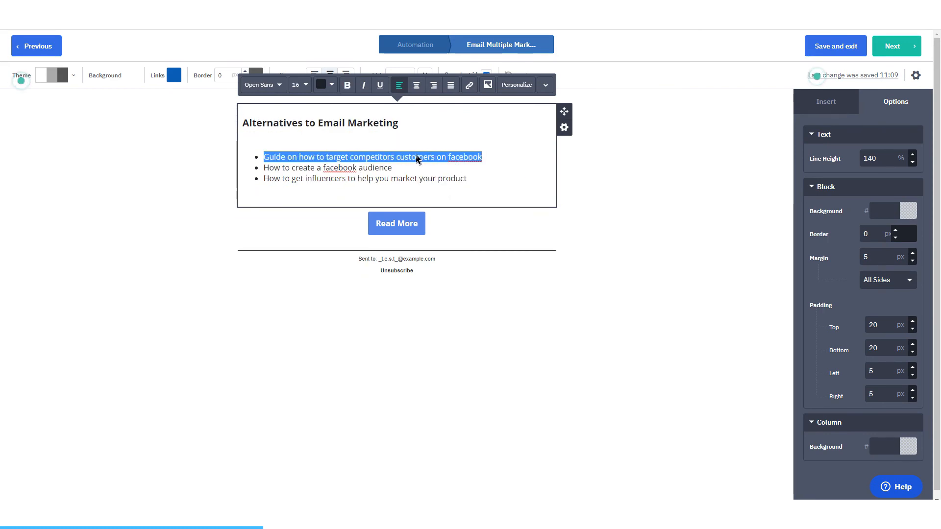
left_click(469, 86)
type("#")
left_click(371, 154)
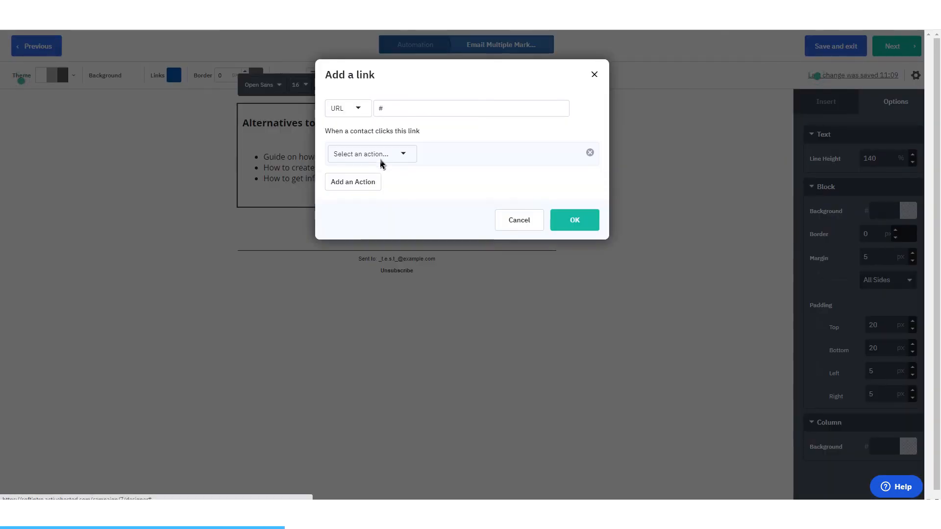
left_click(376, 159)
left_click(368, 176)
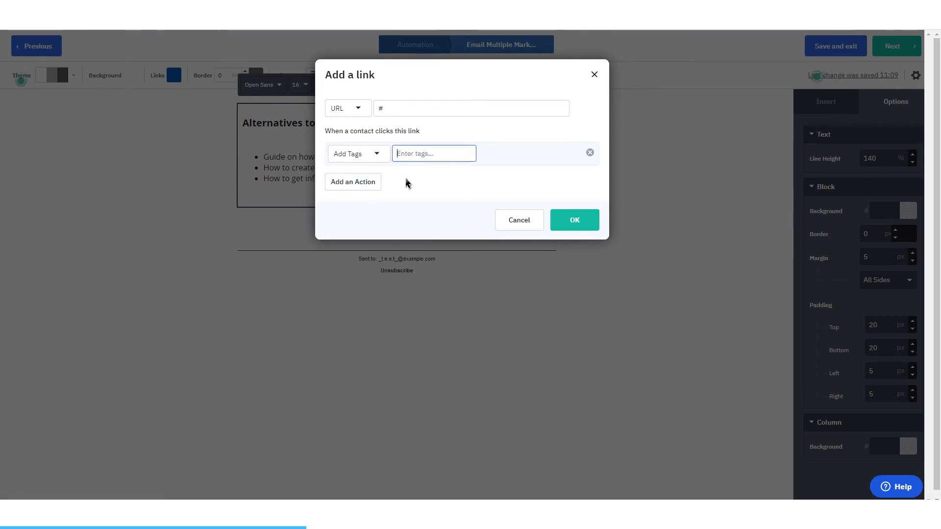
type("Interested in Facebook")
left_click(558, 223)
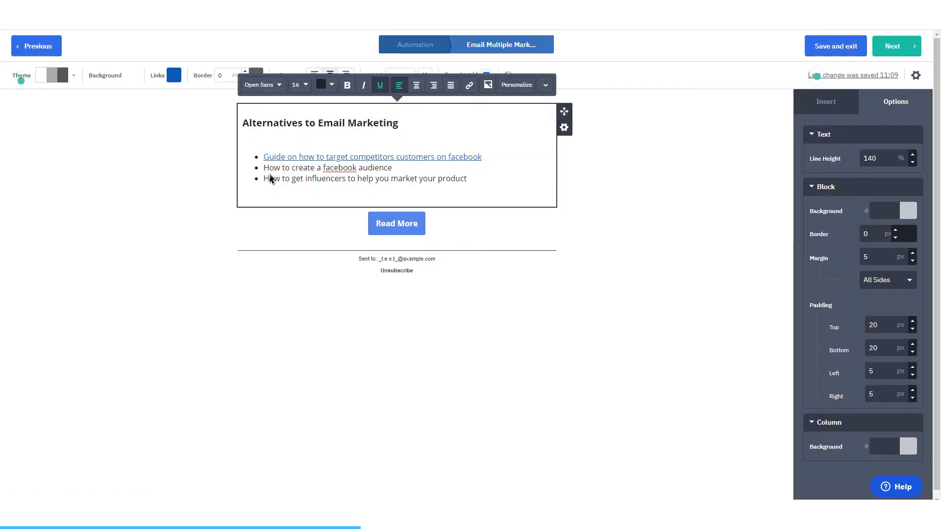
Step: Link the "How to create a facebook audience" bullet to #2 and have clicks add the tag "interested in FB audience"
triple_click(269, 172)
left_click(469, 84)
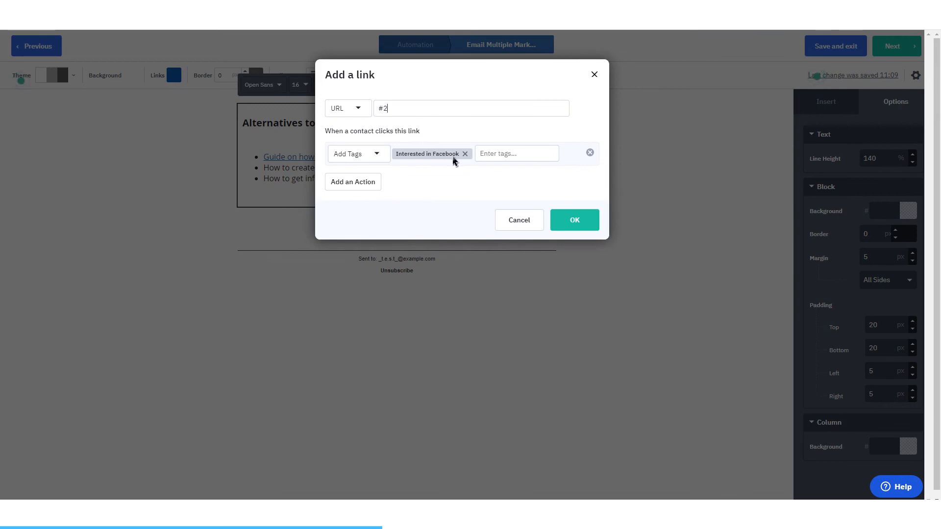
left_click(465, 155)
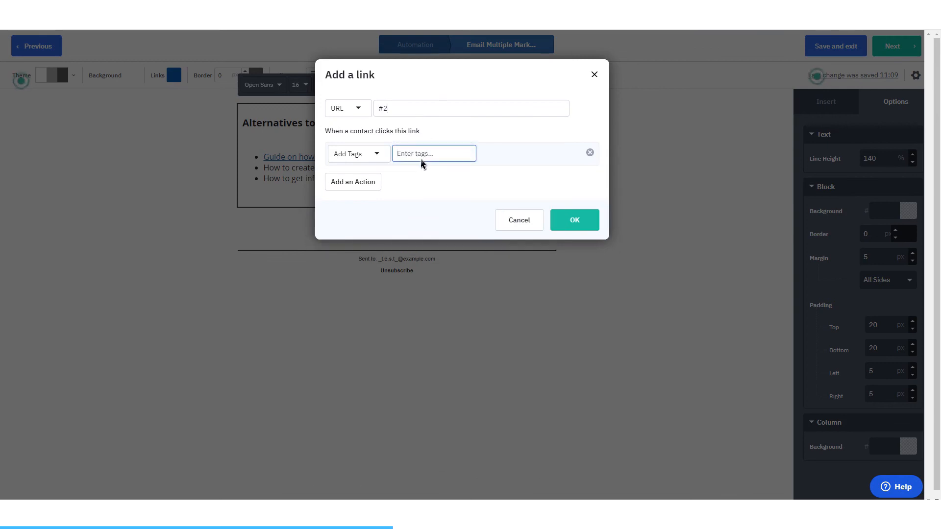
type("interested in FB audience")
left_click(564, 222)
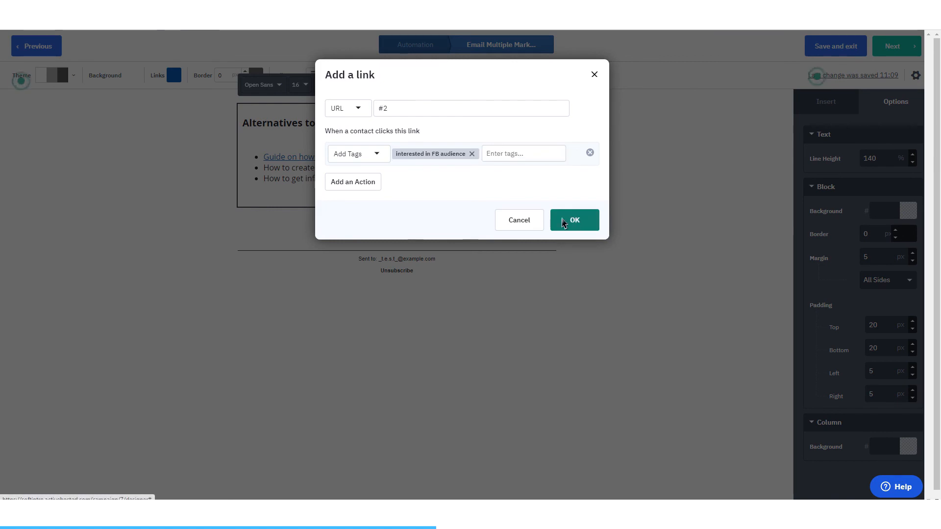
Step: Check the URL and click action on the first bullet's link
left_click(289, 161)
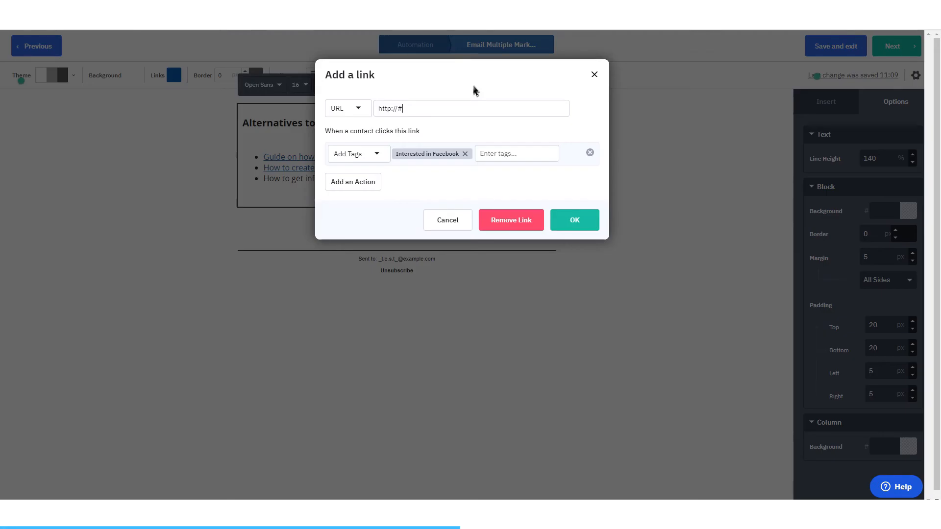
left_click(471, 86)
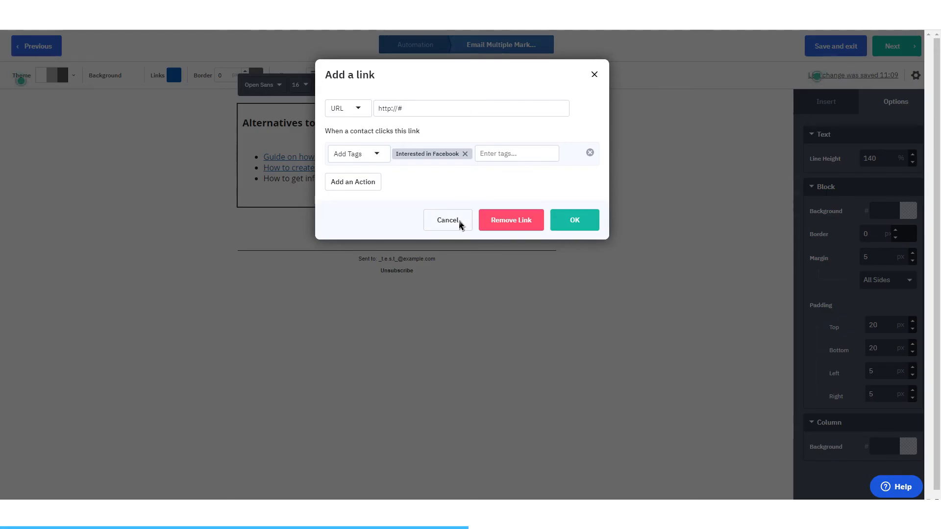
left_click(447, 220)
Step: Link the "How to get influencers to help you market your product" bullet to #3 and replace its carried-over click tag with an interest tag
left_click_drag(265, 179, 479, 183)
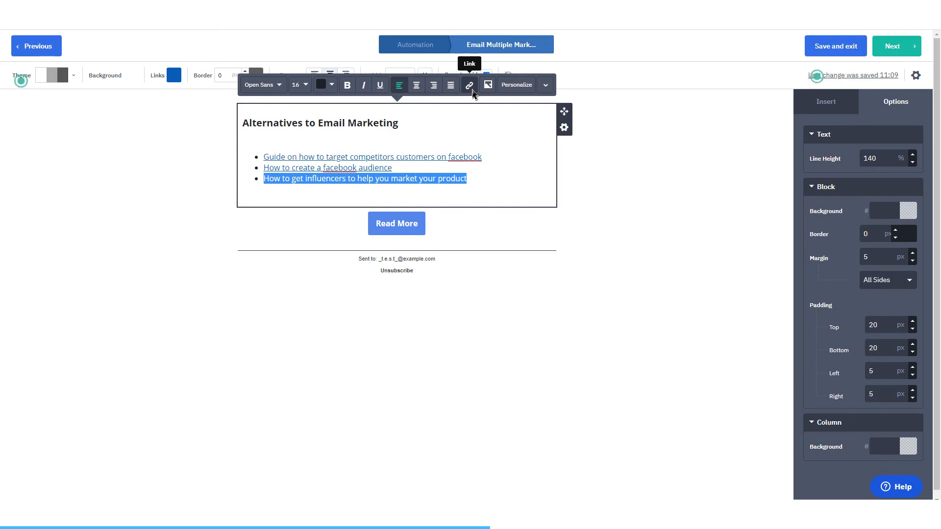
left_click(470, 86)
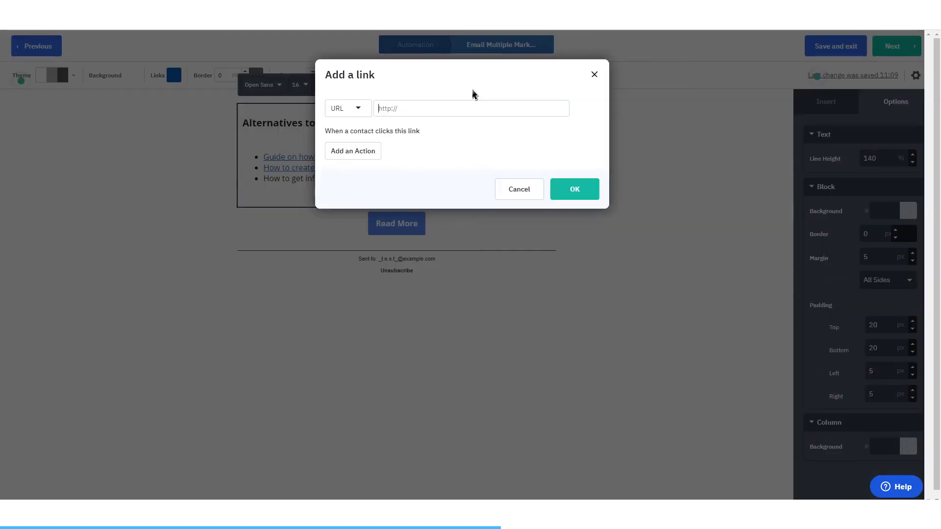
type("#3")
left_click(467, 157)
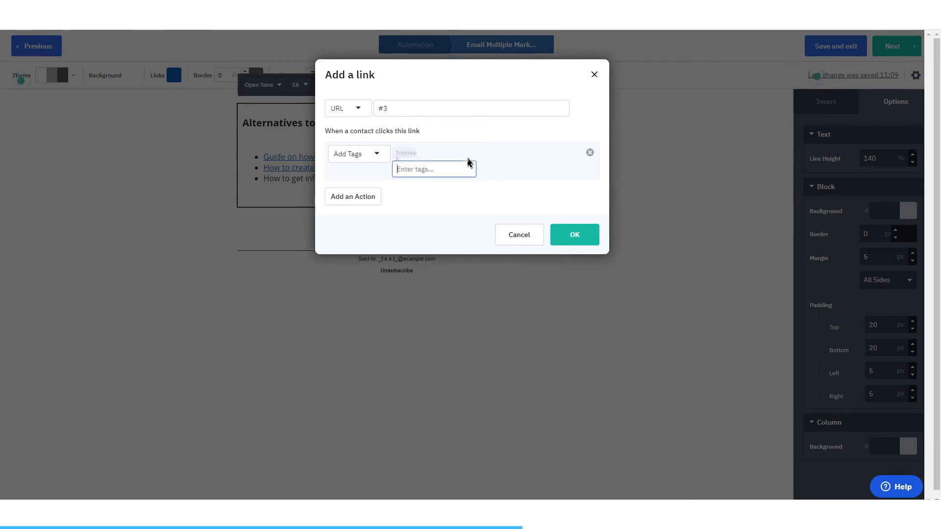
type("intere")
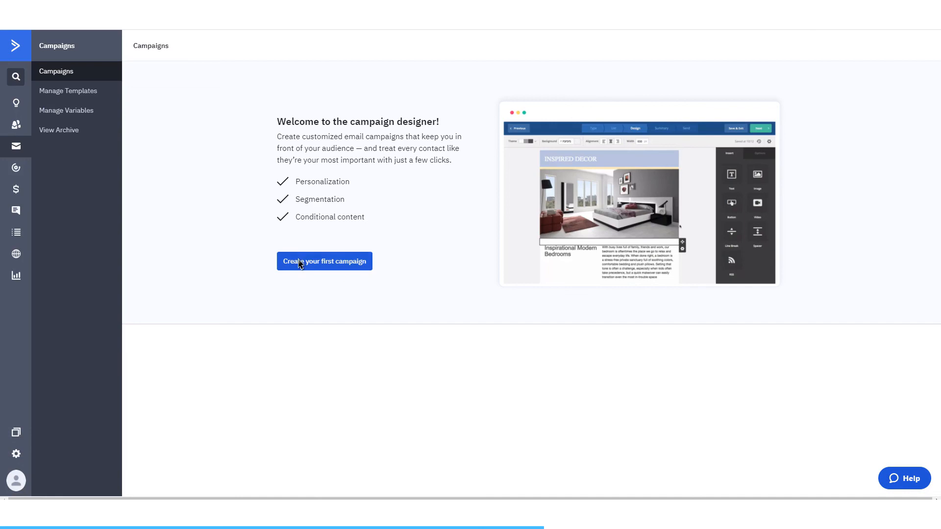
Step: Set up a Standard campaign named "What we've been doing this week" that sends to the Master Contact List
left_click(300, 262)
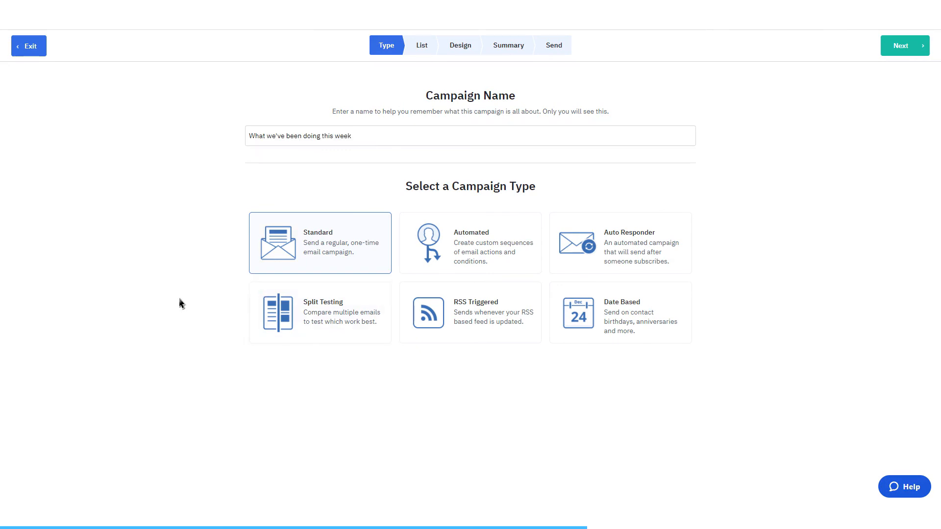
left_click(914, 40)
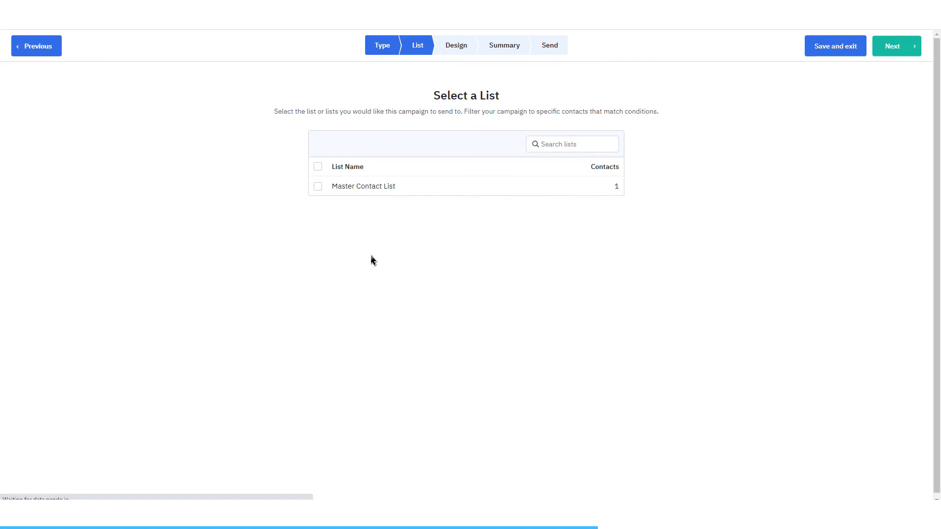
left_click(360, 194)
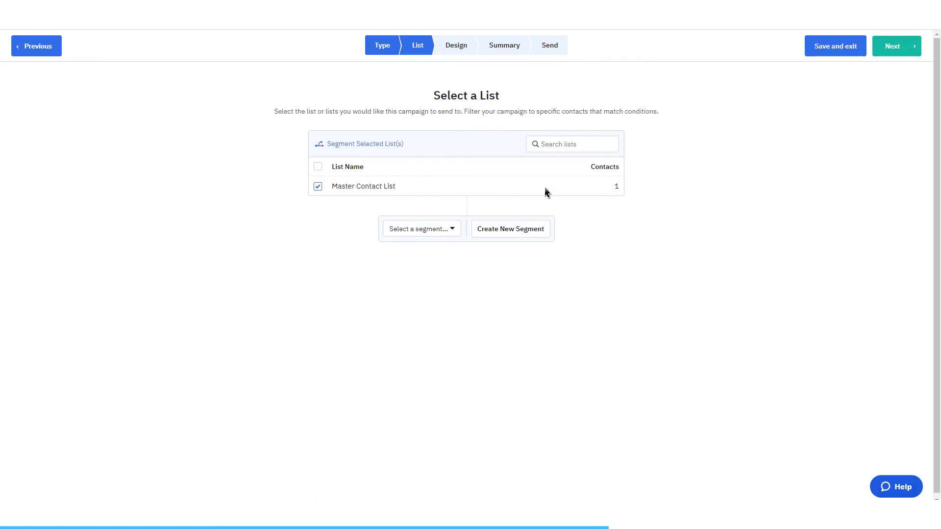
left_click(895, 52)
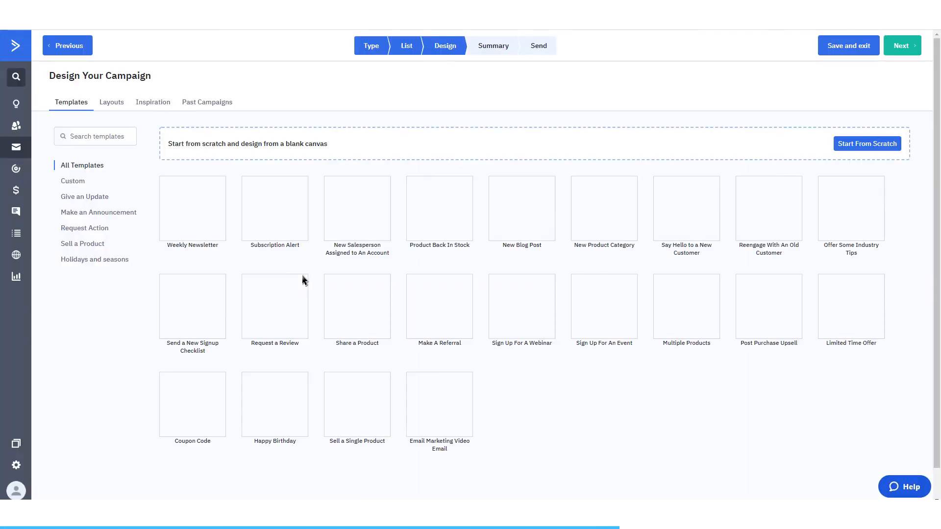
mouse_move(204, 227)
left_click(196, 200)
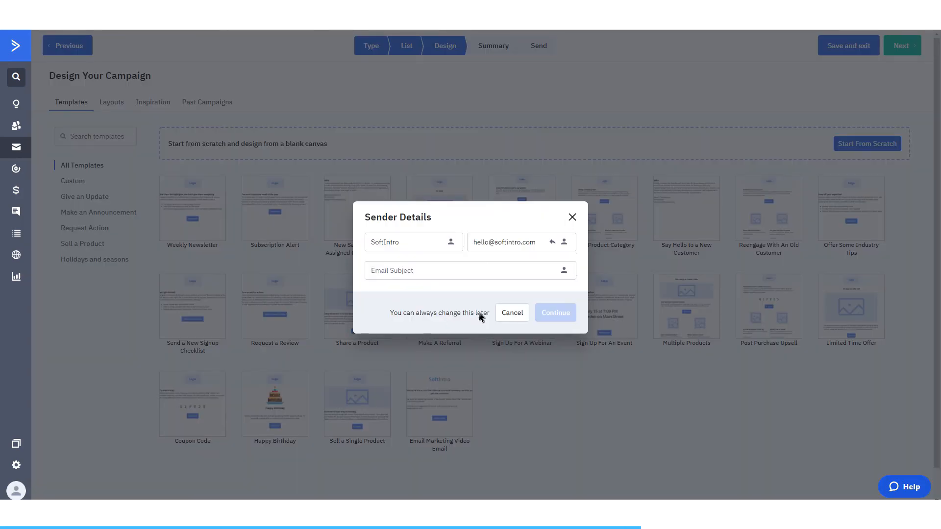
left_click(509, 313)
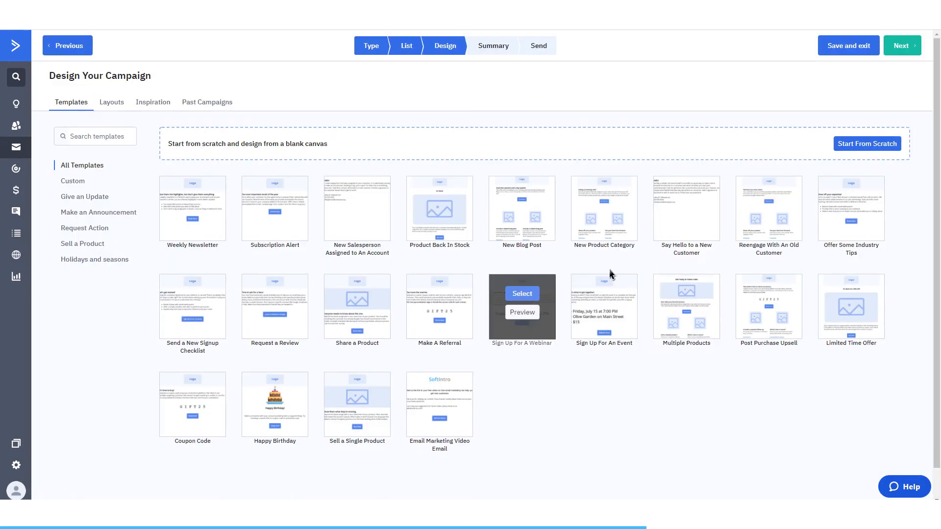
Step: Start a blank email design from the Standard template type and set its subject to "What we've been doing this week"
left_click(866, 146)
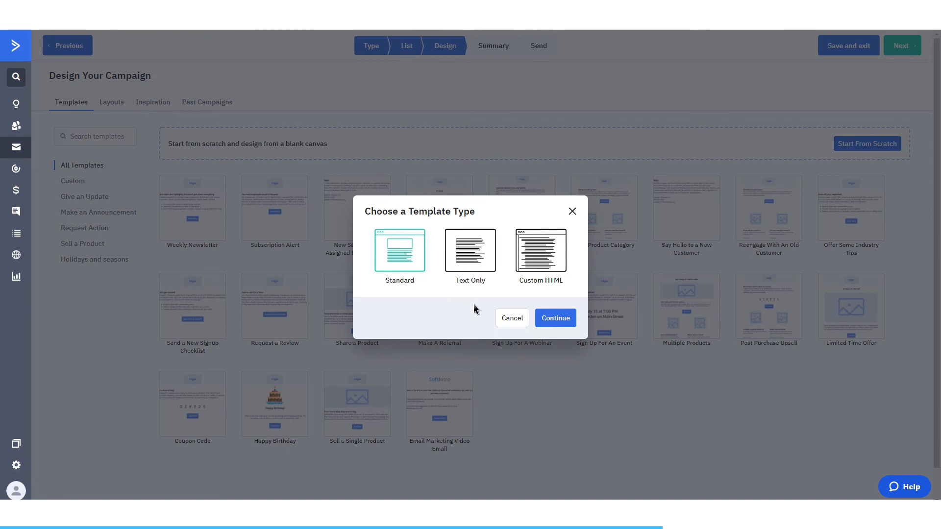
left_click(556, 318)
type("we've been doing this w")
left_click(551, 316)
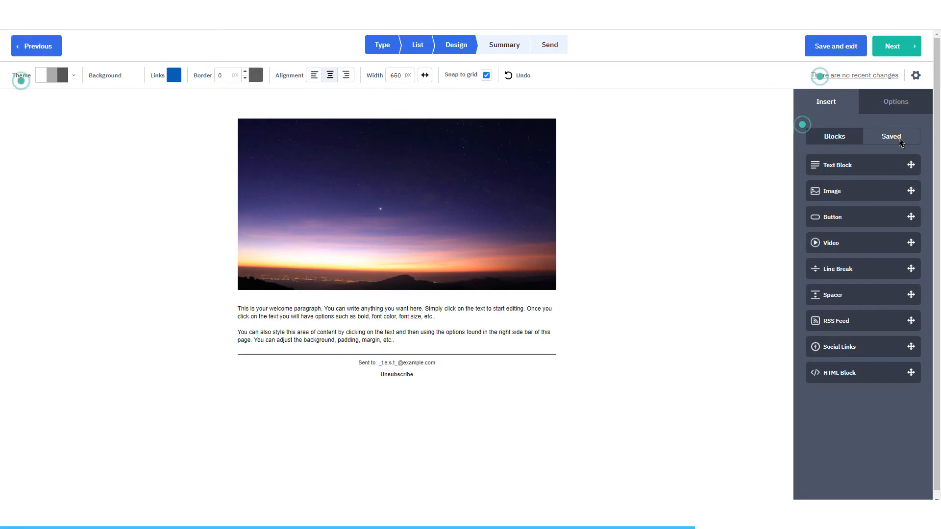
Step: Insert a Social Links block beneath the welcome text with only the Facebook, YouTube, Website and Email icons enabled
left_click(894, 138)
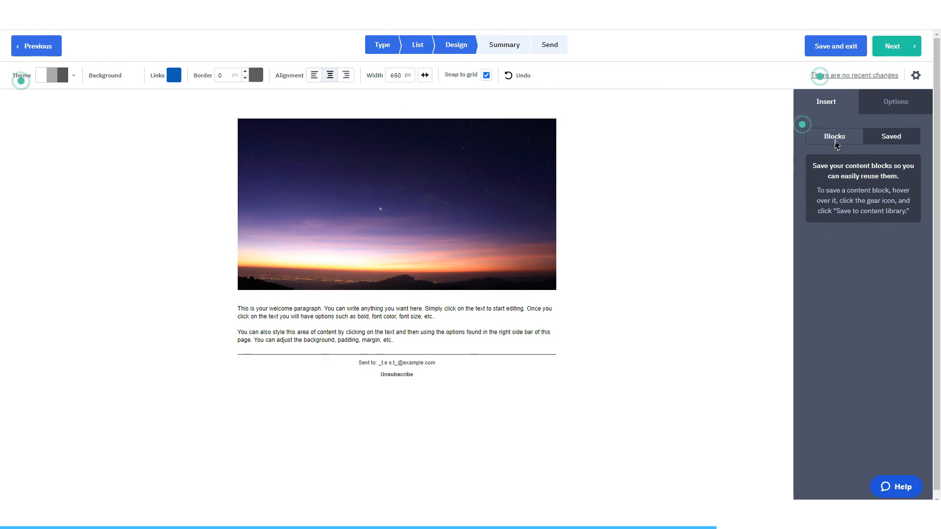
left_click(834, 137)
left_click_drag(890, 352, 358, 302)
scroll(458, 321, "down", 3)
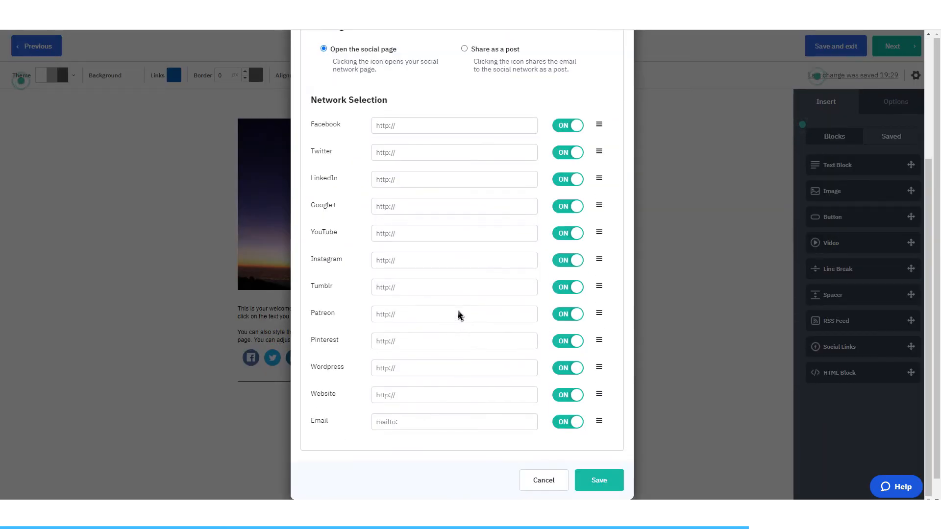
scroll(458, 314, "up", 2)
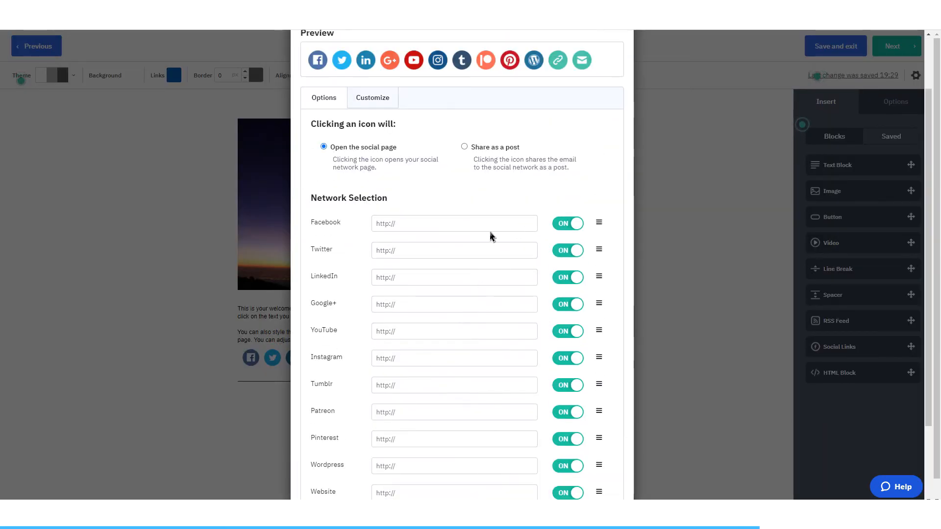
scroll(477, 239, "down", 2)
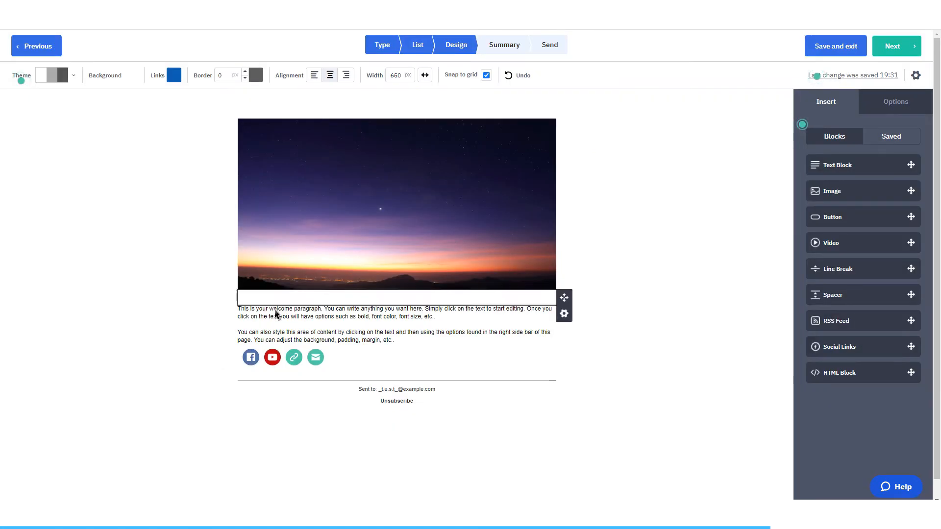
Step: Add the greeting "Hi %FIRSTNAME%," above the welcome paragraph and place the saved Social Media Links block beside the SoftIntro logo
left_click(368, 213)
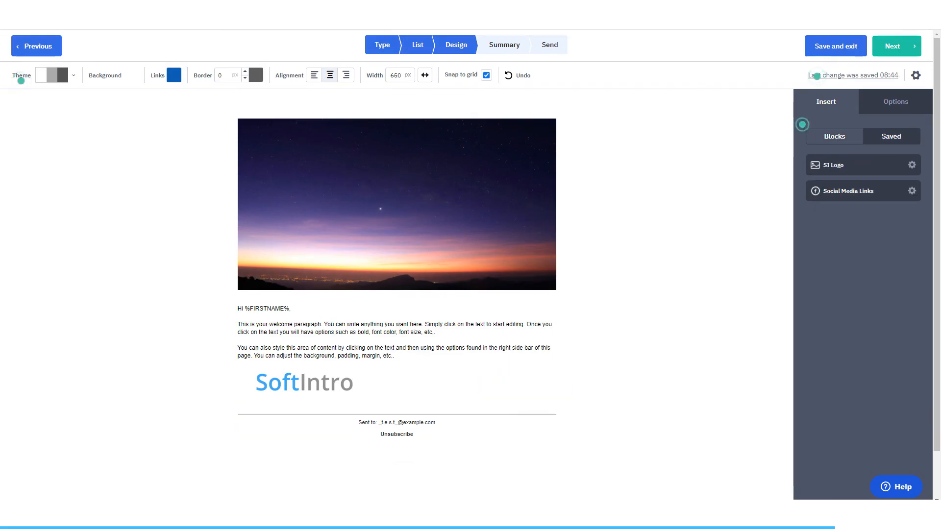
left_click_drag(848, 191, 472, 390)
scroll(462, 265, "down", 4)
left_click(599, 480)
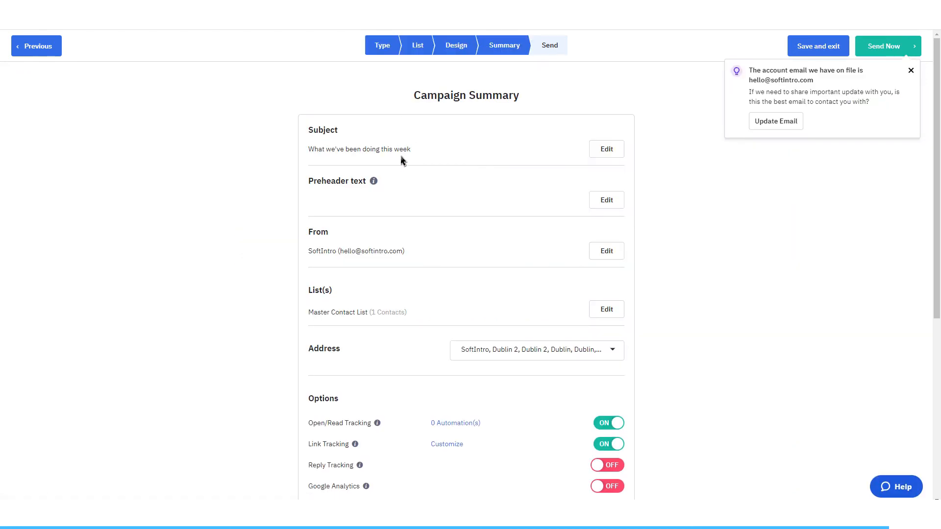
Step: Review the campaign summary, covering sender, list, tracking options, schedule, test email, previews and spam check
scroll(407, 248, "down", 2)
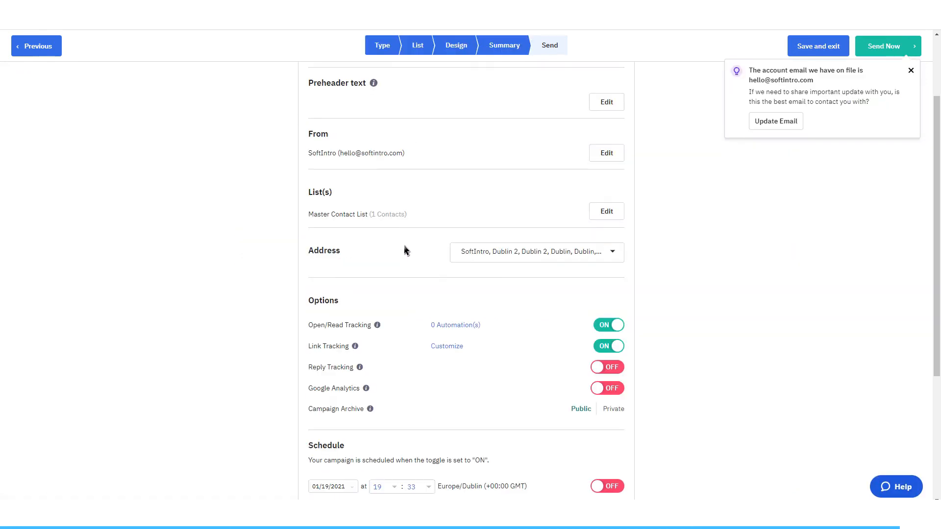
scroll(405, 250, "down", 4)
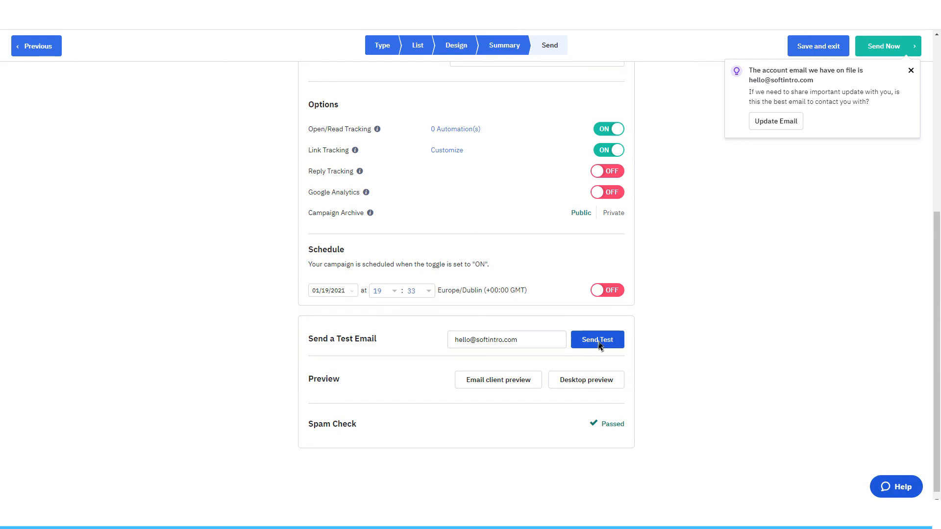
scroll(500, 393, "down", 1)
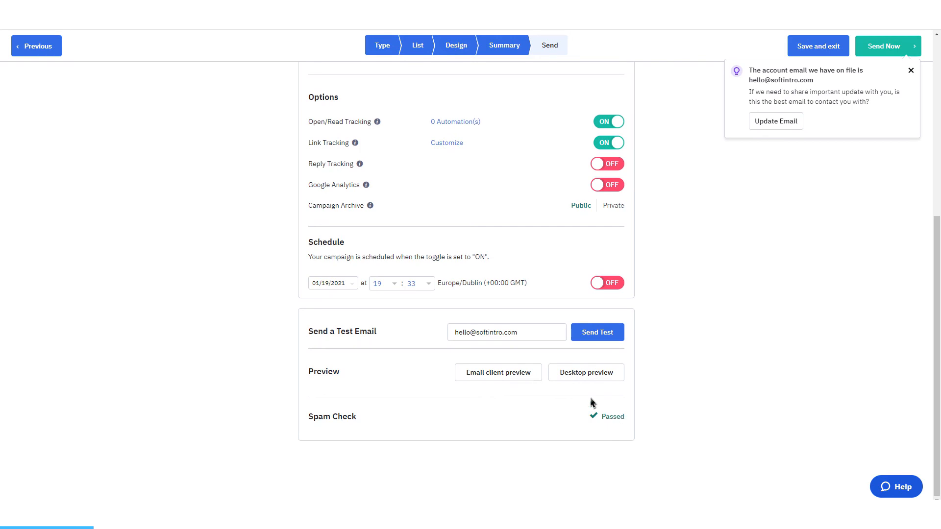
scroll(376, 290, "up", 4)
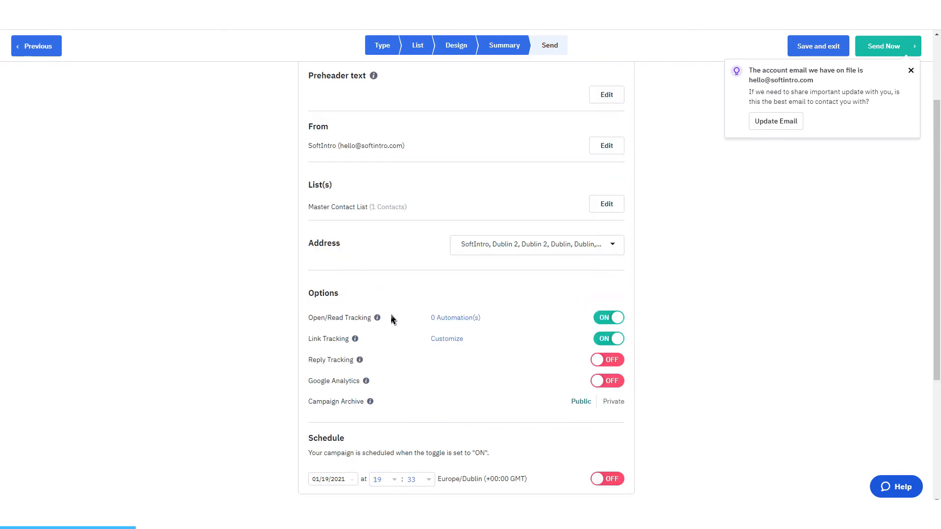
scroll(392, 319, "up", 2)
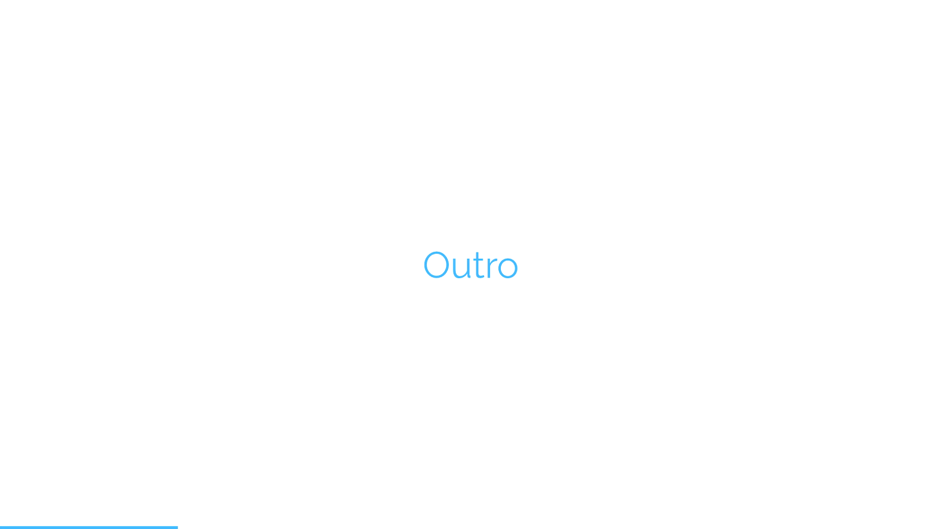